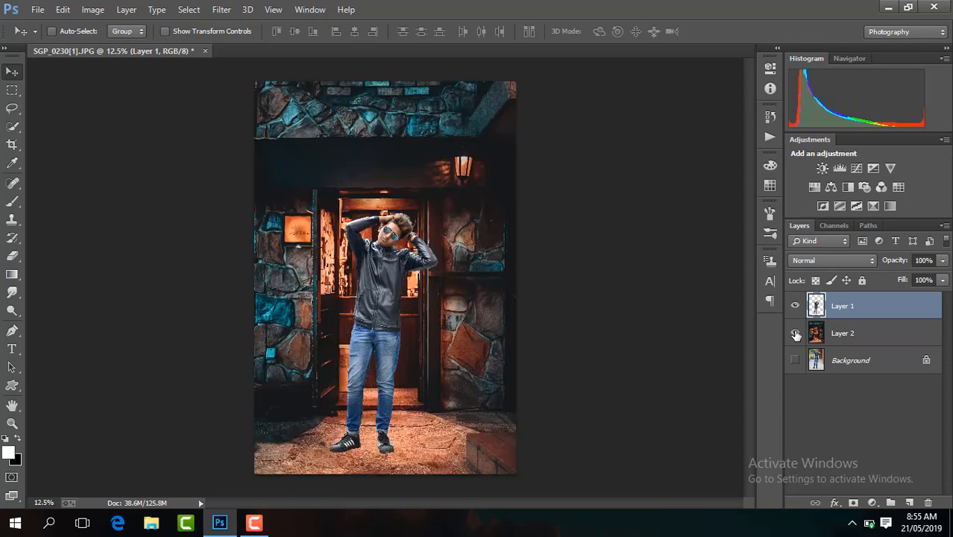
# - Add a new layer above Layer 2 and dab one soft black 181 px brush spot on the ground between the shoes
pyautogui.click(867, 332)
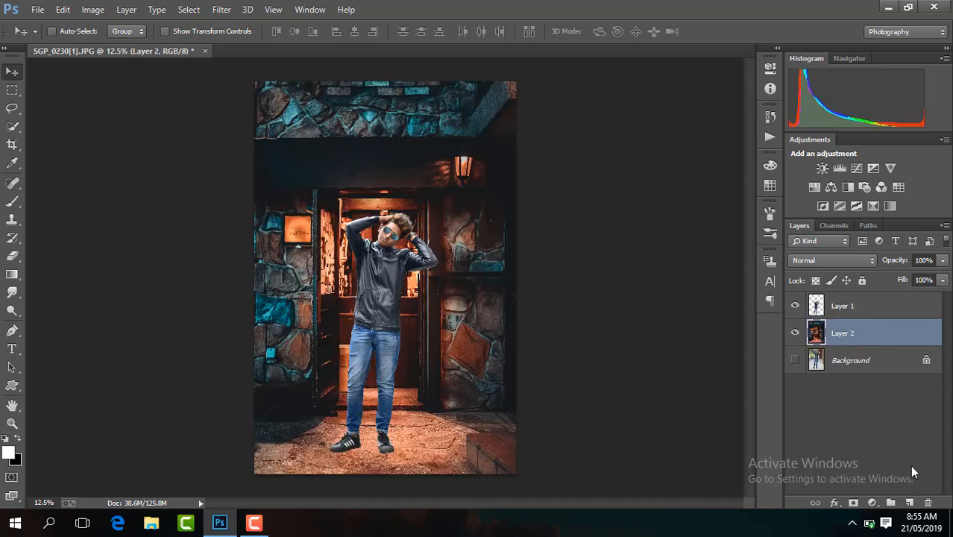
pyautogui.click(912, 505)
pyautogui.click(12, 201)
pyautogui.click(19, 438)
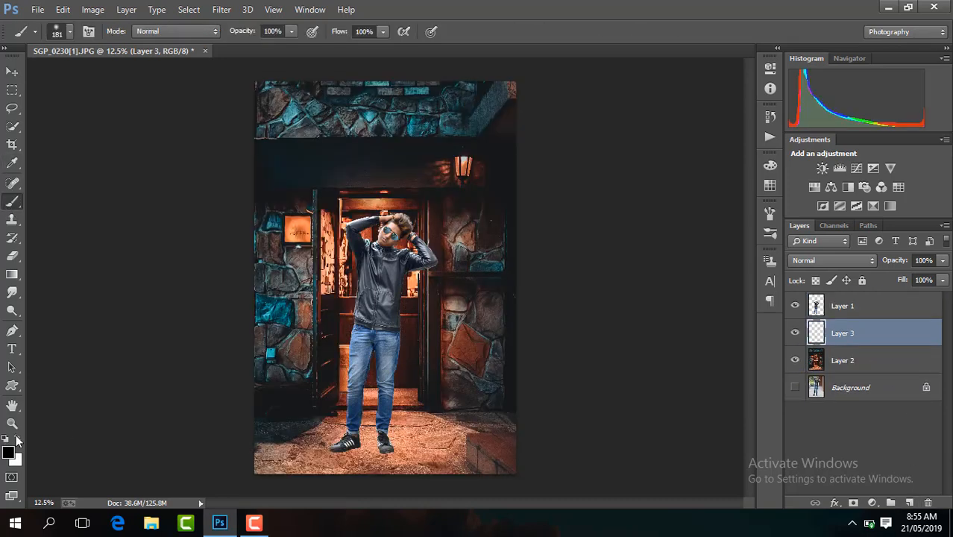
pyautogui.hotkey('ctrl', '+')
pyautogui.hotkey('ctrl', '+')
pyautogui.hotkey('ctrl', '+')
pyautogui.hotkey('ctrl', '+')
pyautogui.moveTo(745, 277)
pyautogui.mouseDown()
pyautogui.moveTo(739, 374)
pyautogui.moveTo(749, 386)
pyautogui.mouseUp()
pyautogui.hotkey('ctrl', '+')
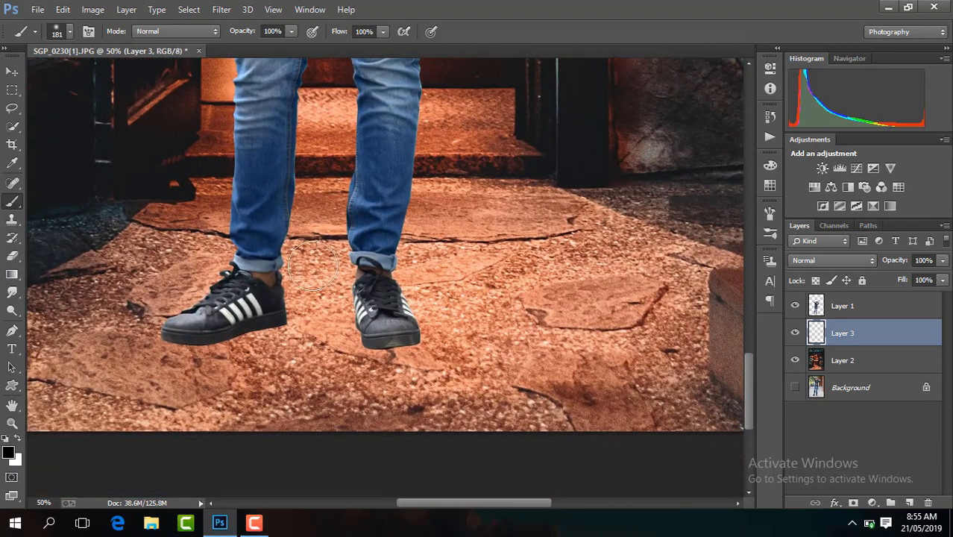
pyautogui.click(314, 297)
# - Enlarge the black spot to about 283% width and flatten it to about 12% height into a thin shadow streak
pyautogui.click(12, 71)
pyautogui.click(226, 33)
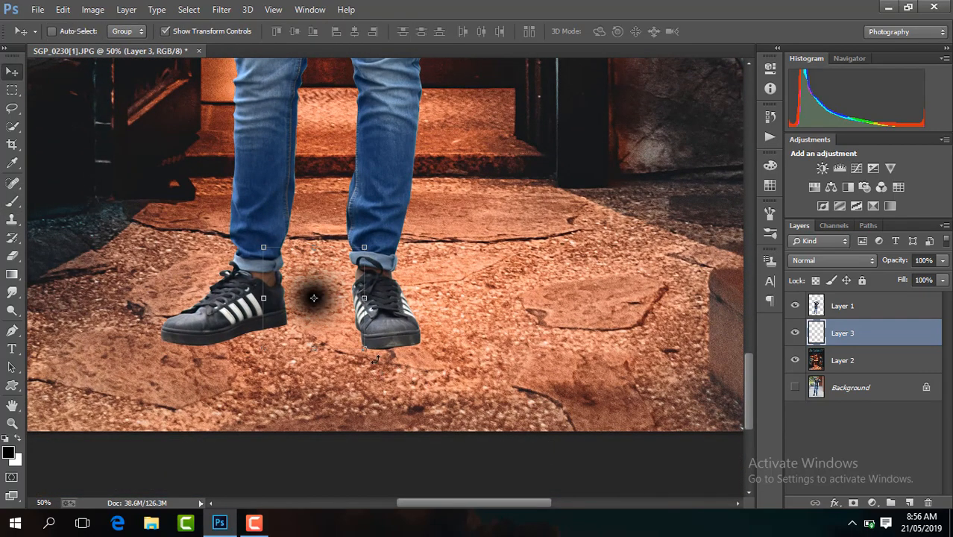
pyautogui.click(364, 350)
pyautogui.moveTo(364, 350)
pyautogui.mouseDown()
pyautogui.moveTo(422, 350)
pyautogui.moveTo(457, 441)
pyautogui.mouseUp()
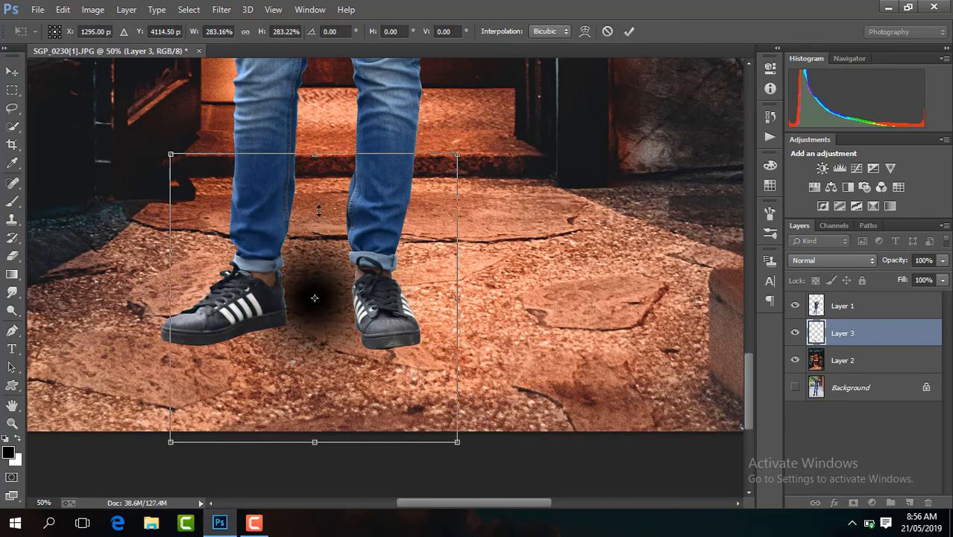
pyautogui.moveTo(318, 211); pyautogui.dragTo(319, 292)
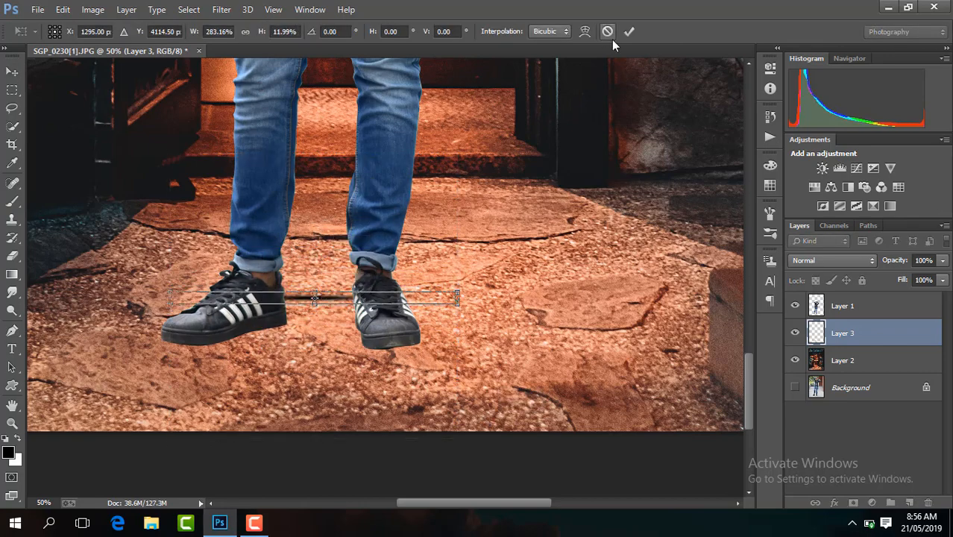
# - Move the shadow streak beneath the left-hand shoe in the image and rotate it to follow the sole's slope
pyautogui.moveTo(377, 297); pyautogui.dragTo(314, 333)
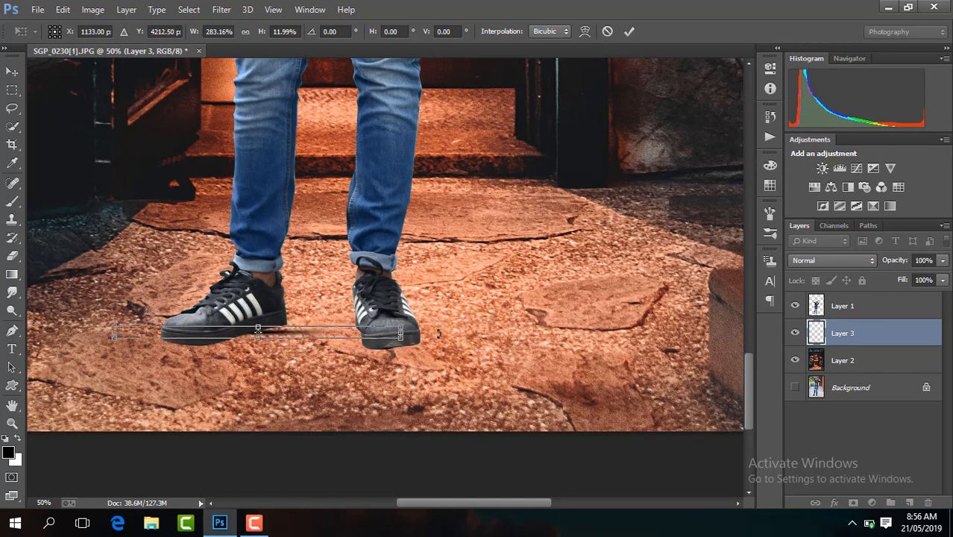
pyautogui.moveTo(439, 333); pyautogui.dragTo(441, 280)
pyautogui.click(629, 31)
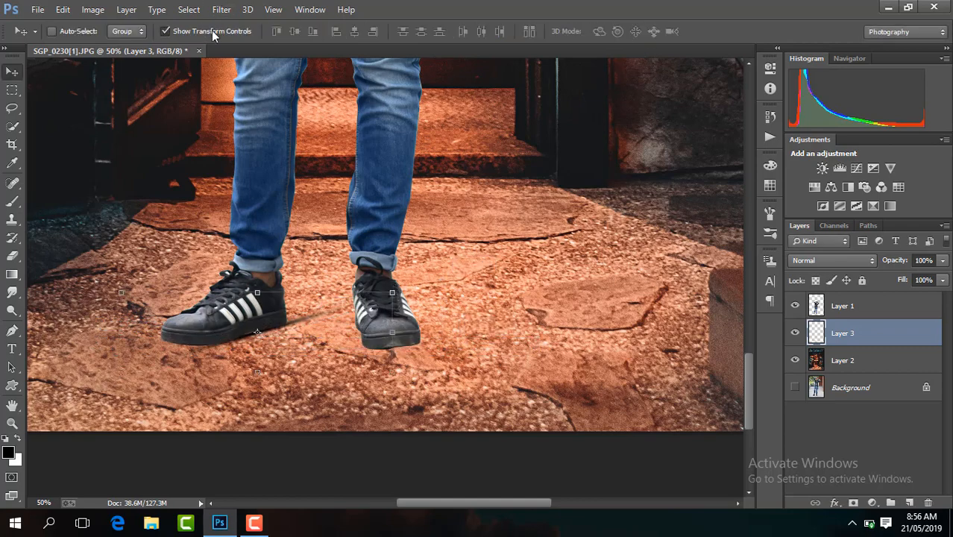
# - Duplicate the streak beneath the right-hand shoe, rotated about 31° and scaled to about 77% width and 178% height
pyautogui.moveTo(323, 260); pyautogui.dragTo(403, 357)
pyautogui.click(201, 33)
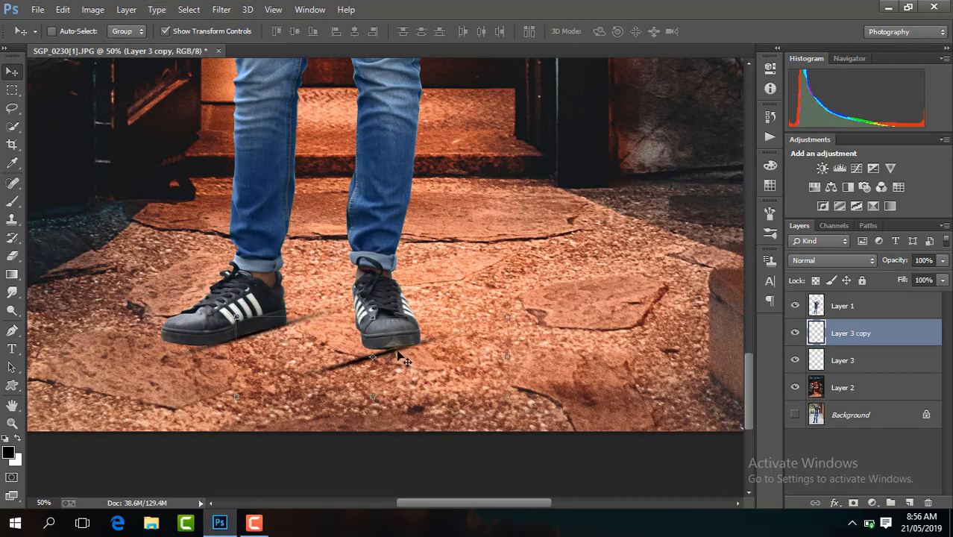
pyautogui.moveTo(522, 336); pyautogui.dragTo(481, 349)
pyautogui.moveTo(394, 323); pyautogui.dragTo(414, 293)
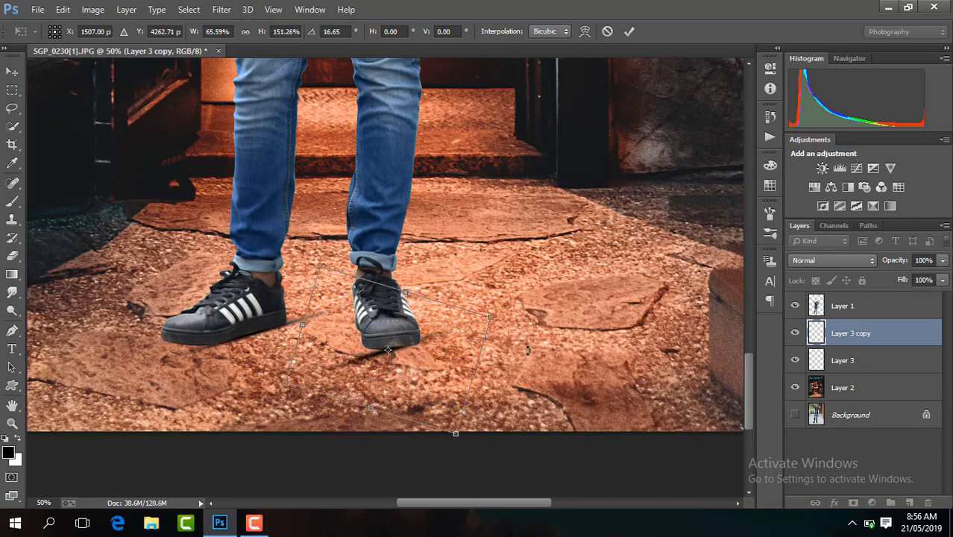
pyautogui.moveTo(522, 341); pyautogui.dragTo(525, 379)
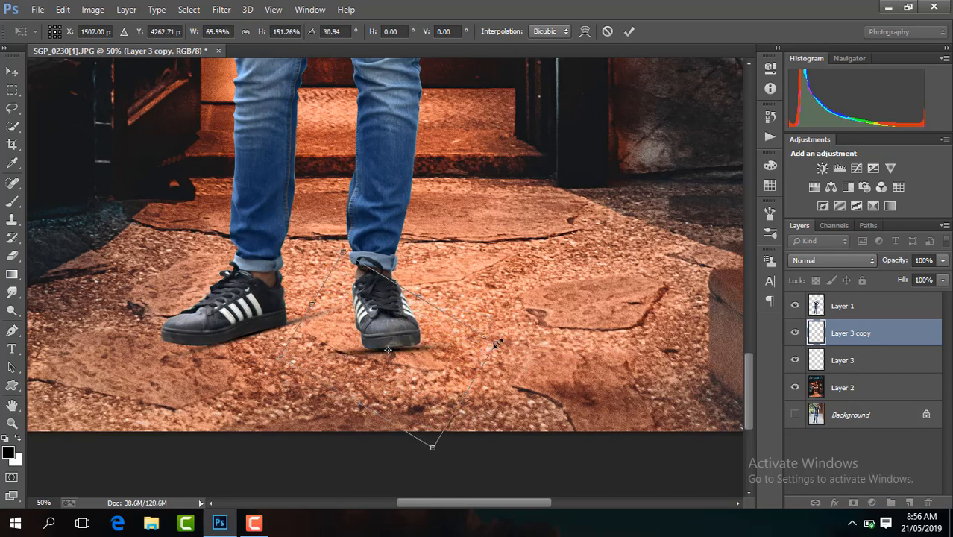
pyautogui.moveTo(497, 344)
pyautogui.mouseDown()
pyautogui.moveTo(515, 340)
pyautogui.moveTo(479, 345)
pyautogui.mouseUp()
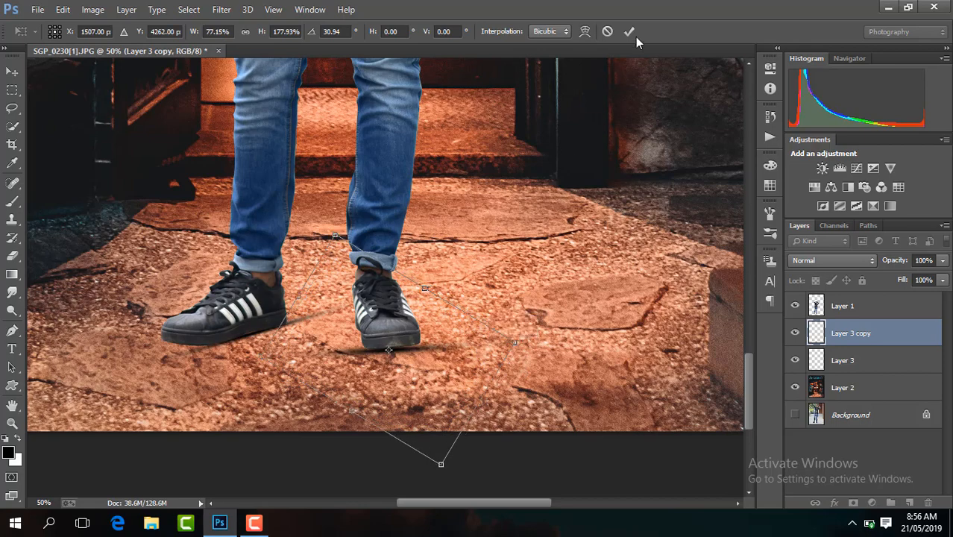
pyautogui.click(629, 31)
# - Stretch the right-hand shoe's shadow to about 116% height, keeping it against the sole
pyautogui.hotkey('ctrl', '1')
pyautogui.moveTo(747, 368); pyautogui.dragTo(746, 402)
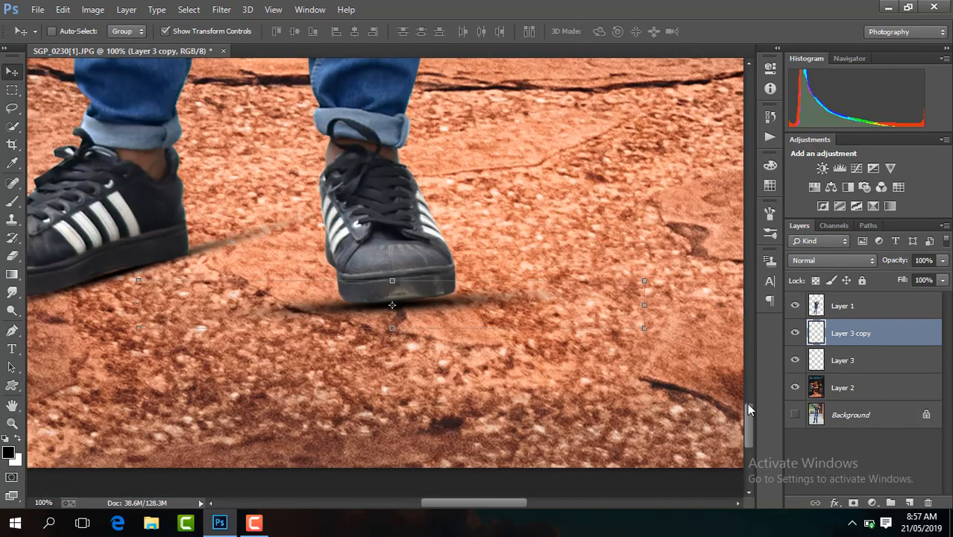
pyautogui.moveTo(395, 277); pyautogui.dragTo(395, 273)
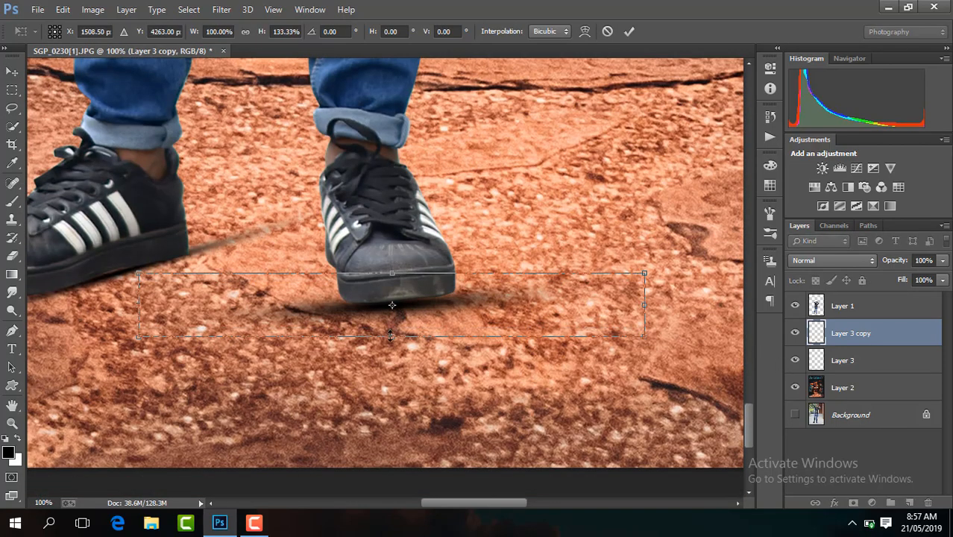
pyautogui.moveTo(393, 339); pyautogui.dragTo(393, 328)
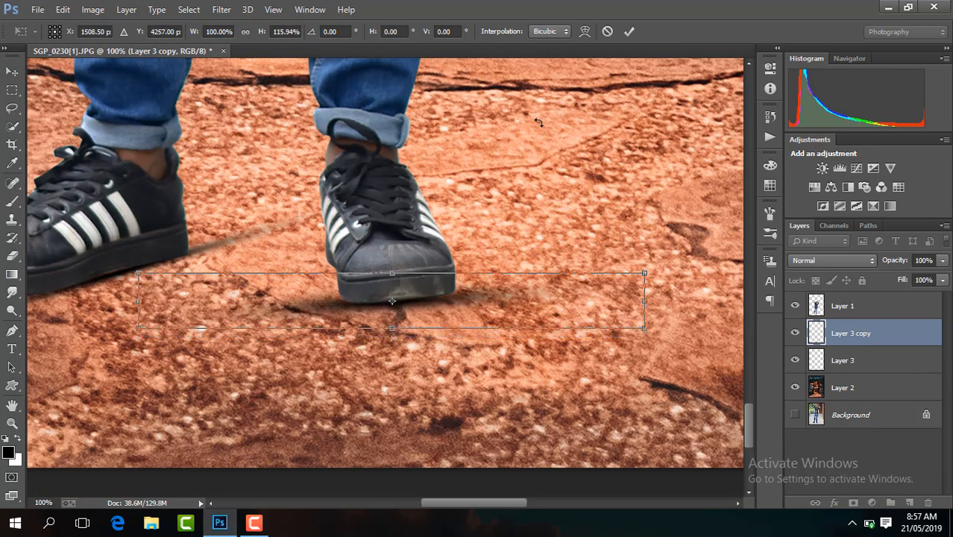
pyautogui.click(630, 31)
# - Duplicate Layer 3 copy, scale it to about 37%, rotate it about 56° and place it along the right-hand shoe's inner edge
pyautogui.hotkey('ctrl', 'j')
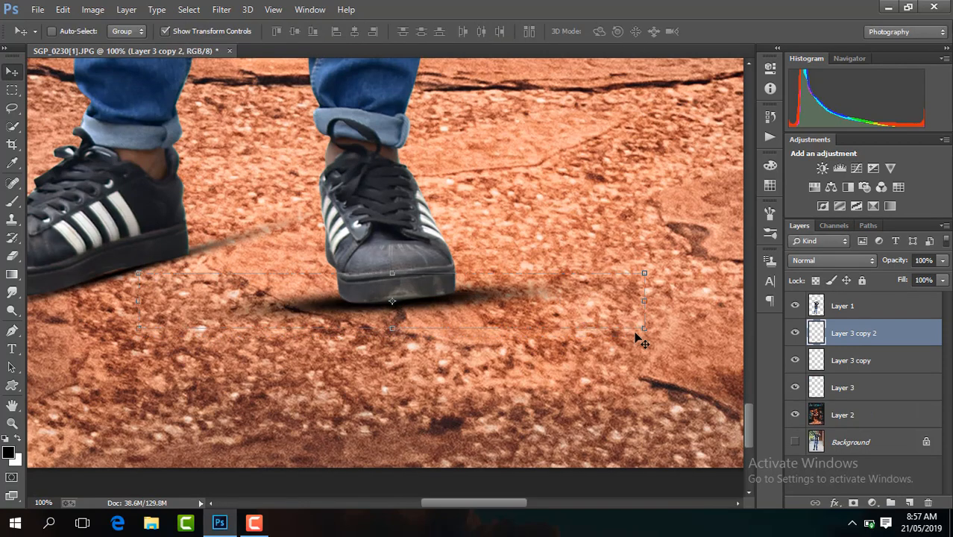
pyautogui.hotkey('ctrl', 't')
pyautogui.moveTo(644, 328); pyautogui.dragTo(493, 357)
pyautogui.moveTo(426, 327); pyautogui.dragTo(360, 288)
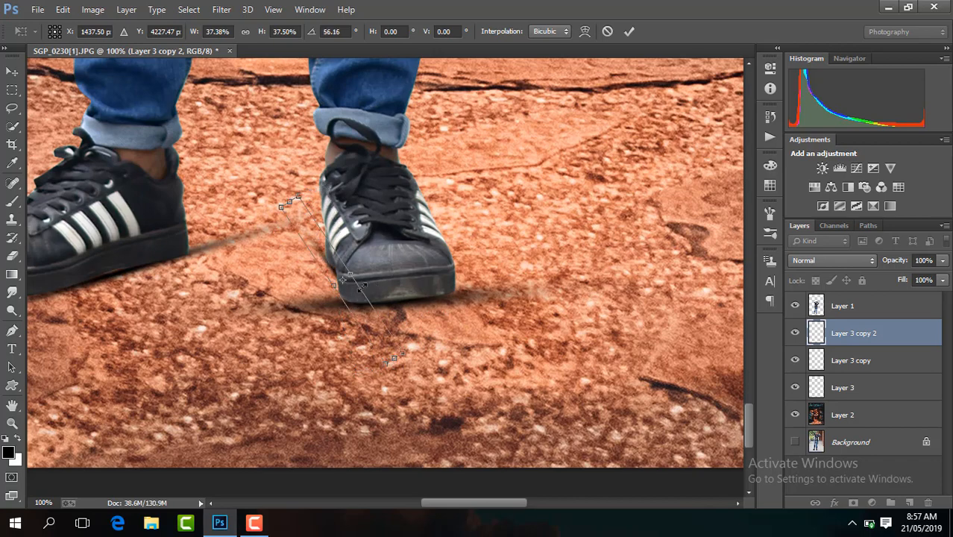
pyautogui.click(626, 32)
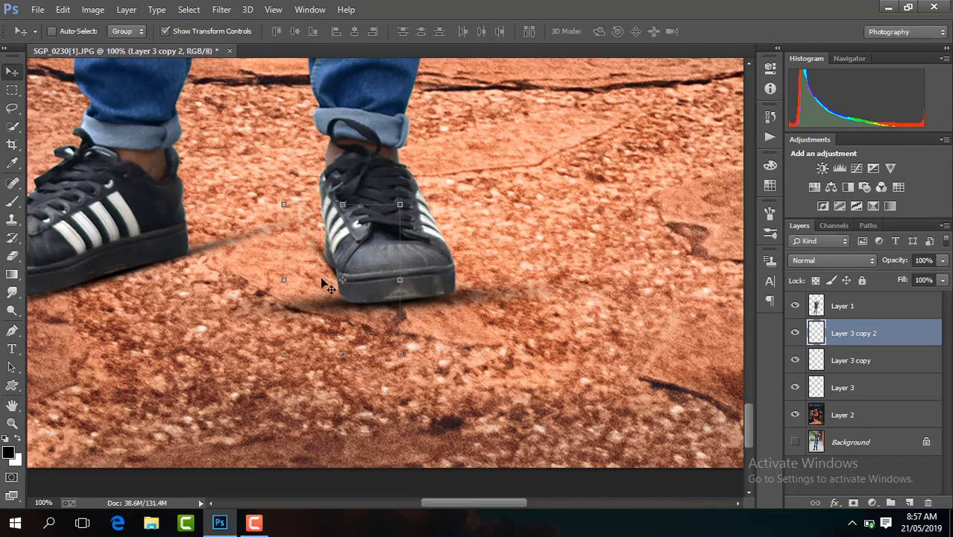
# - Compare the image with and without the newest shadow and examine the shoe shadows in close-up and full view
pyautogui.click(795, 333)
pyautogui.click(795, 333)
pyautogui.press('e')
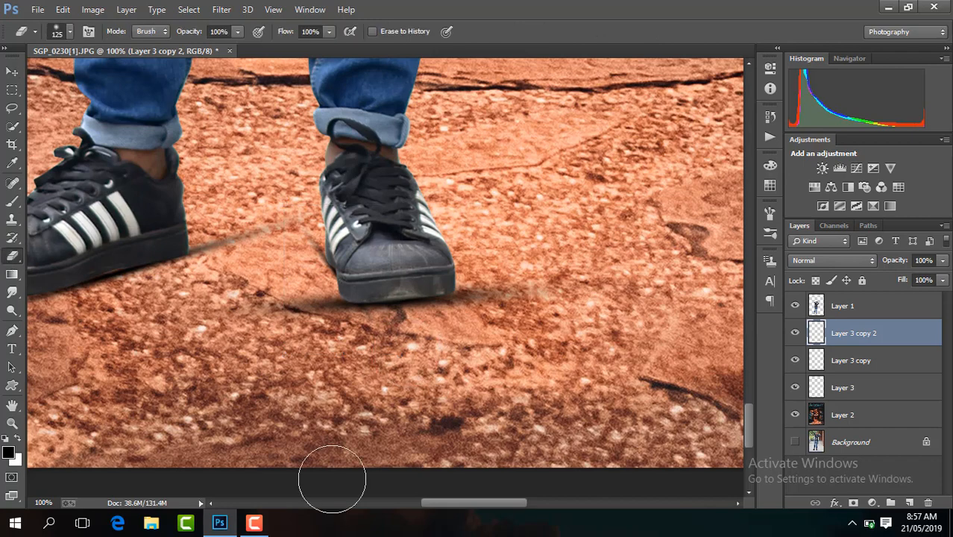
pyautogui.hotkey('ctrl', '-')
pyautogui.hotkey('ctrl', '-')
pyautogui.hotkey('ctrl', '-')
pyautogui.hotkey('ctrl', '-')
pyautogui.hotkey('ctrl', '-')
pyautogui.hotkey('ctrl', '-')
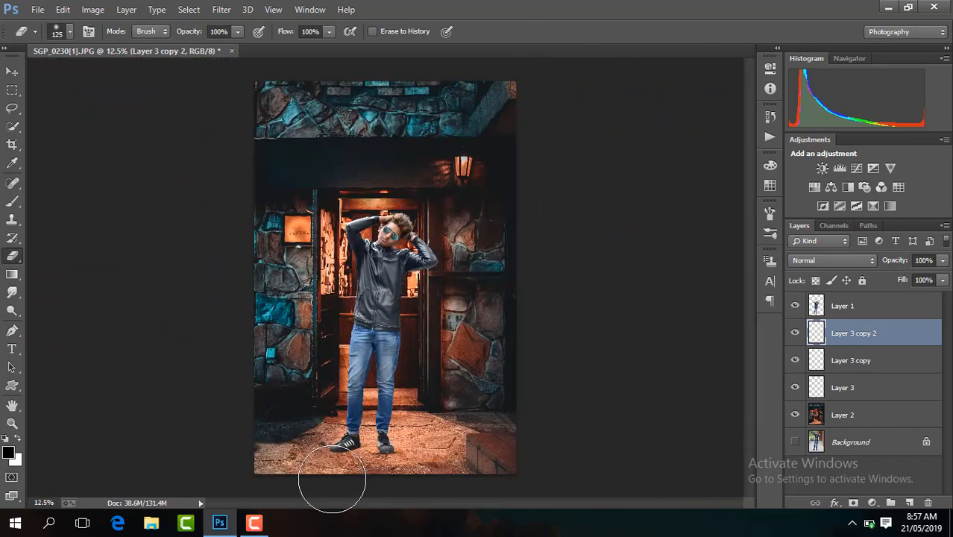
pyautogui.hotkey('ctrl', '+')
pyautogui.hotkey('ctrl', '+')
pyautogui.hotkey('ctrl', '+')
pyautogui.scroll(-5, 743, 339)
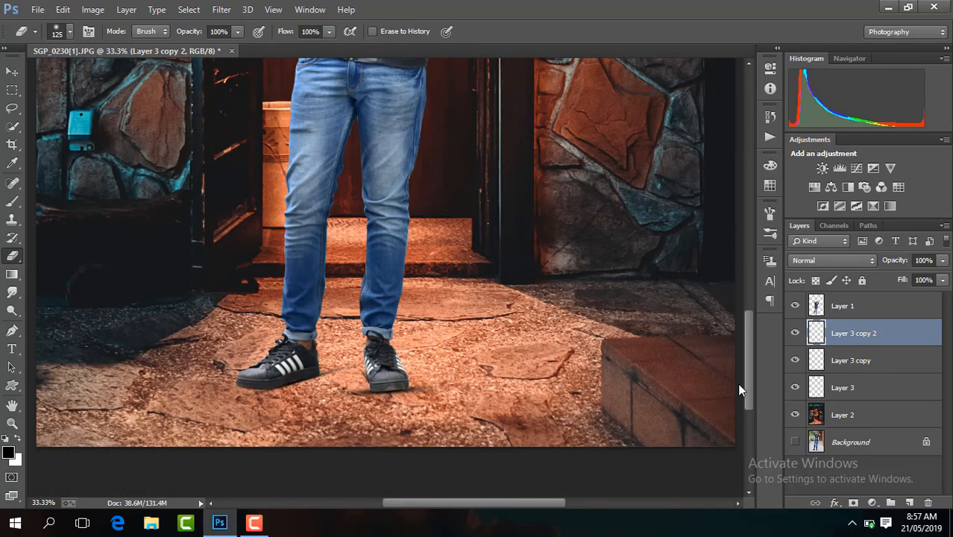
pyautogui.hotkey('ctrl', '-')
pyautogui.hotkey('ctrl', '-')
pyautogui.hotkey('ctrl', '-')
pyautogui.hotkey('ctrl', '-')
pyautogui.hotkey('ctrl', '+')
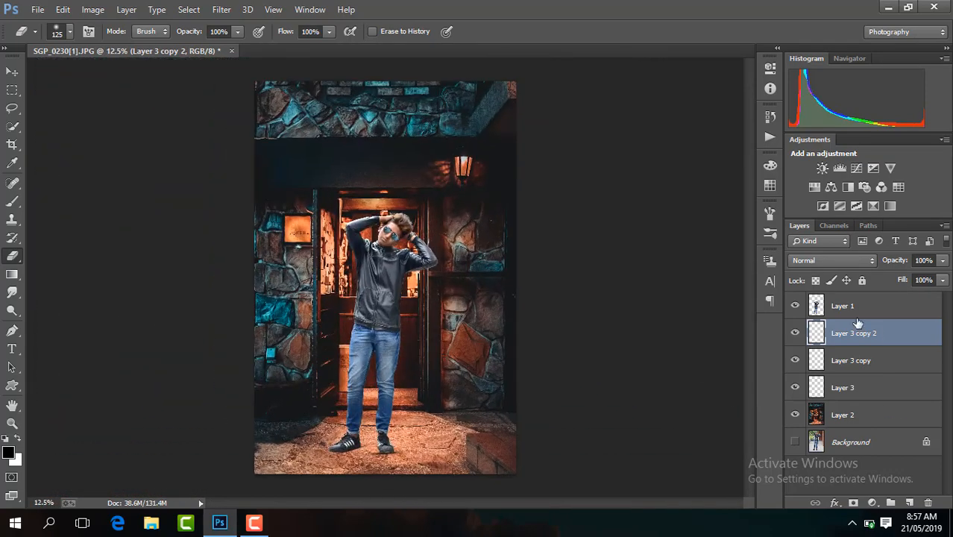
# - Erase the leftover background fringe around the man's hair on Layer 1 with a soft 76 px eraser
pyautogui.click(850, 307)
pyautogui.hotkey('ctrl', '+')
pyautogui.hotkey('ctrl', '+')
pyautogui.hotkey('ctrl', '+')
pyautogui.hotkey('ctrl', '+')
pyautogui.hotkey('ctrl', '+')
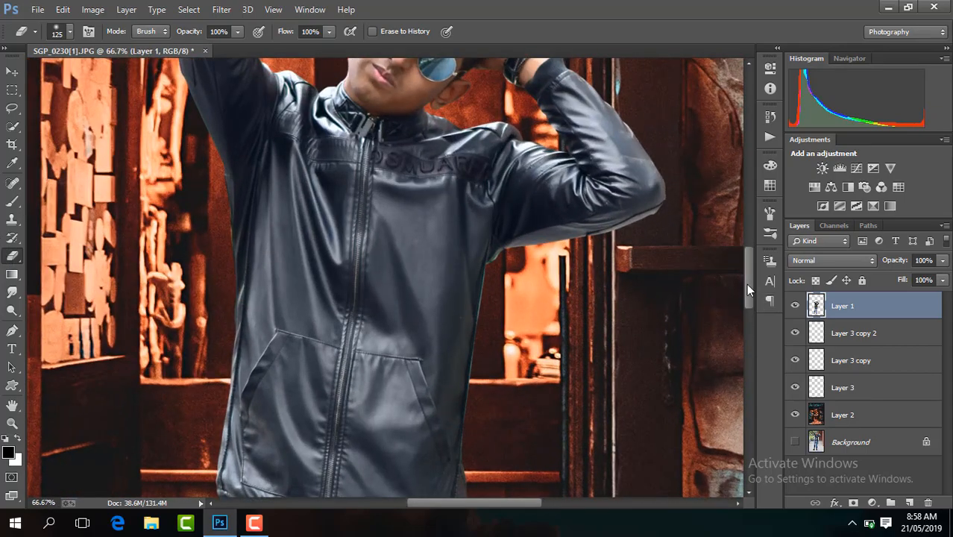
pyautogui.moveTo(747, 284); pyautogui.dragTo(748, 246)
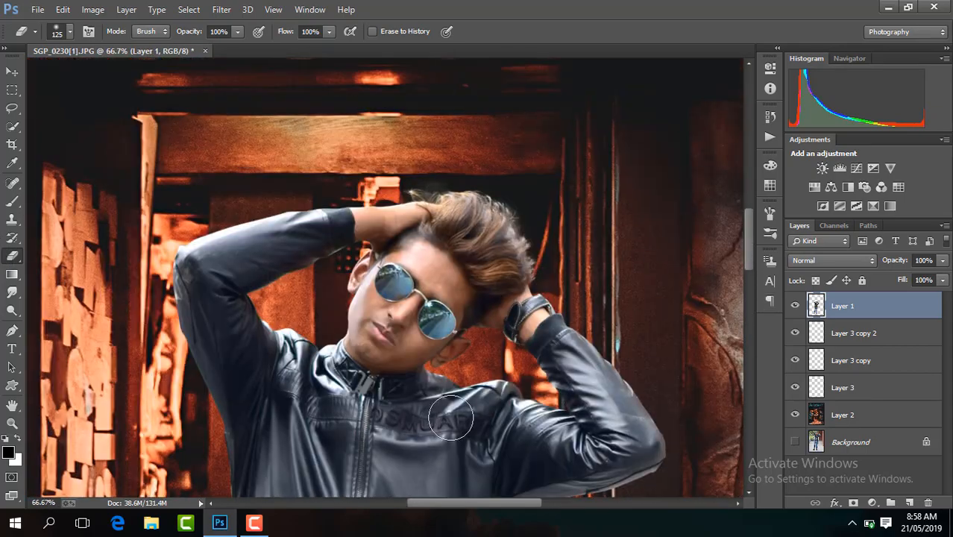
pyautogui.moveTo(447, 504); pyautogui.dragTo(481, 511)
pyautogui.hotkey('ctrl', '+')
pyautogui.hotkey('ctrl', '+')
pyautogui.hotkey('ctrl', '-')
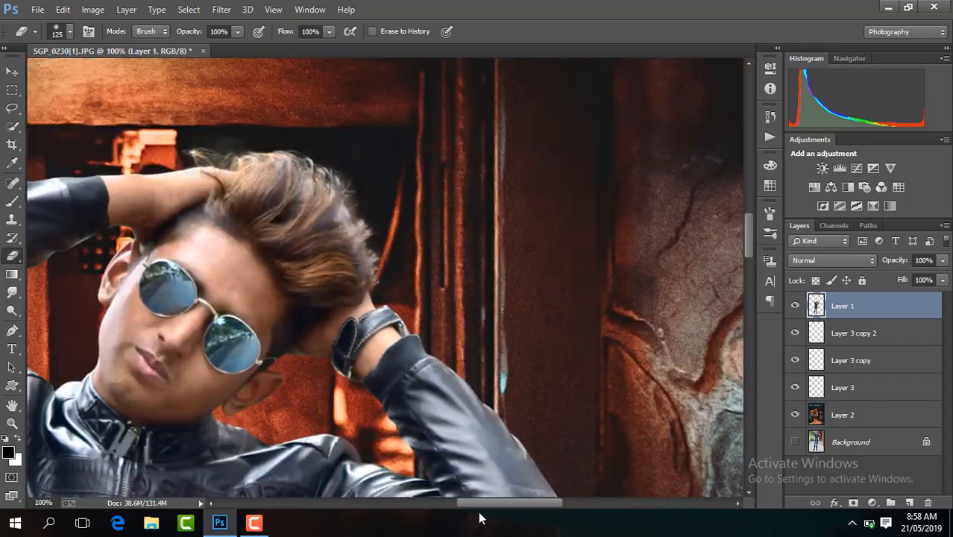
pyautogui.click(63, 31)
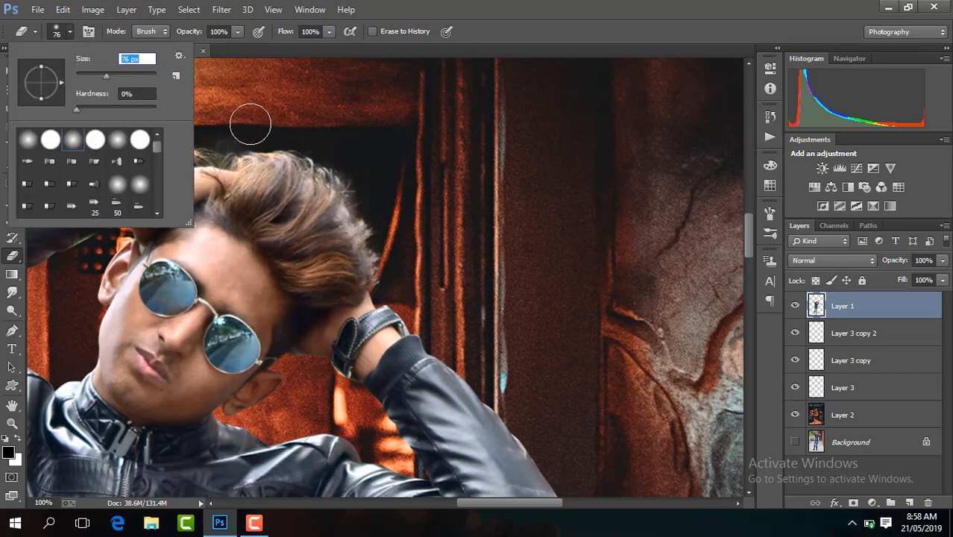
pyautogui.click(222, 130)
pyautogui.click(359, 205)
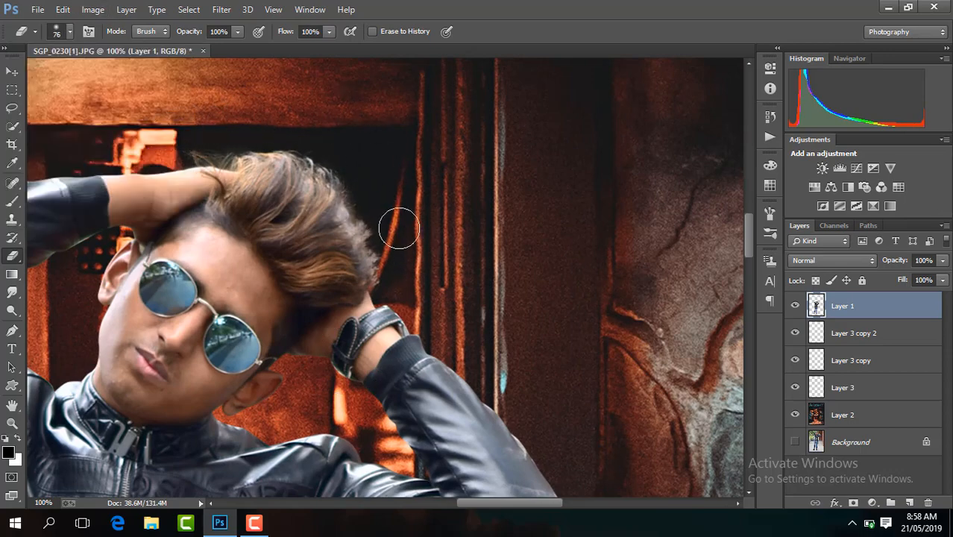
# - Open the Camera Raw Filter on Layer 1 and set Contrast to +38
pyautogui.hotkey('ctrl', '0')
pyautogui.click(221, 9)
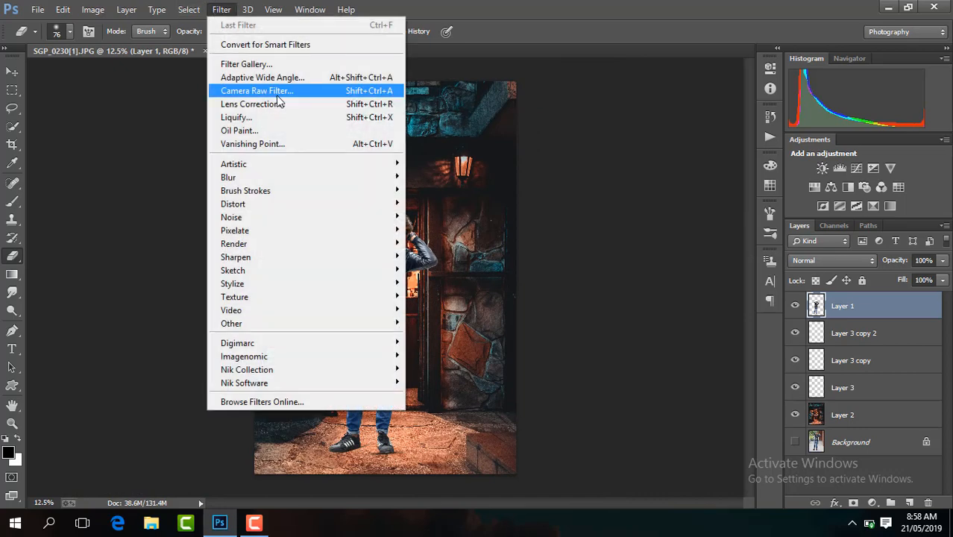
pyautogui.click(276, 95)
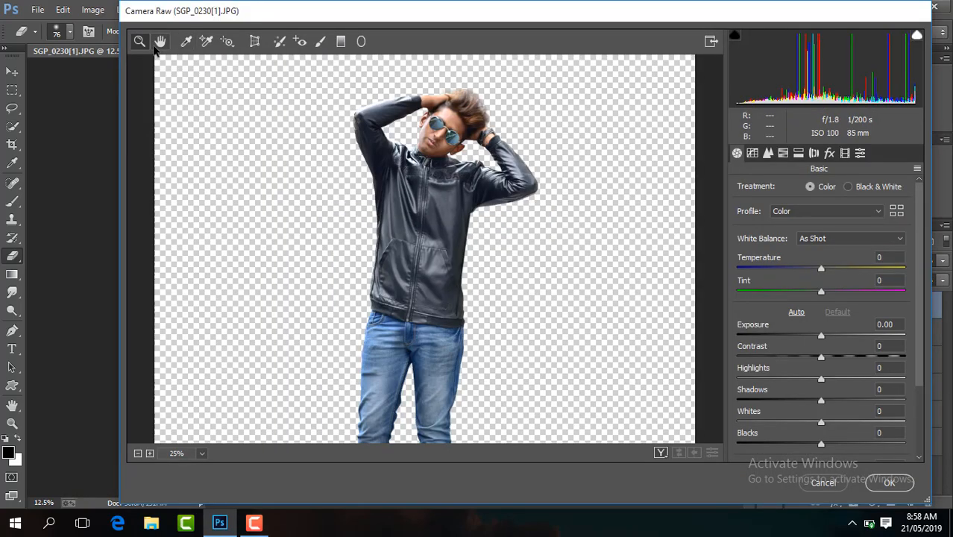
pyautogui.click(160, 42)
pyautogui.moveTo(457, 301); pyautogui.dragTo(458, 275)
pyautogui.moveTo(823, 359); pyautogui.dragTo(853, 357)
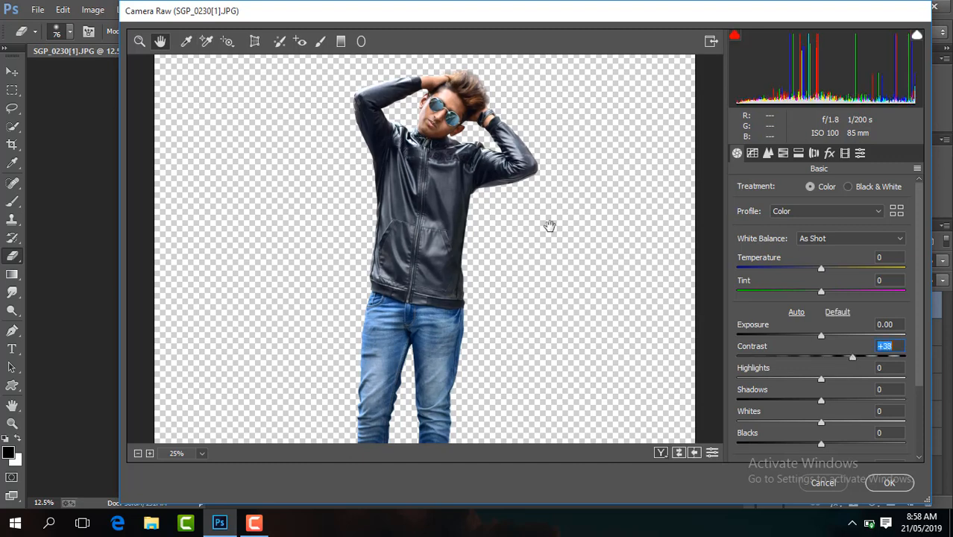
# - Set Highlights to -58, Shadows to +53 and Blacks to +68 for the cut-out man
pyautogui.click(200, 453)
pyautogui.click(210, 415)
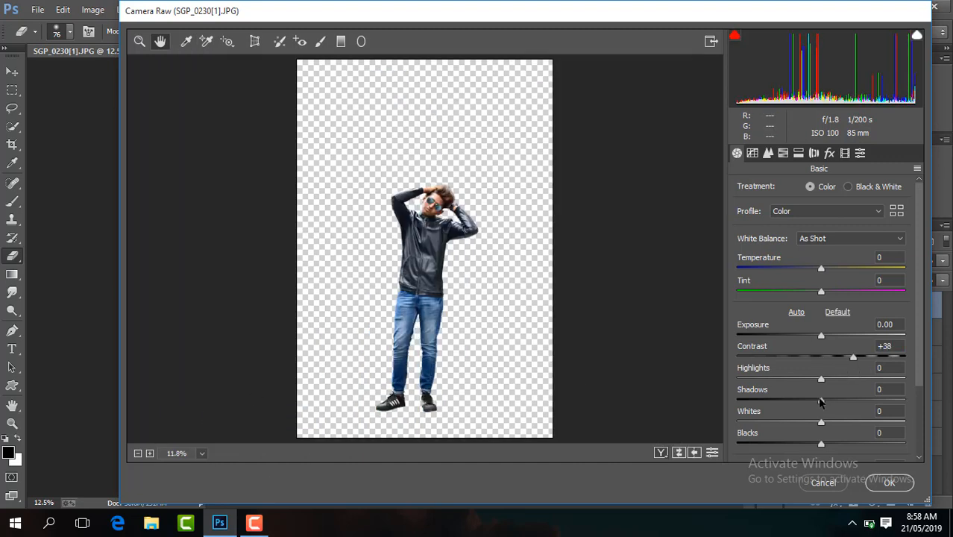
pyautogui.moveTo(820, 402); pyautogui.dragTo(854, 403)
pyautogui.moveTo(822, 444); pyautogui.dragTo(880, 453)
pyautogui.moveTo(821, 379); pyautogui.dragTo(773, 383)
pyautogui.moveTo(857, 409); pyautogui.dragTo(870, 403)
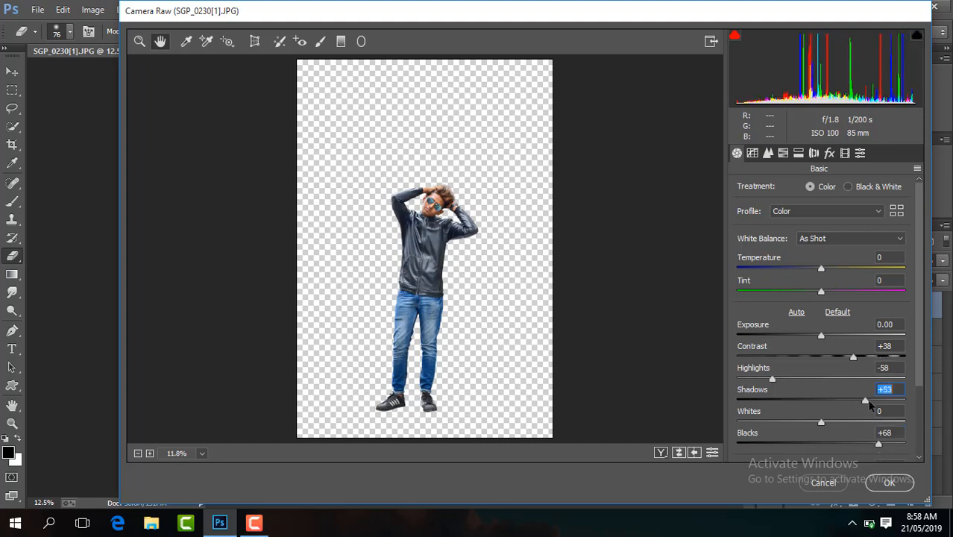
# - Set Clarity to +21 and Vibrance to +15 for the cut-out man
pyautogui.moveTo(920, 308); pyautogui.dragTo(918, 385)
pyautogui.moveTo(823, 385); pyautogui.dragTo(839, 381)
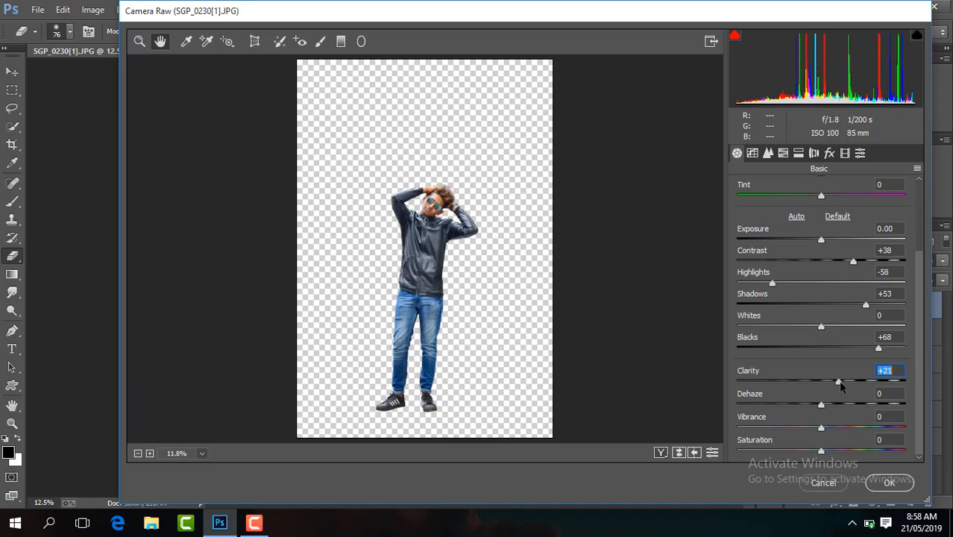
pyautogui.moveTo(821, 428); pyautogui.dragTo(834, 428)
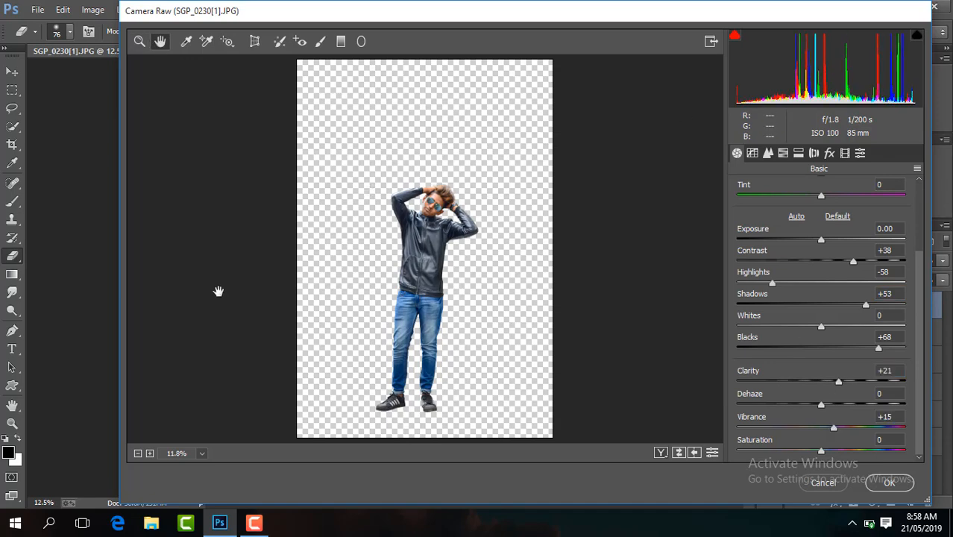
pyautogui.click(139, 41)
pyautogui.click(429, 226)
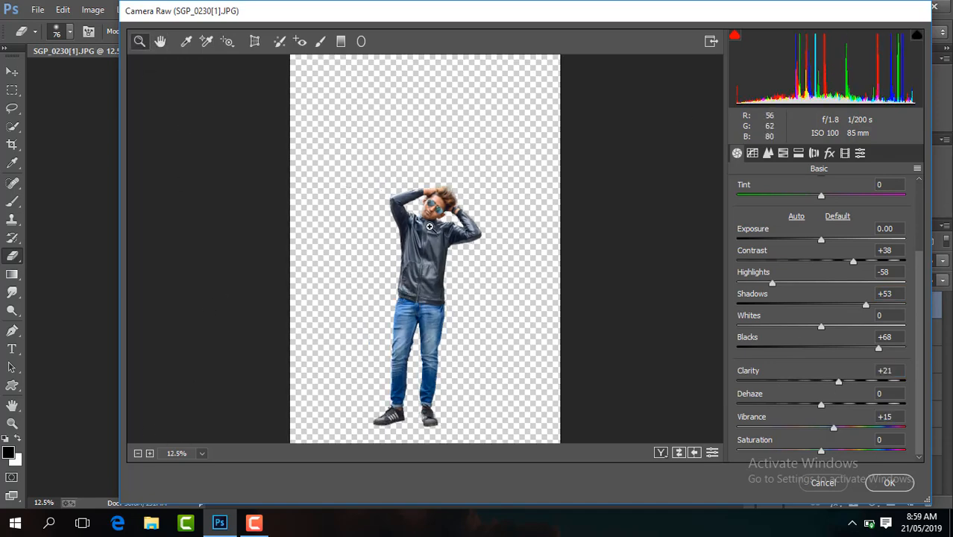
# - Set the HSL saturation of Yellows to -100, Greens to -100 and Blues to +20 for the cut-out man
pyautogui.click(783, 153)
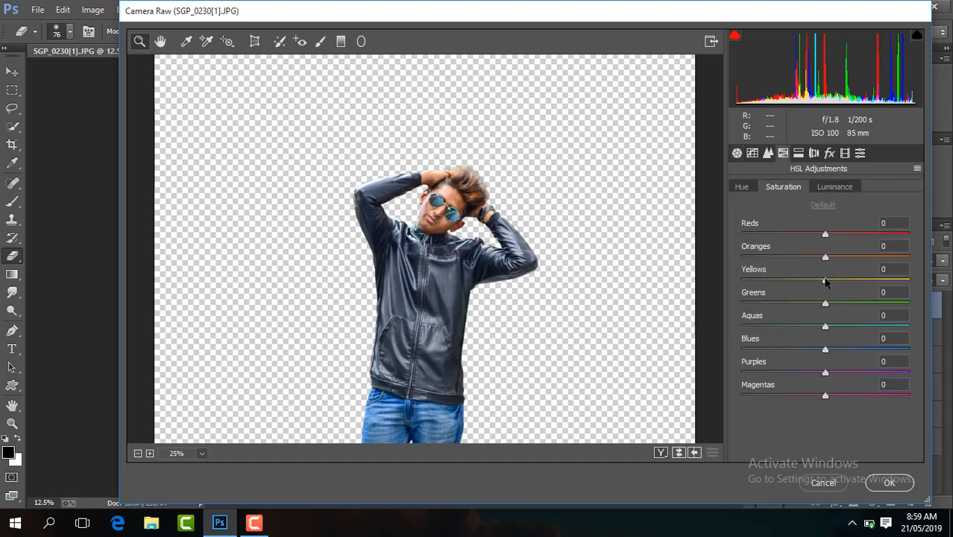
pyautogui.moveTo(825, 282); pyautogui.dragTo(666, 305)
pyautogui.moveTo(826, 304); pyautogui.dragTo(742, 305)
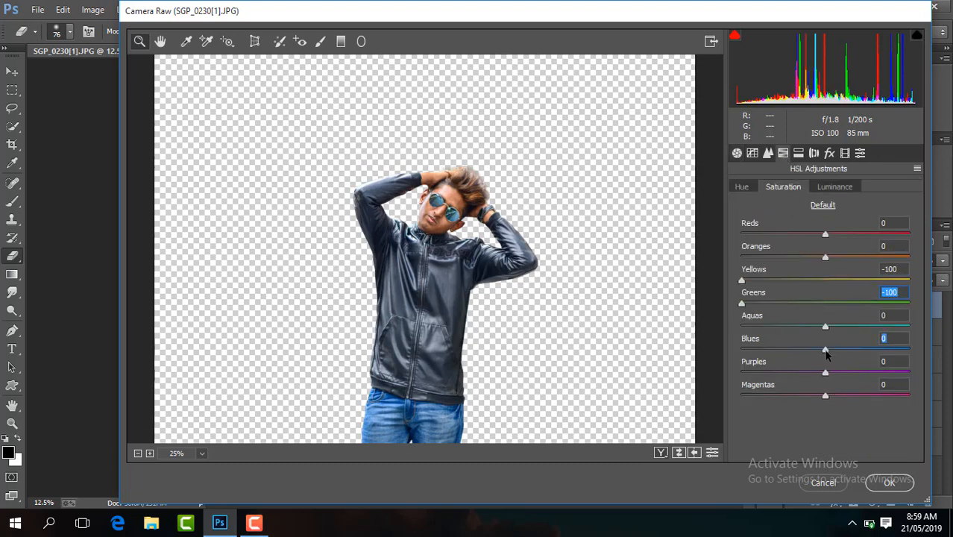
pyautogui.moveTo(826, 351); pyautogui.dragTo(843, 350)
# - Shift the HSL hue of Blues to -24 and apply the Camera Raw Filter to Layer 1
pyautogui.click(745, 186)
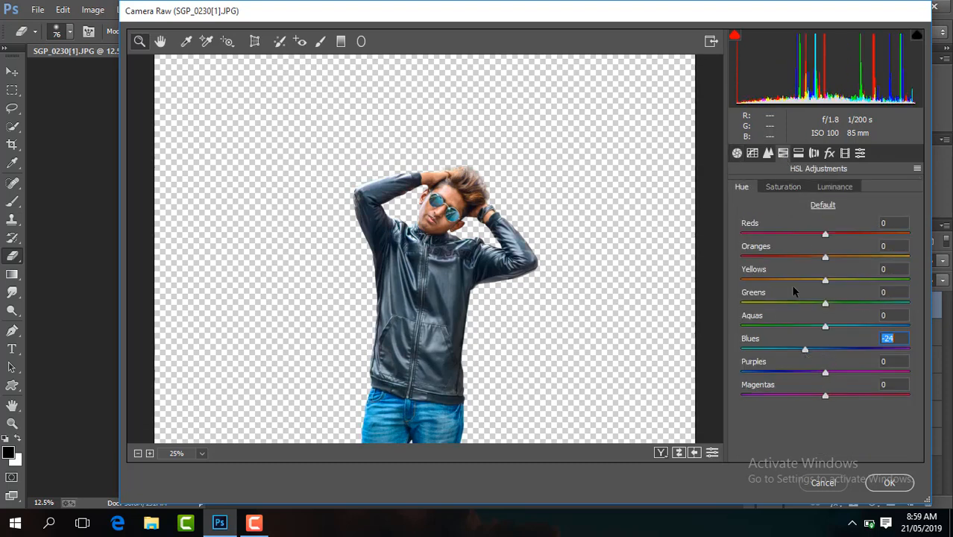
pyautogui.click(797, 187)
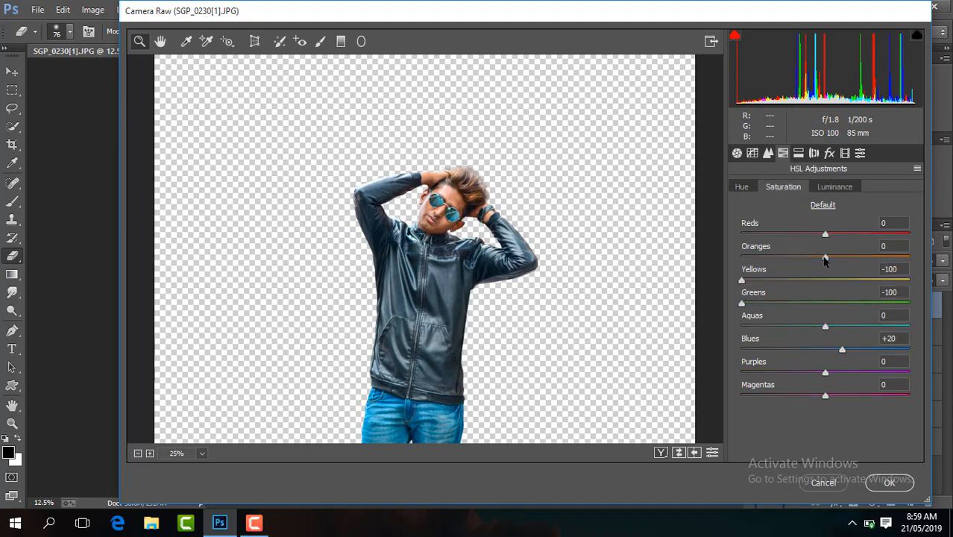
pyautogui.click(834, 186)
pyautogui.click(769, 153)
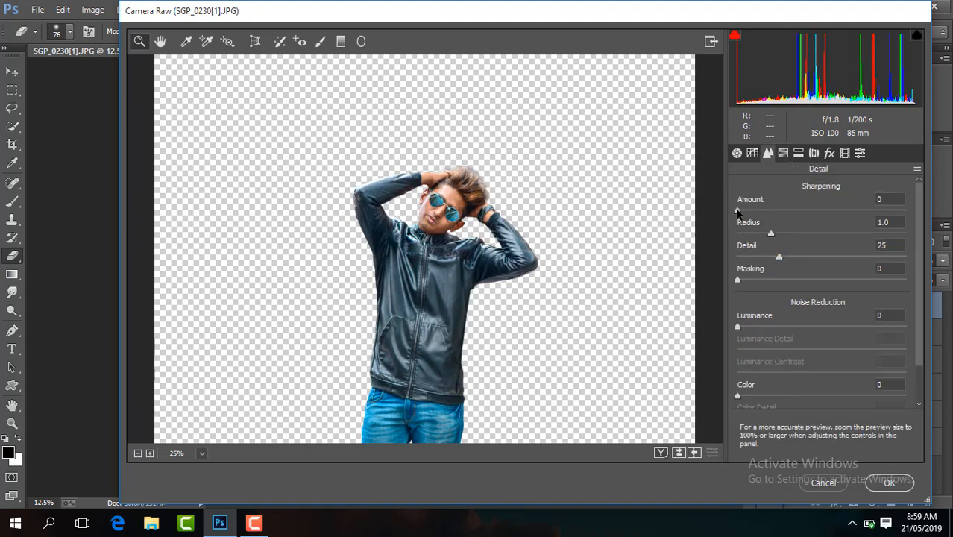
pyautogui.click(887, 483)
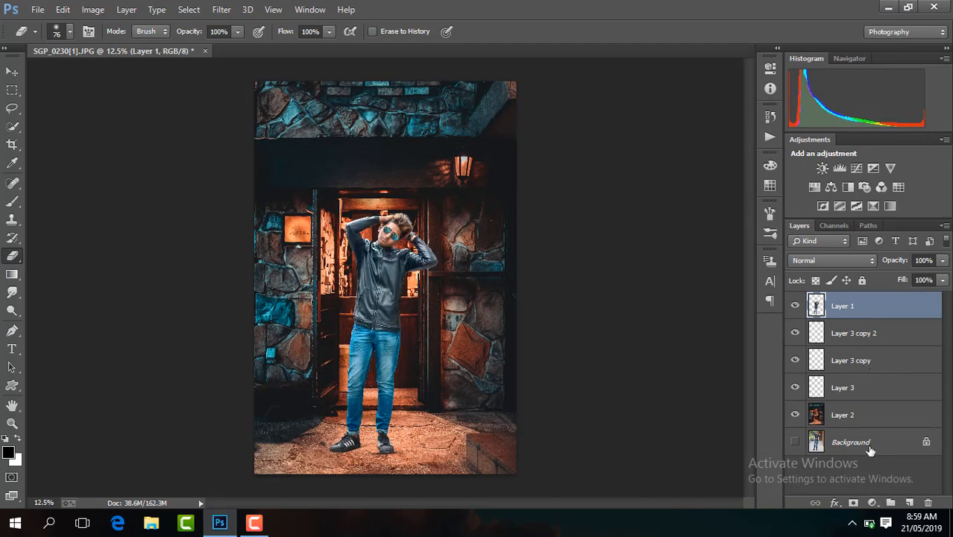
# - Add a new empty layer above Layer 1 and clip it to the cut-out man
pyautogui.click(910, 503)
pyautogui.rightClick(850, 306)
pyautogui.click(648, 251)
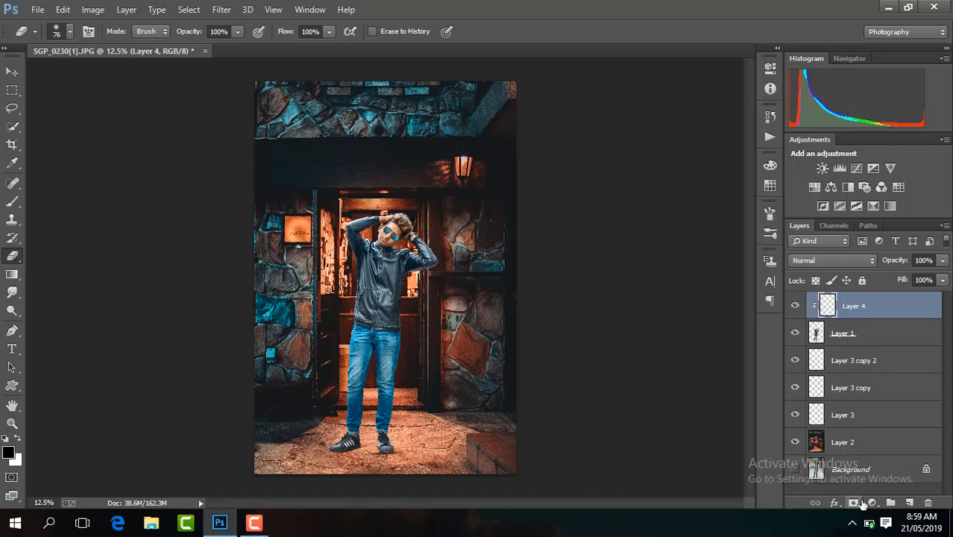
# - Add a Brightness/Contrast adjustment layer at the top of the layer stack and adjust its contrast
pyautogui.click(872, 503)
pyautogui.click(854, 250)
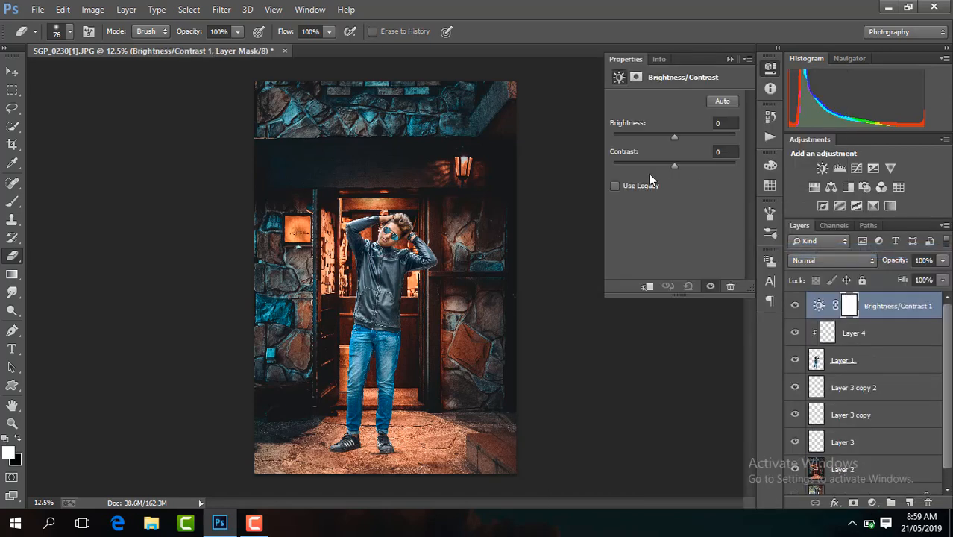
pyautogui.hotkey('ctrl', '+')
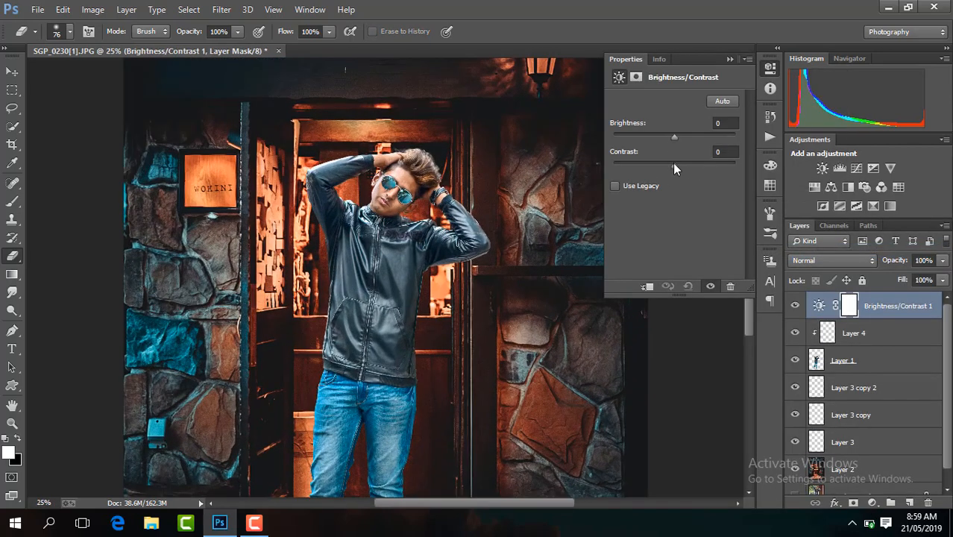
pyautogui.moveTo(692, 167); pyautogui.dragTo(668, 173)
pyautogui.click(731, 59)
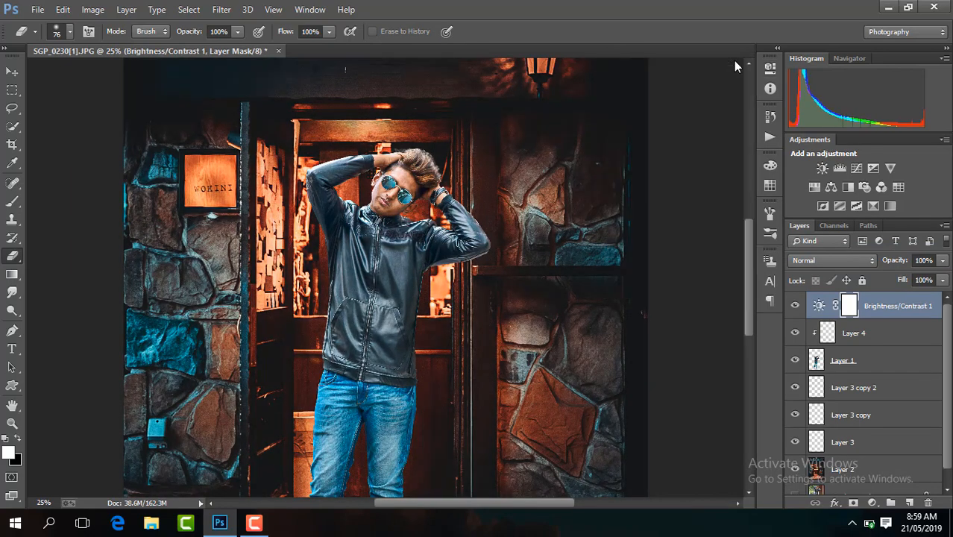
# - Merge the empty Layer 4 into Layer 1 and clip the Brightness/Contrast adjustment to Layer 1
pyautogui.rightClick(889, 312)
pyautogui.click(863, 322)
pyautogui.click(867, 330)
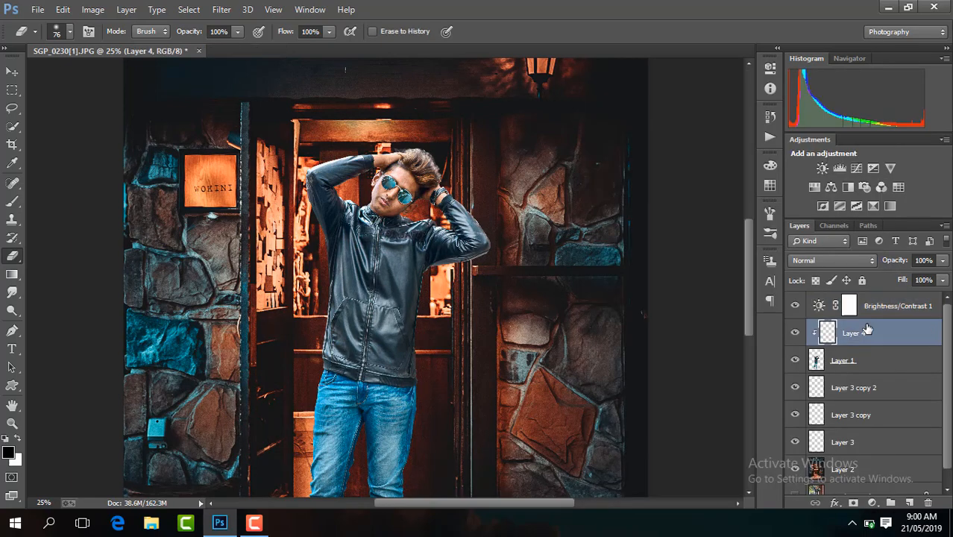
pyautogui.hotkey('ctrl', 'e')
pyautogui.rightClick(886, 307)
pyautogui.click(670, 249)
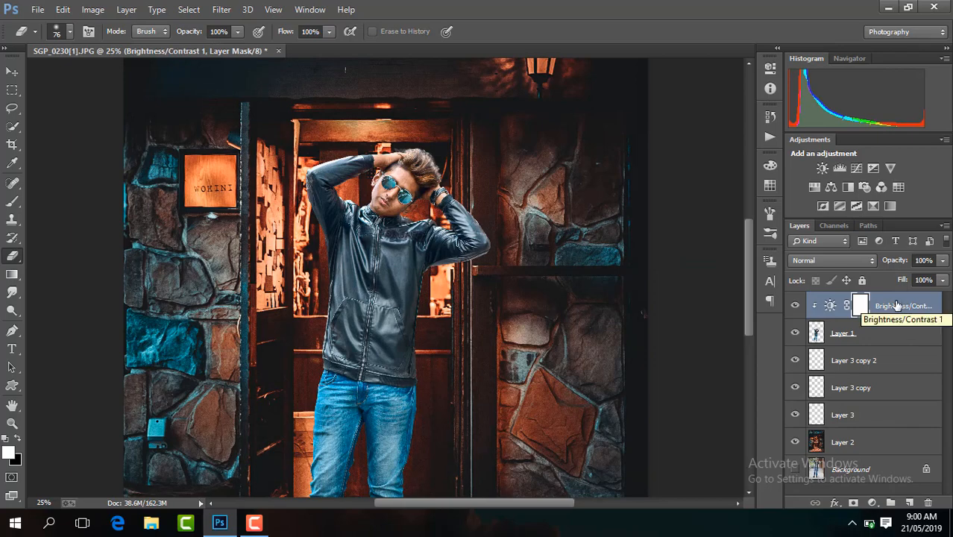
# - Compare the man with and without the Brightness/Contrast adjustment, and merge the adjustment down into Layer 1
pyautogui.click(796, 307)
pyautogui.click(795, 306)
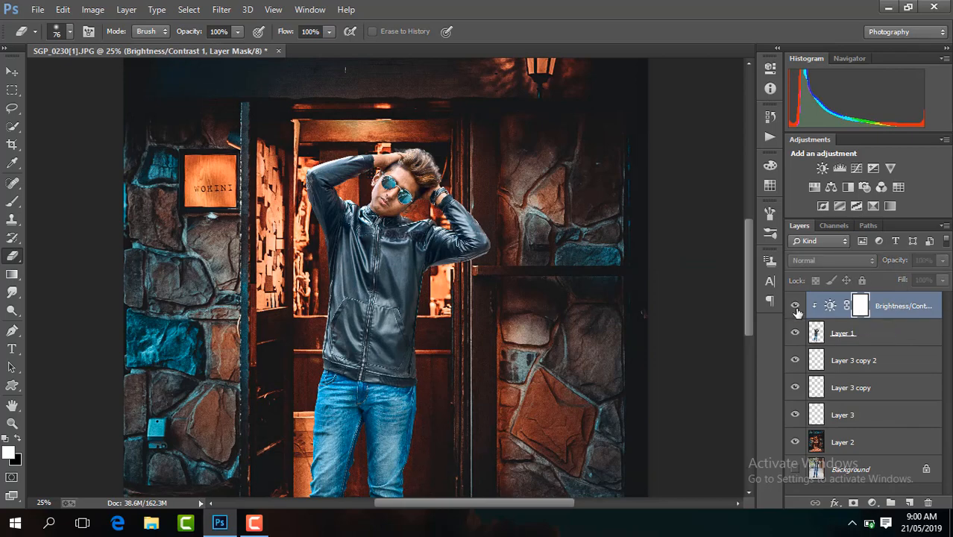
pyautogui.hotkey('ctrl', '-')
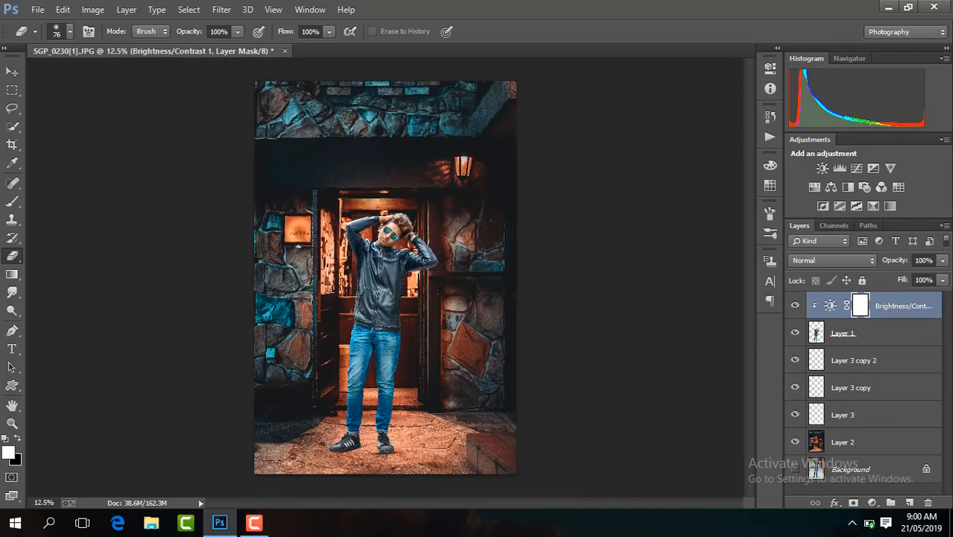
pyautogui.rightClick(888, 308)
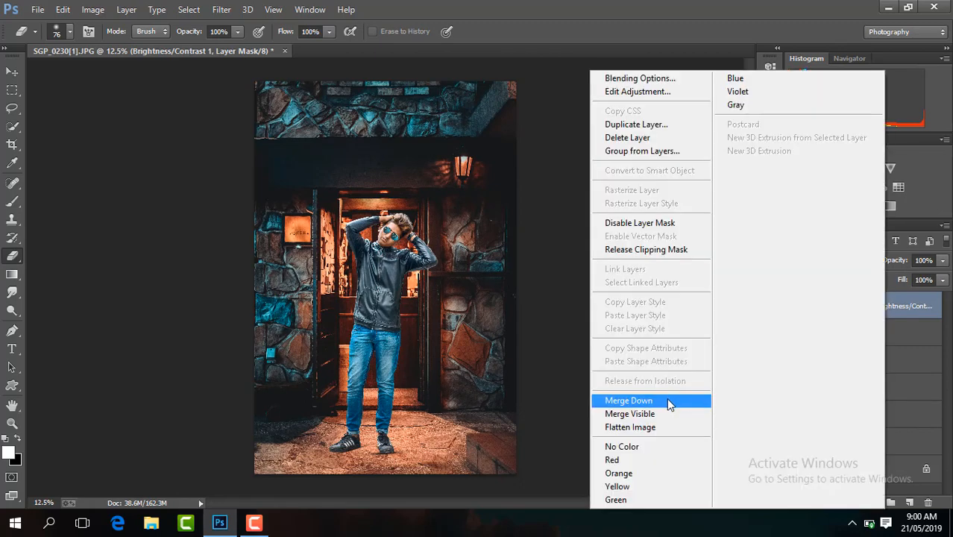
pyautogui.click(667, 397)
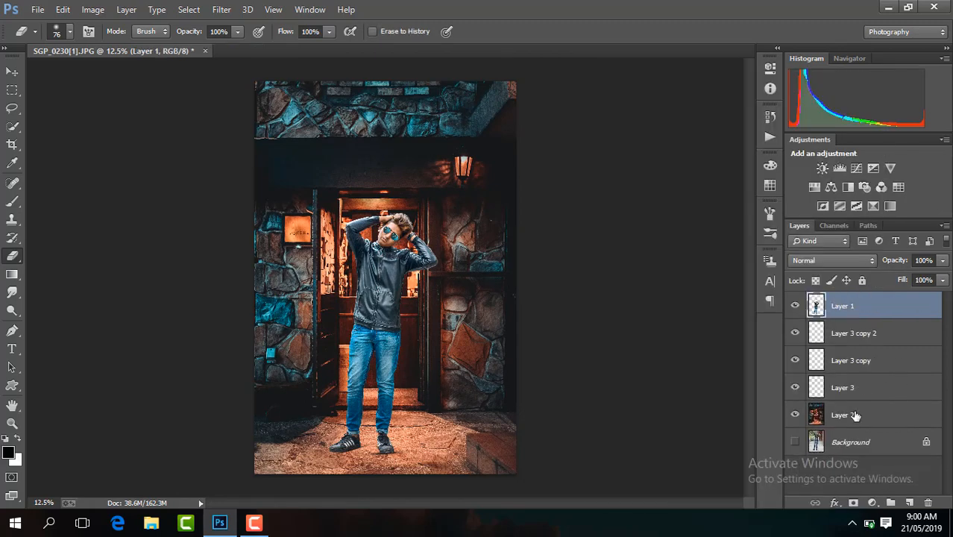
# - Add a Selective Color adjustment layer above Layer 1 and set Black to +9% for the Blacks
pyautogui.click(872, 503)
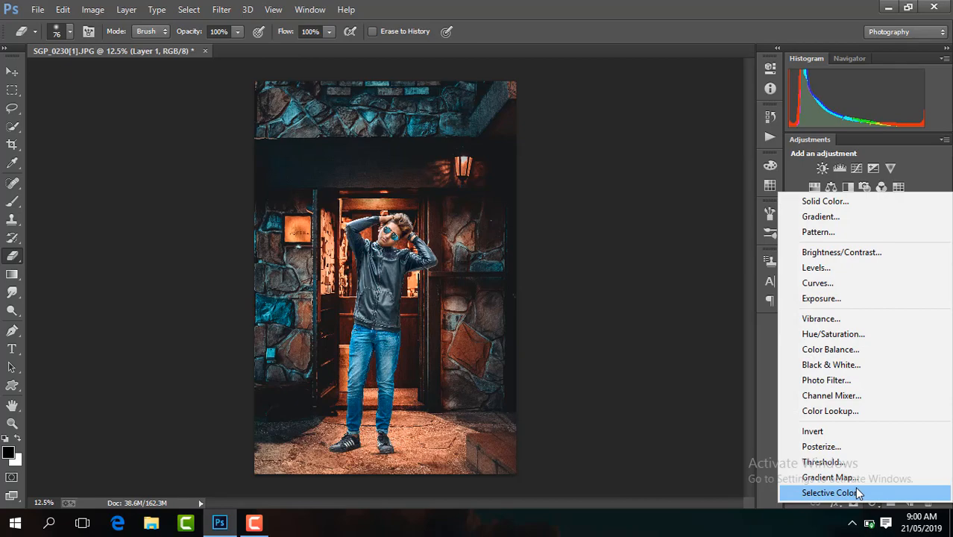
pyautogui.click(829, 494)
pyautogui.hotkey('ctrl', '+')
pyautogui.hotkey('ctrl', '+')
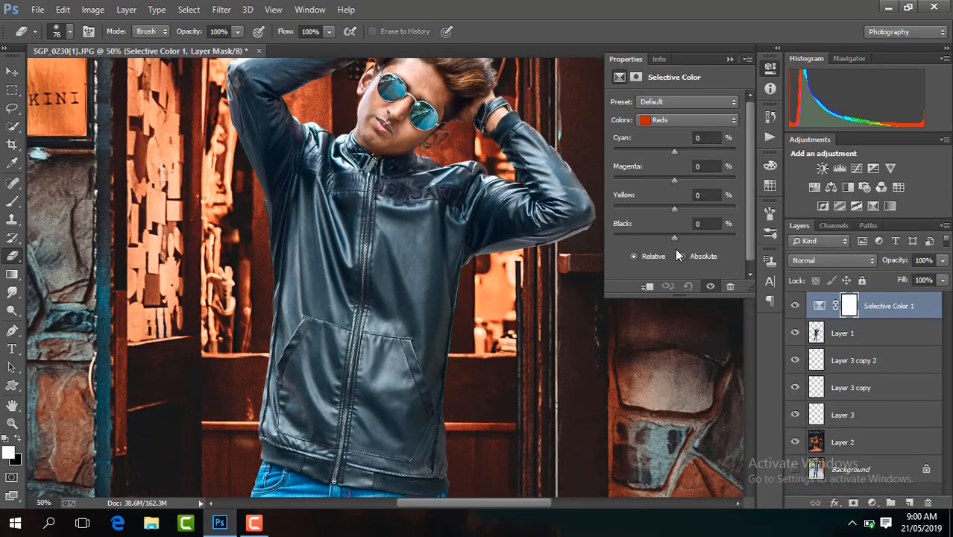
pyautogui.moveTo(749, 306); pyautogui.dragTo(748, 299)
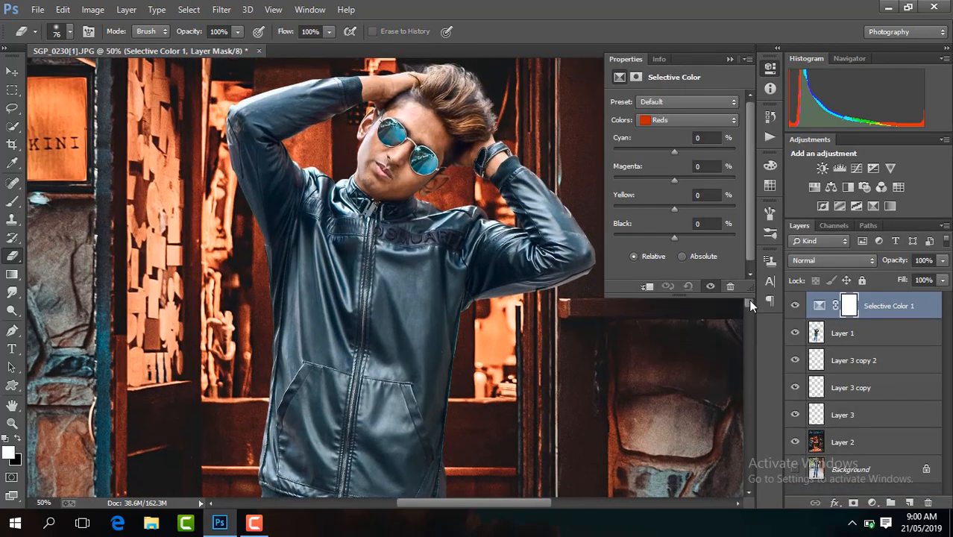
pyautogui.moveTo(674, 237); pyautogui.dragTo(679, 236)
pyautogui.click(683, 122)
pyautogui.click(679, 226)
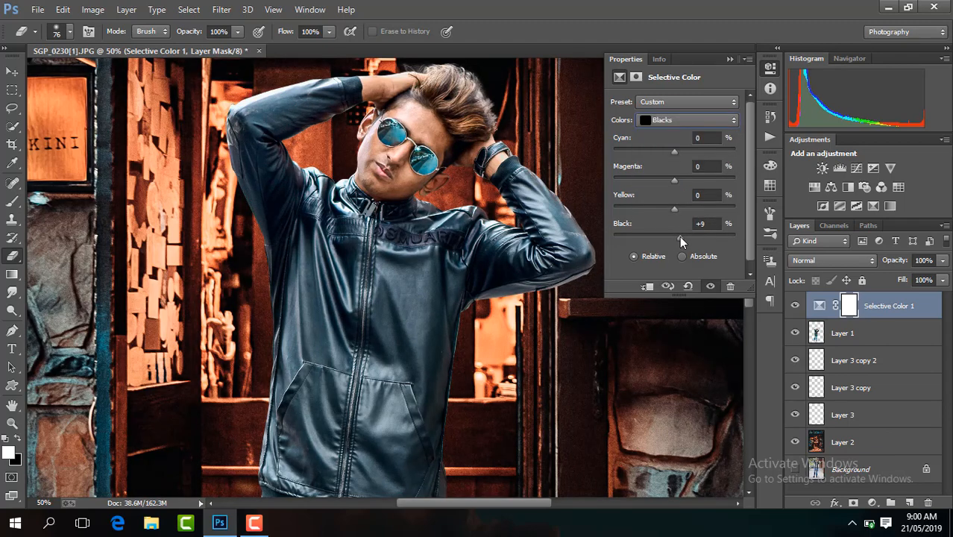
pyautogui.click(730, 59)
# - Clip the Selective Color adjustment to Layer 1 and merge it down into the man's layer
pyautogui.rightClick(881, 314)
pyautogui.click(683, 250)
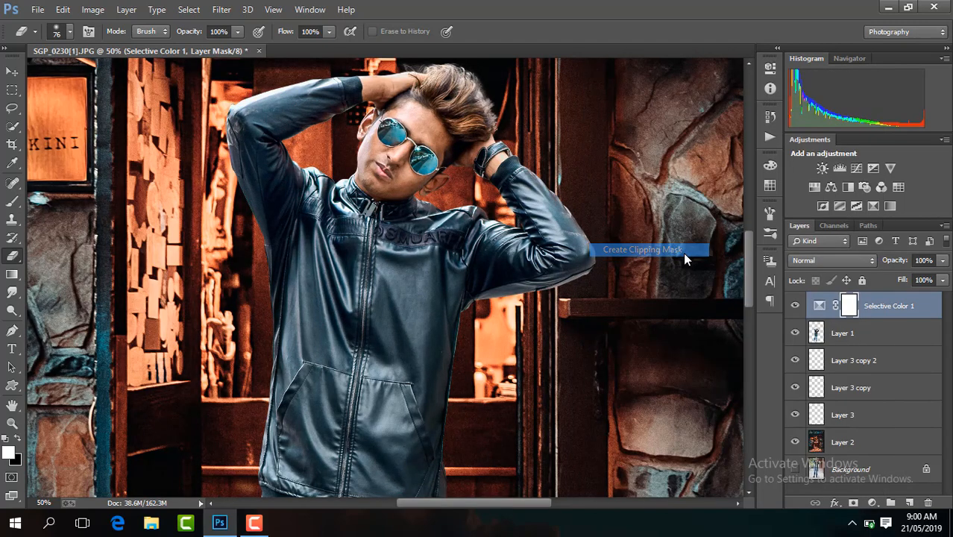
pyautogui.hotkey('ctrl', '-')
pyautogui.hotkey('ctrl', '-')
pyautogui.hotkey('ctrl', '-')
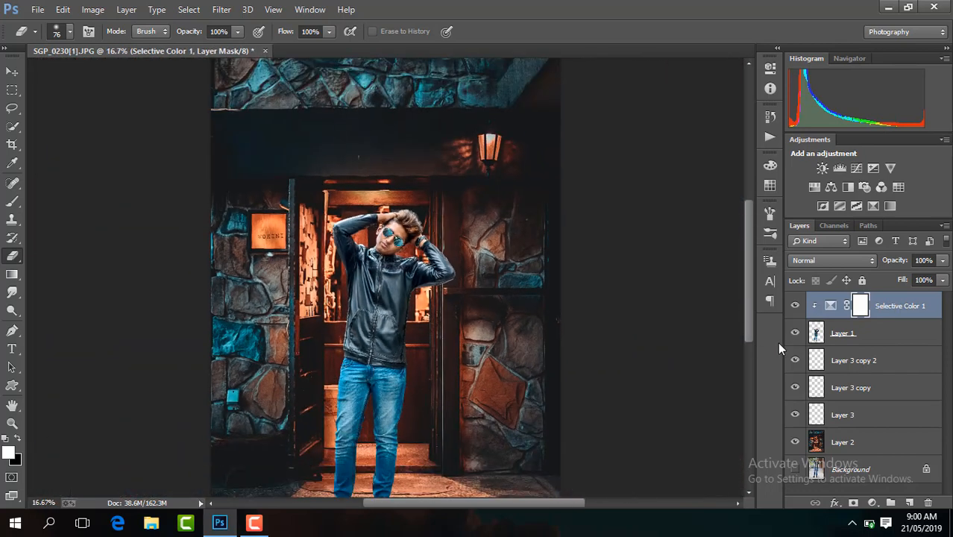
pyautogui.rightClick(909, 318)
pyautogui.click(688, 403)
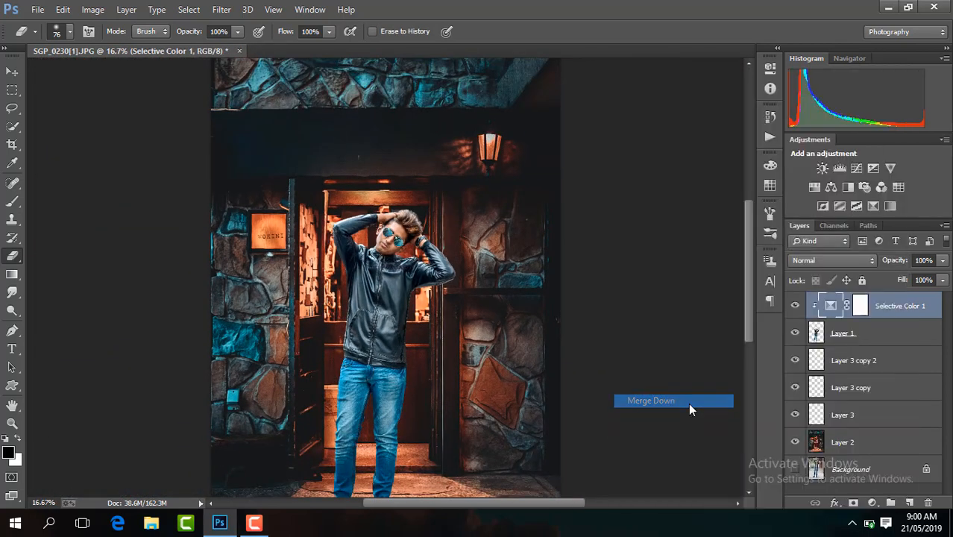
# - Open the Camera Raw Filter on Layer 1 again and set Contrast to +28 and Blacks to -22
pyautogui.click(231, 10)
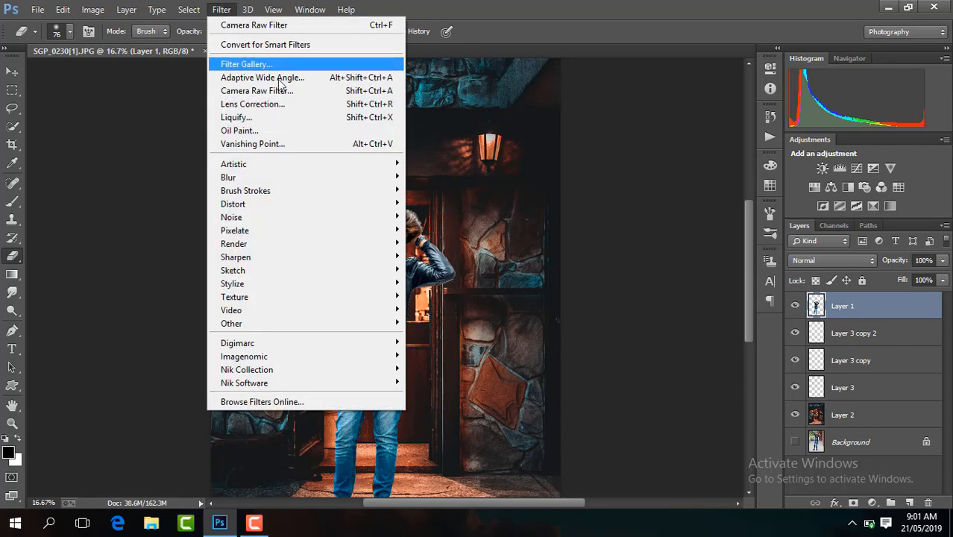
pyautogui.click(285, 93)
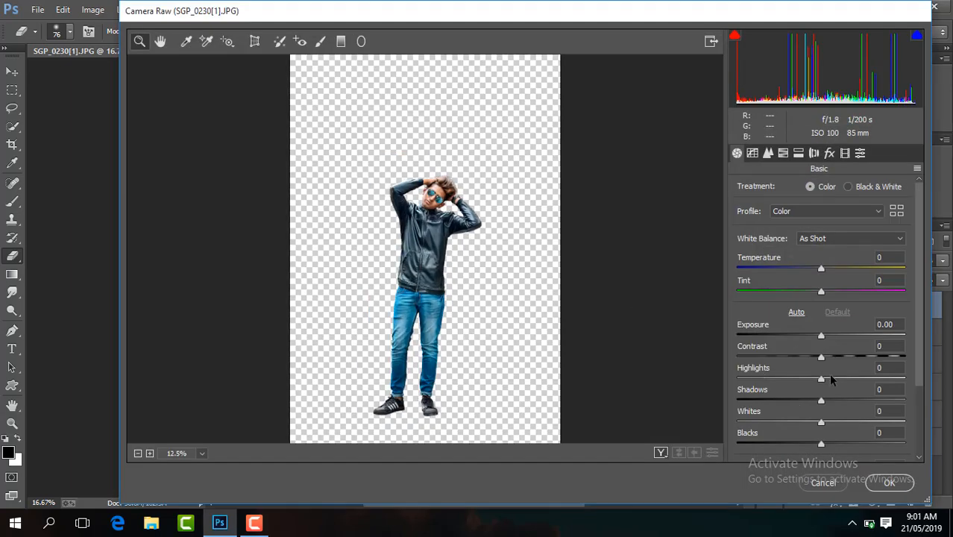
pyautogui.moveTo(821, 356); pyautogui.dragTo(845, 357)
pyautogui.moveTo(821, 445); pyautogui.dragTo(803, 446)
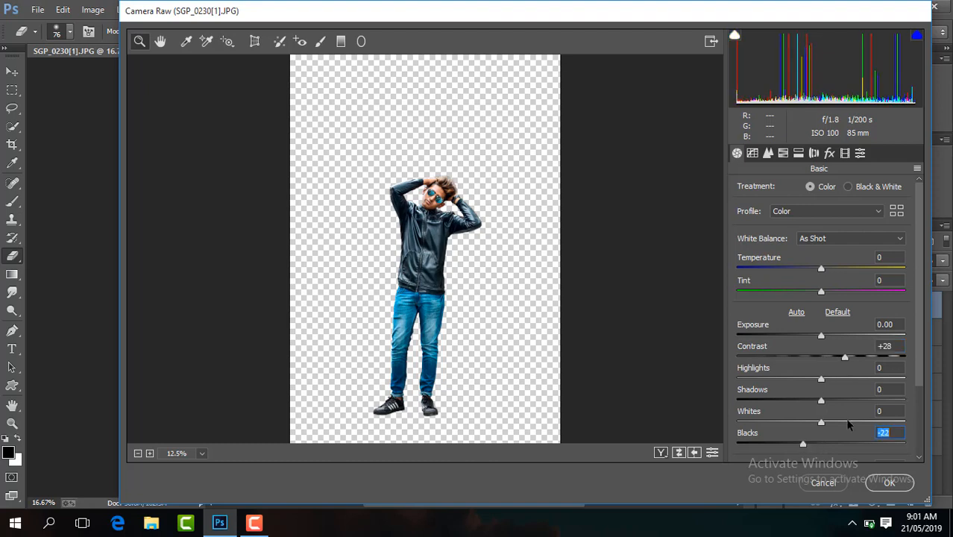
# - Set Shadows to +6, Clarity to +23 and Vibrance to +19 for the cut-out man
pyautogui.moveTo(821, 402); pyautogui.dragTo(840, 412)
pyautogui.scroll(-2, 825, 403)
pyautogui.moveTo(822, 458); pyautogui.dragTo(837, 459)
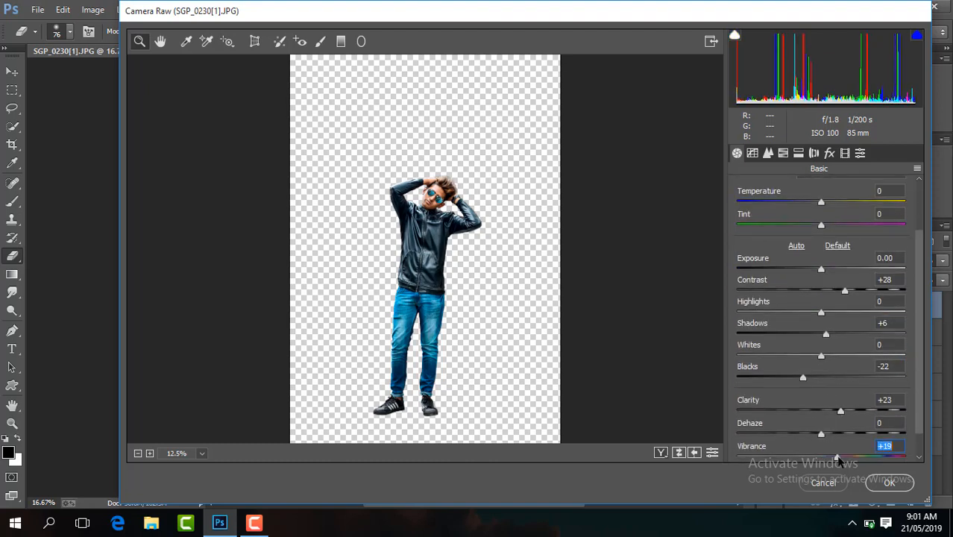
# - Set Oranges luminance to +13, Oranges saturation to -6 and Yellows saturation to -100, and reduce the Greens saturation
pyautogui.click(784, 153)
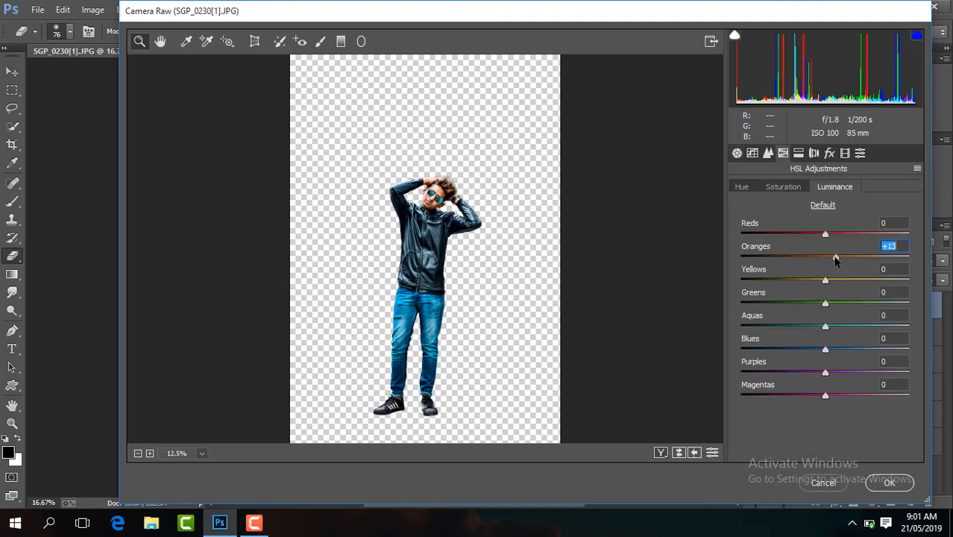
pyautogui.click(783, 186)
pyautogui.moveTo(825, 258); pyautogui.dragTo(742, 281)
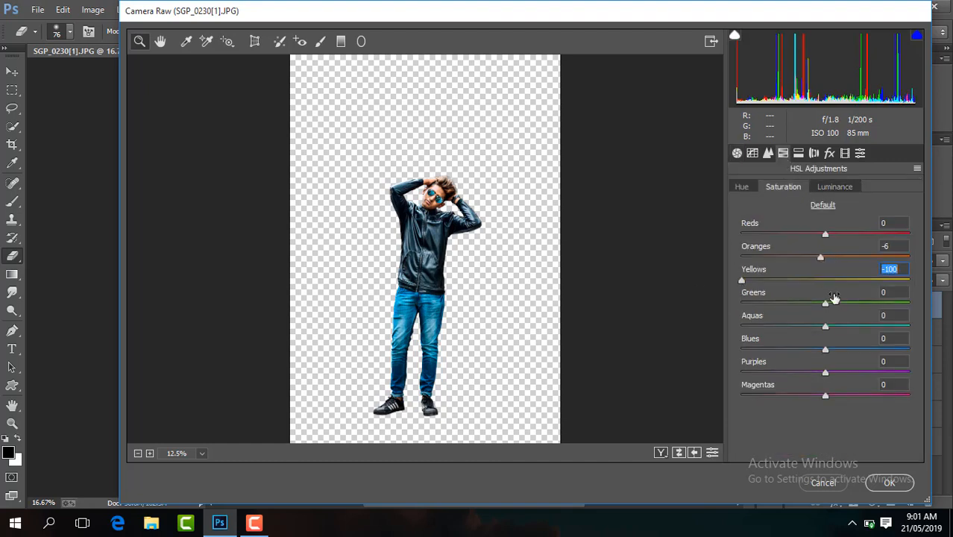
pyautogui.moveTo(825, 303); pyautogui.dragTo(756, 305)
# - Set Exposure to +0.05 and apply the Camera Raw Filter to the man's layer
pyautogui.click(736, 153)
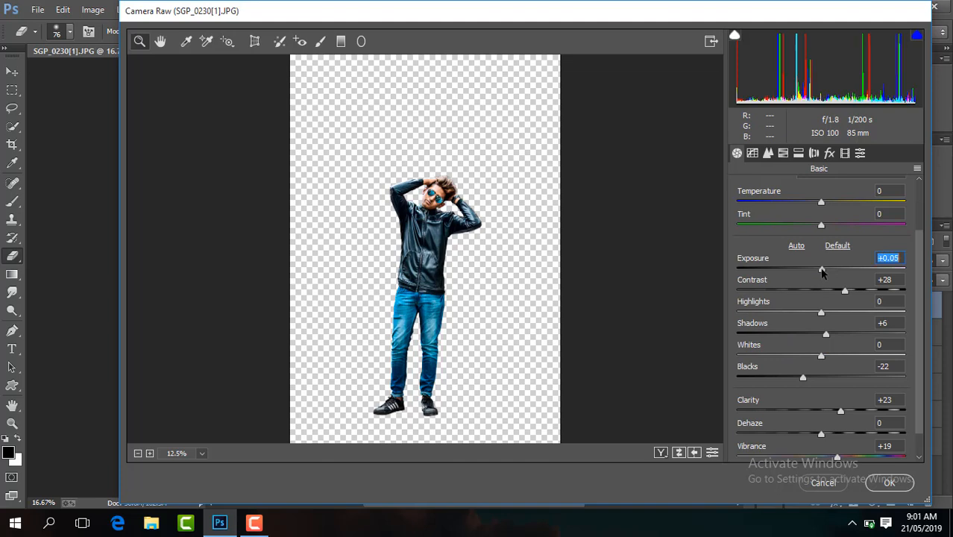
pyautogui.click(821, 203)
pyautogui.click(767, 153)
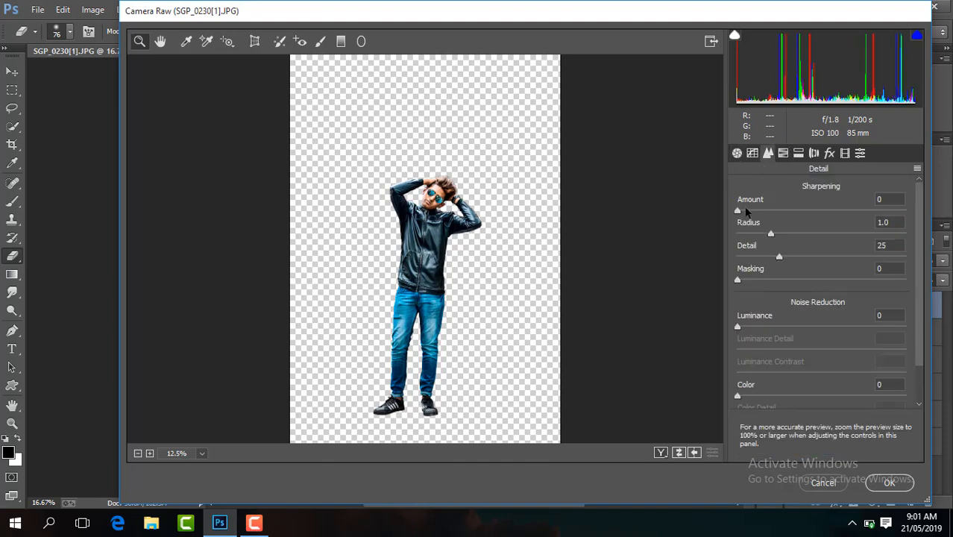
pyautogui.click(889, 482)
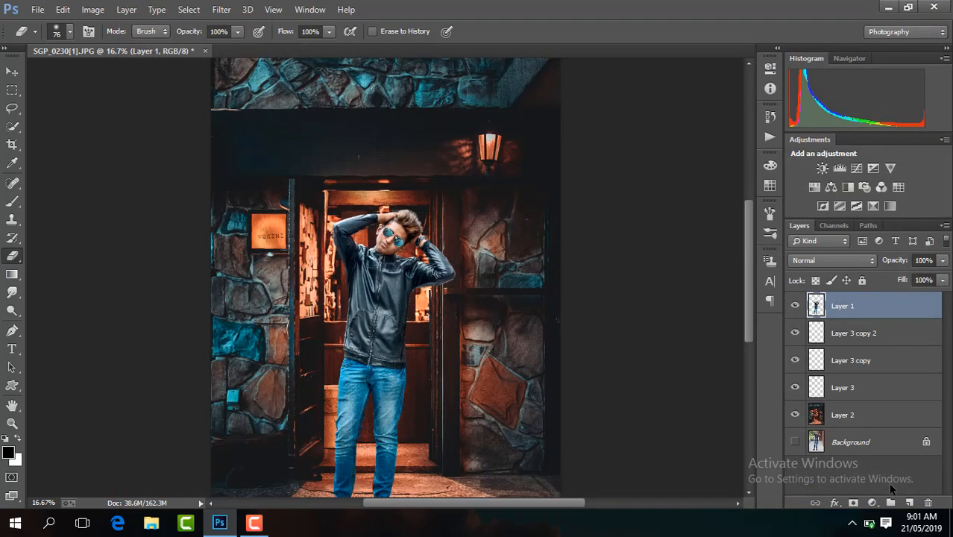
# - Check the man's shoes and the whole composite, select the doorway background on Layer 2 and switch to the Crop tool
pyautogui.moveTo(752, 318); pyautogui.dragTo(747, 374)
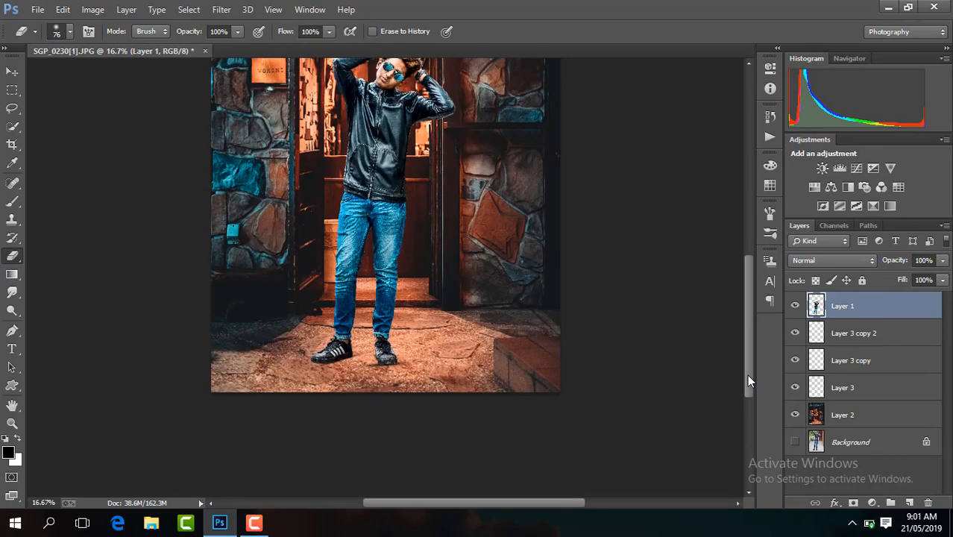
pyautogui.hotkey('ctrl', '-')
pyautogui.click(859, 415)
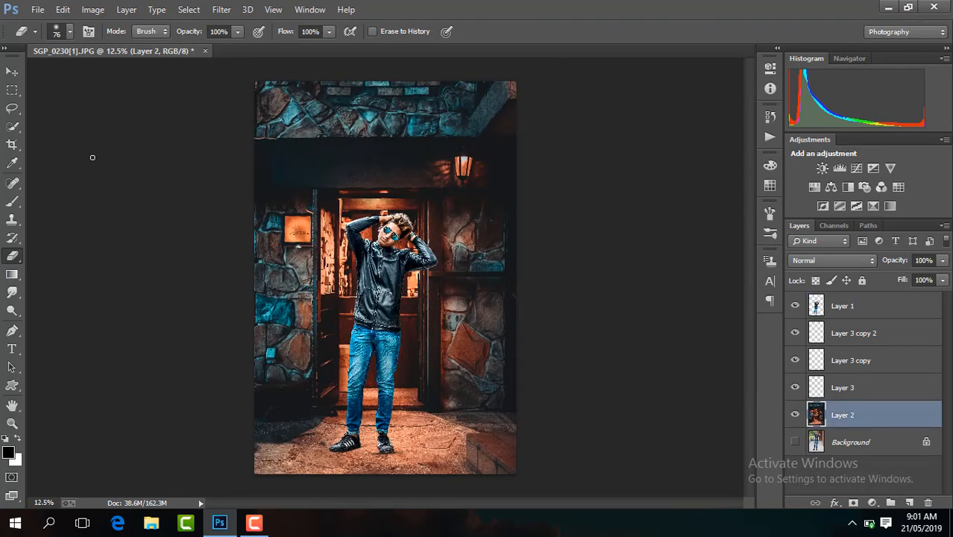
pyautogui.click(12, 145)
pyautogui.press('Escape')
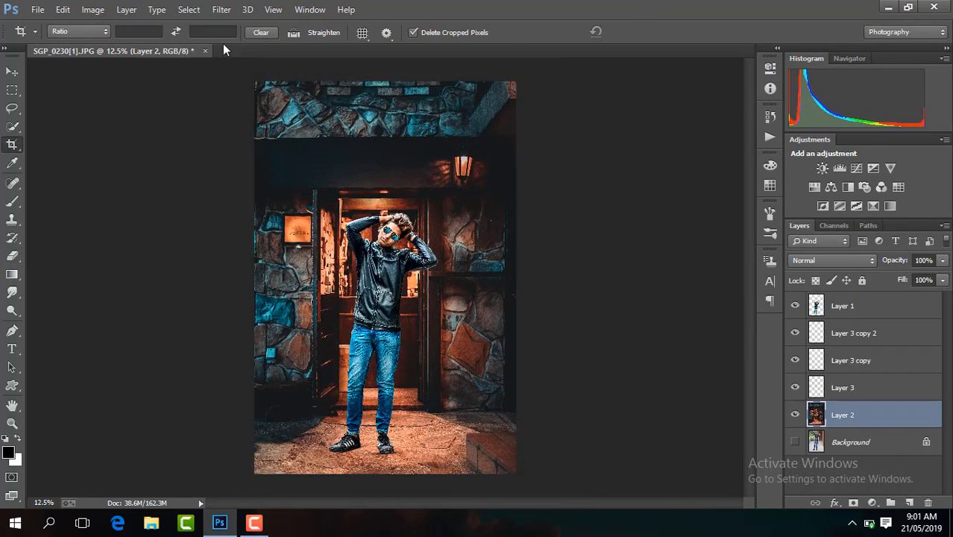
# - Raise the Contrast and lower the Blacks of the doorway background with the Camera Raw Filter
pyautogui.click(221, 9)
pyautogui.click(256, 90)
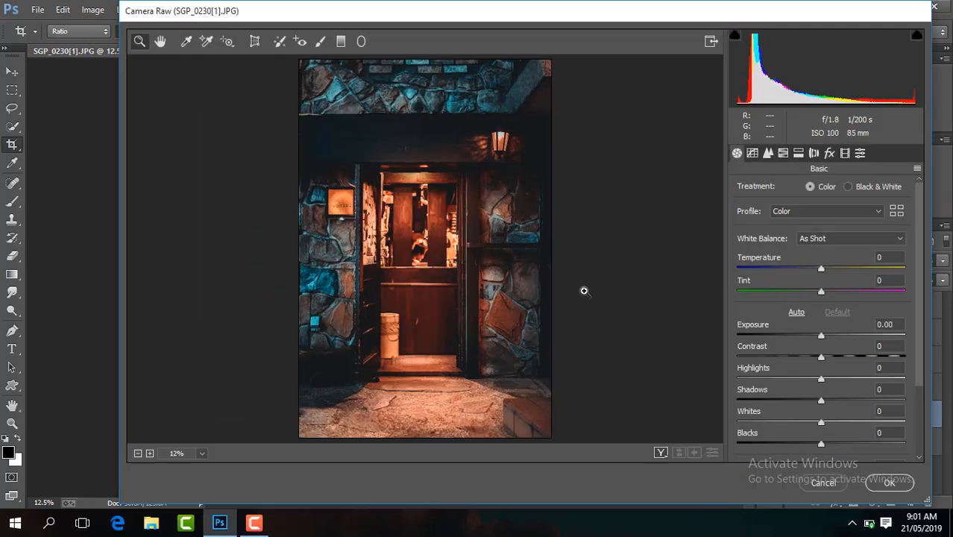
pyautogui.moveTo(821, 358); pyautogui.dragTo(834, 358)
pyautogui.moveTo(821, 444); pyautogui.dragTo(806, 444)
pyautogui.click(896, 485)
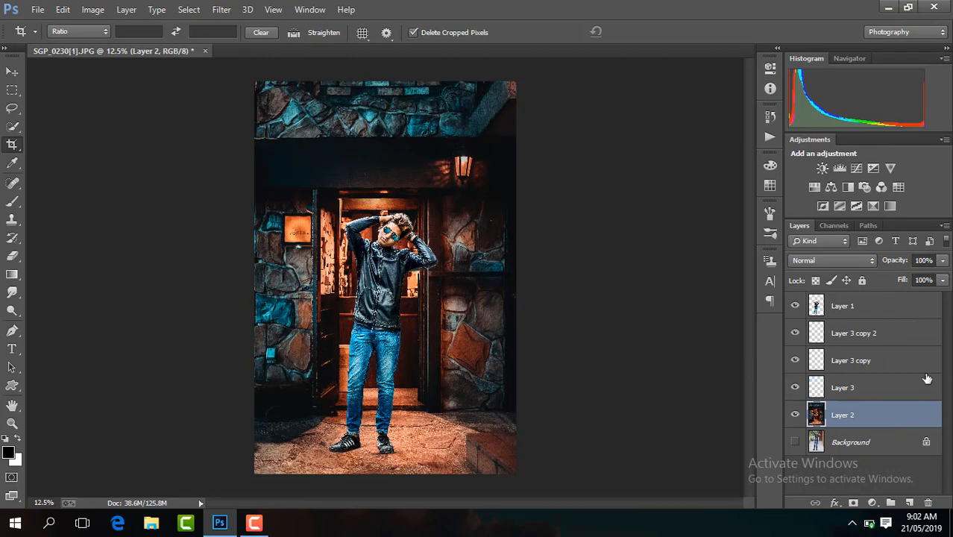
# - Add a new layer above the man on Layer 1 and clip it to his layer
pyautogui.click(864, 305)
pyautogui.click(909, 503)
pyautogui.rightClick(858, 306)
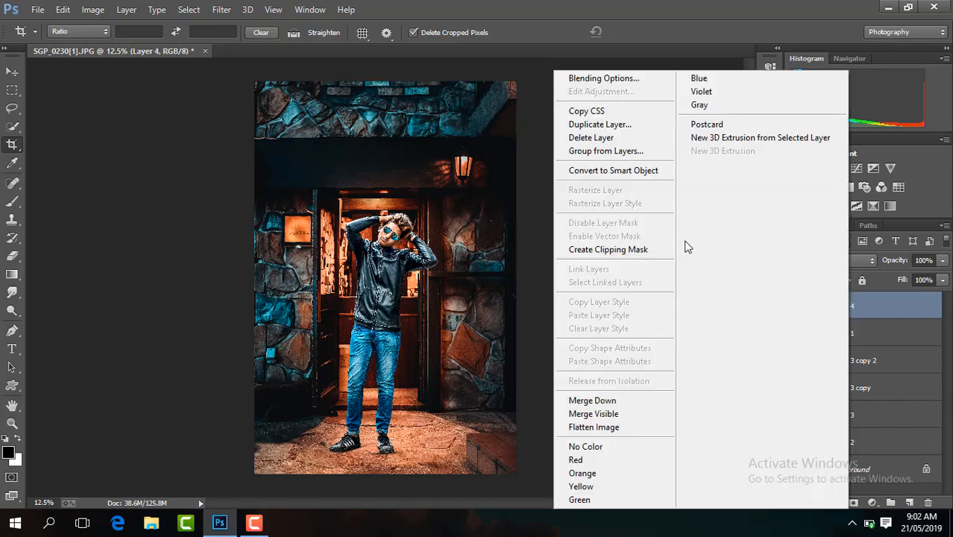
pyautogui.click(617, 249)
# - Sample an orange foreground colour from the glowing light above the doorway
pyautogui.hotkey('ctrl', '+')
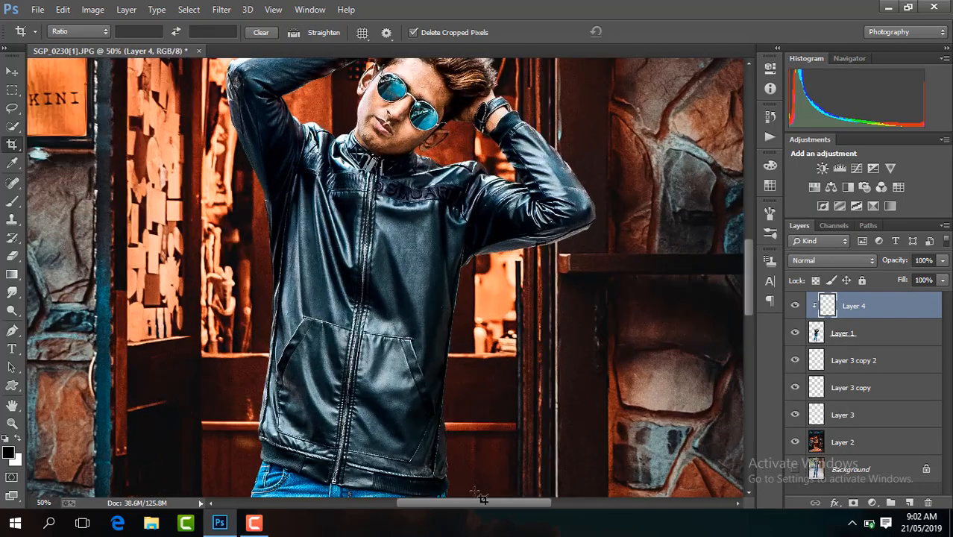
pyautogui.moveTo(495, 506); pyautogui.dragTo(472, 505)
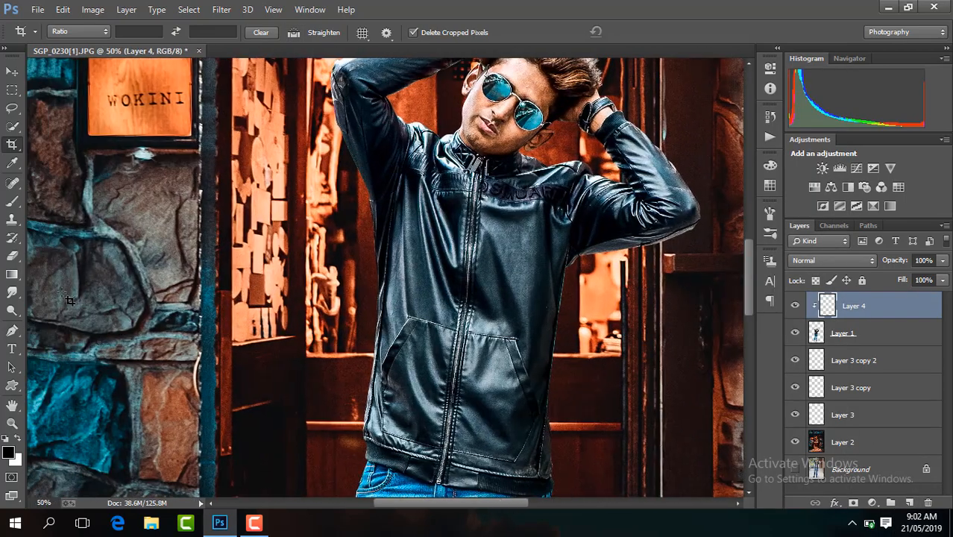
pyautogui.click(12, 163)
pyautogui.moveTo(748, 280); pyautogui.dragTo(749, 263)
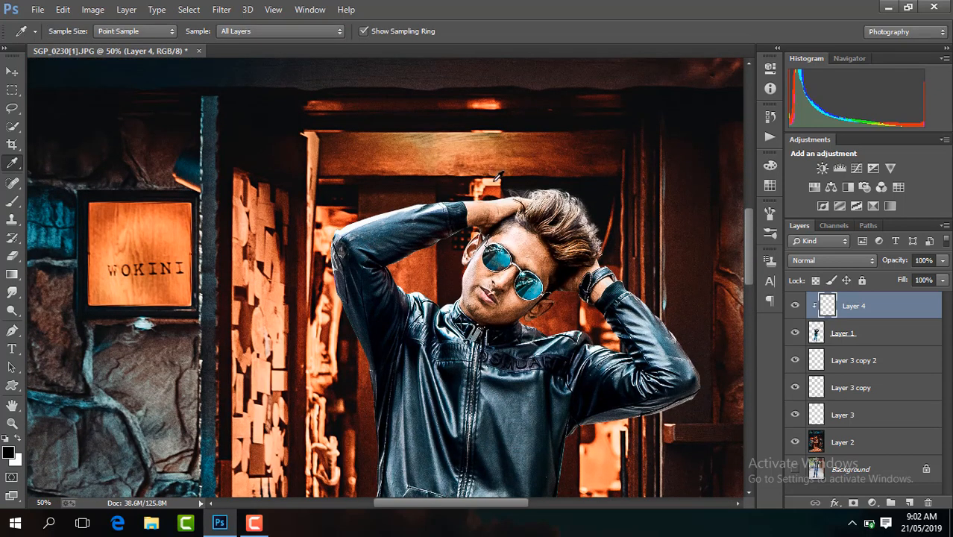
pyautogui.click(329, 232)
pyautogui.moveTo(749, 275)
pyautogui.mouseDown()
pyautogui.moveTo(749, 286)
pyautogui.moveTo(749, 273)
pyautogui.mouseUp()
pyautogui.click(494, 113)
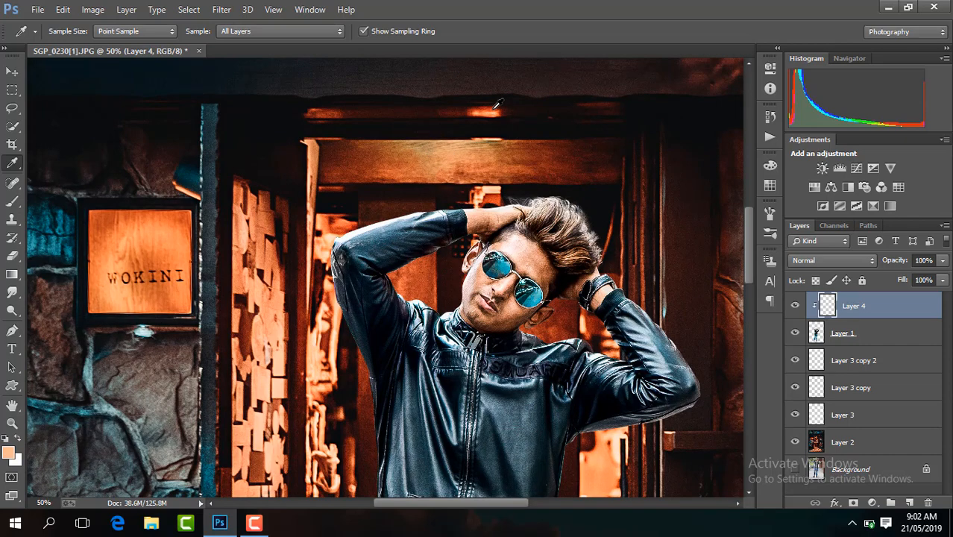
# - Try brushing the sampled orange along the outer edge of the man's raised sleeve, and undo the strokes
pyautogui.click(12, 201)
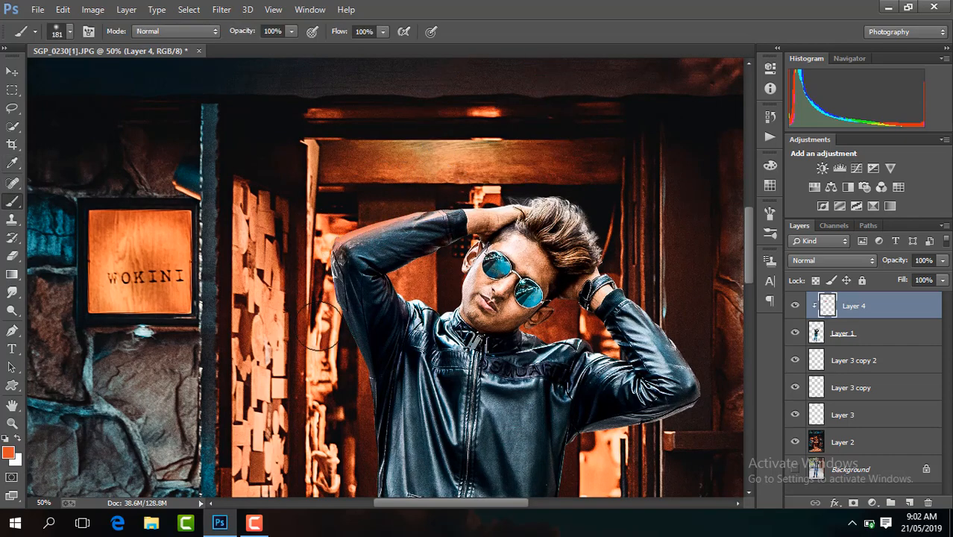
pyautogui.moveTo(324, 291)
pyautogui.mouseDown()
pyautogui.moveTo(310, 361)
pyautogui.moveTo(343, 390)
pyautogui.moveTo(336, 416)
pyautogui.mouseUp()
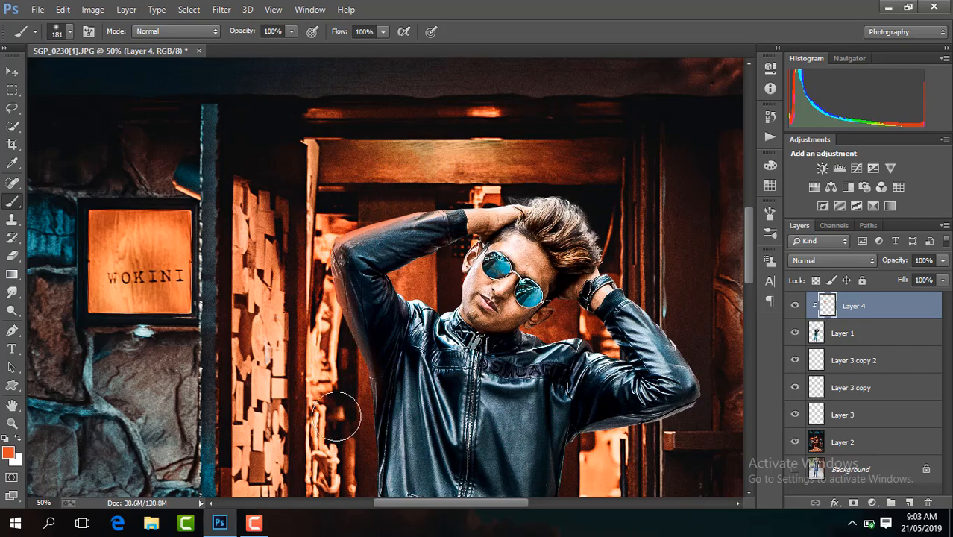
pyautogui.hotkey('ctrl', 'alt', 'z')
pyautogui.hotkey('ctrl', 'alt', 'z')
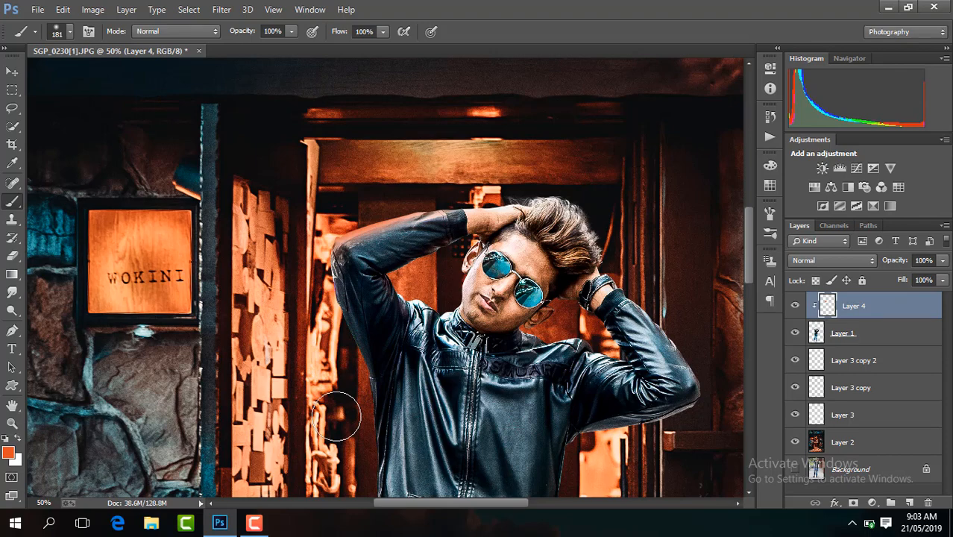
pyautogui.hotkey('ctrl', 'alt', 'z')
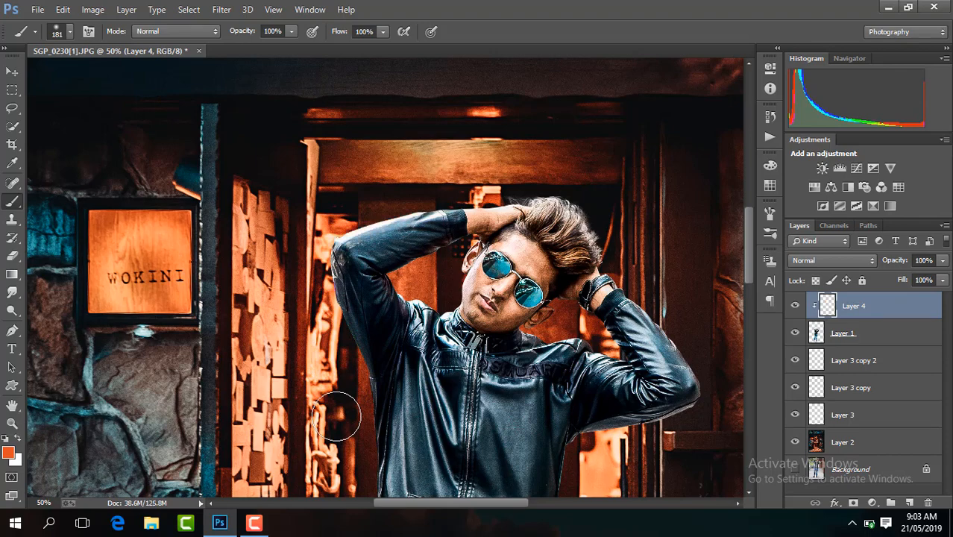
# - Set the foreground colour to pure red, ff0000
pyautogui.click(9, 452)
pyautogui.moveTo(742, 240); pyautogui.dragTo(737, 205)
pyautogui.moveTo(708, 241); pyautogui.dragTo(752, 236)
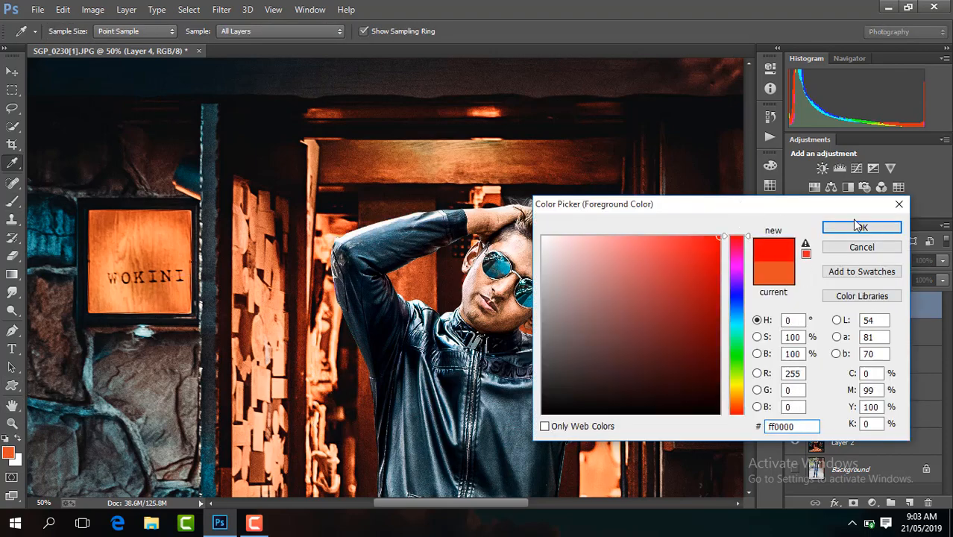
pyautogui.click(858, 223)
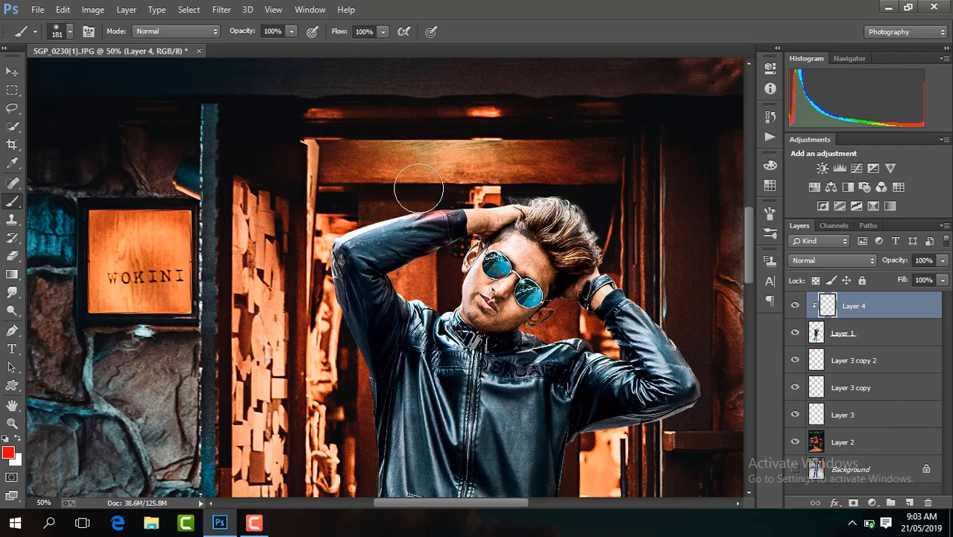
# - Paint red along the raised sleeve nearest the lit sign and adjust it to Hue +13 and Saturation +29
pyautogui.moveTo(437, 195)
pyautogui.mouseDown()
pyautogui.moveTo(342, 206)
pyautogui.moveTo(416, 184)
pyautogui.moveTo(312, 232)
pyautogui.moveTo(320, 281)
pyautogui.mouseUp()
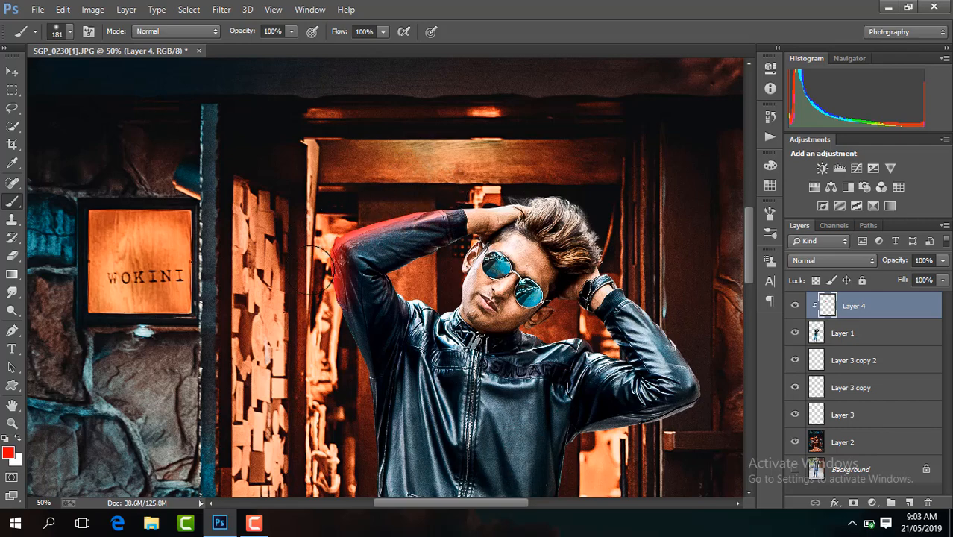
pyautogui.click(93, 9)
pyautogui.moveTo(123, 46)
pyautogui.click(294, 119)
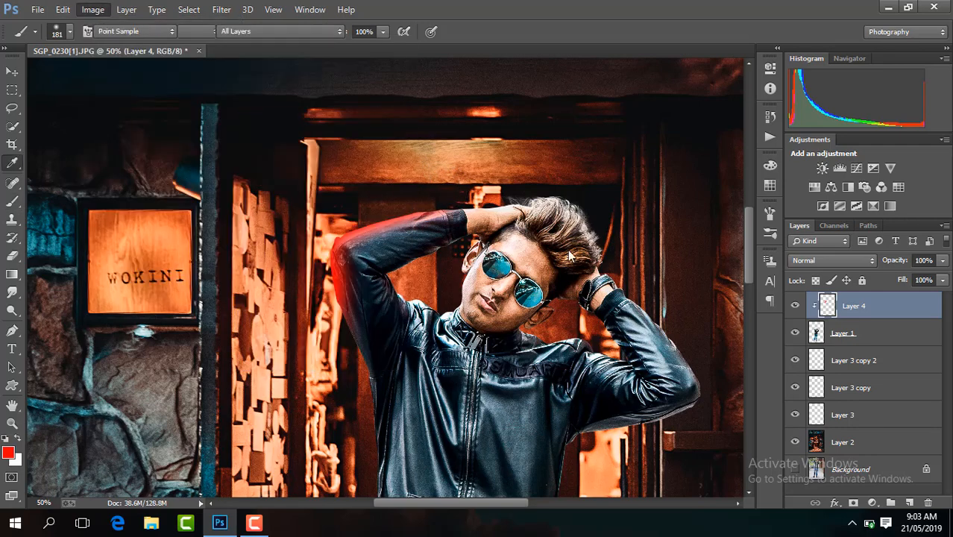
pyautogui.moveTo(654, 252); pyautogui.dragTo(667, 254)
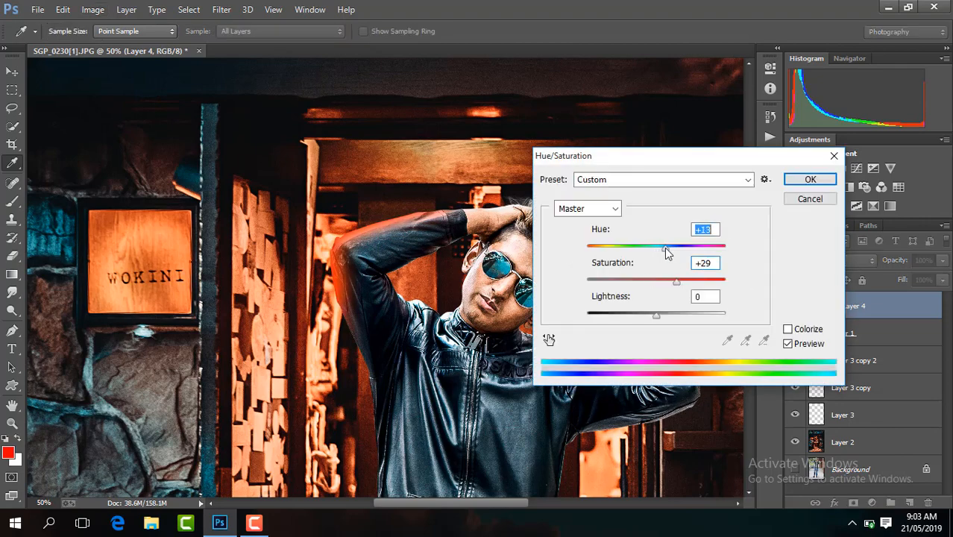
pyautogui.click(807, 181)
# - Extend the red brush strokes over the raised hand and down the jacket's side edge nearest the sign
pyautogui.press('b')
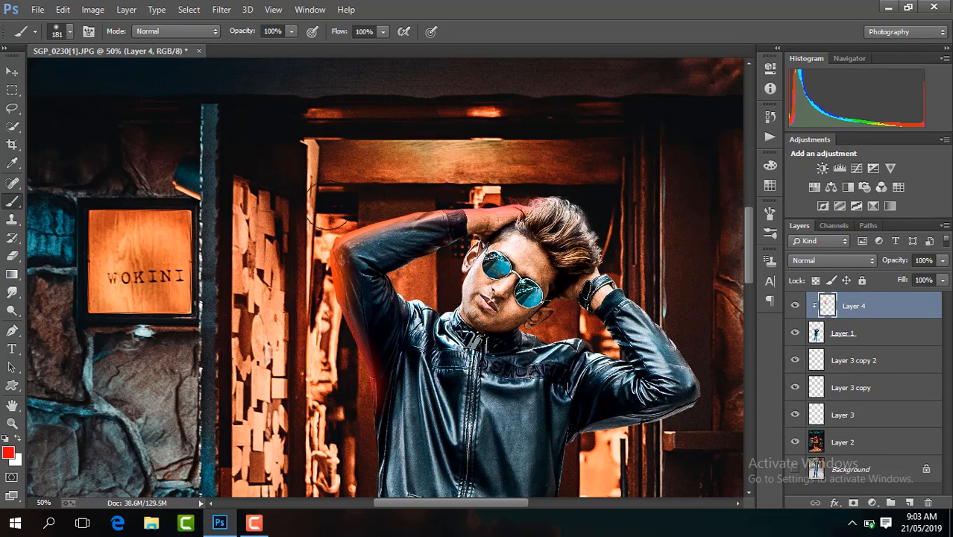
pyautogui.moveTo(748, 237); pyautogui.dragTo(747, 276)
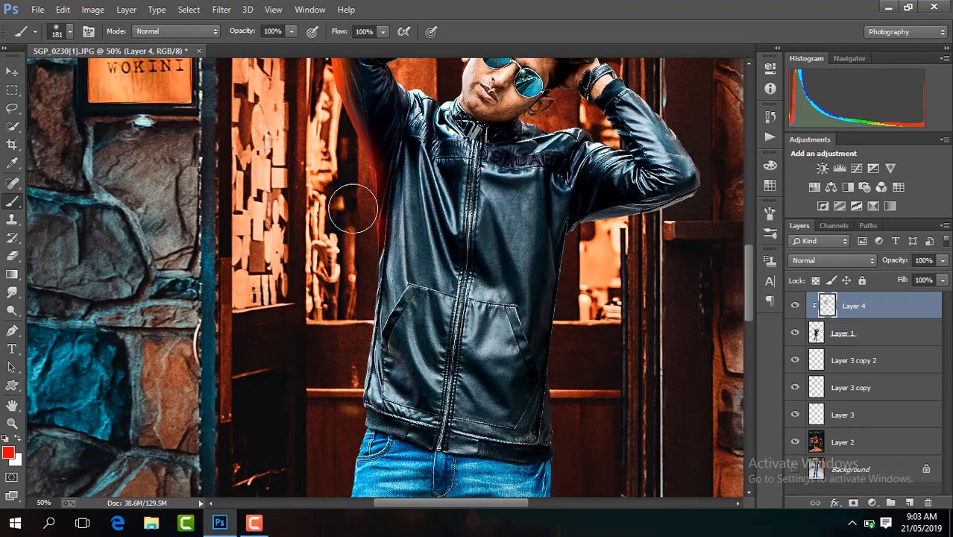
pyautogui.moveTo(353, 208); pyautogui.dragTo(343, 306)
pyautogui.moveTo(364, 249); pyautogui.dragTo(336, 376)
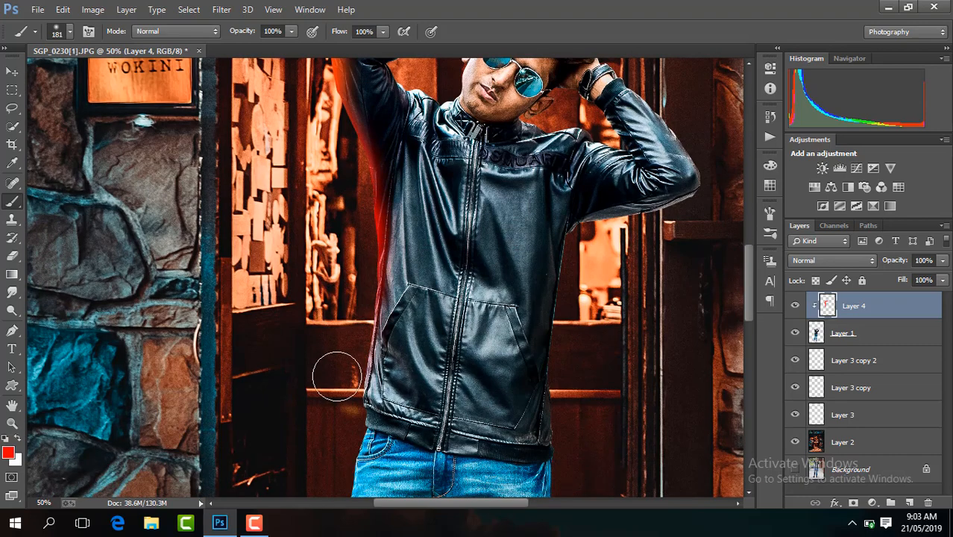
pyautogui.hotkey('ctrl', '-')
pyautogui.hotkey('ctrl', '-')
pyautogui.hotkey('ctrl', '-')
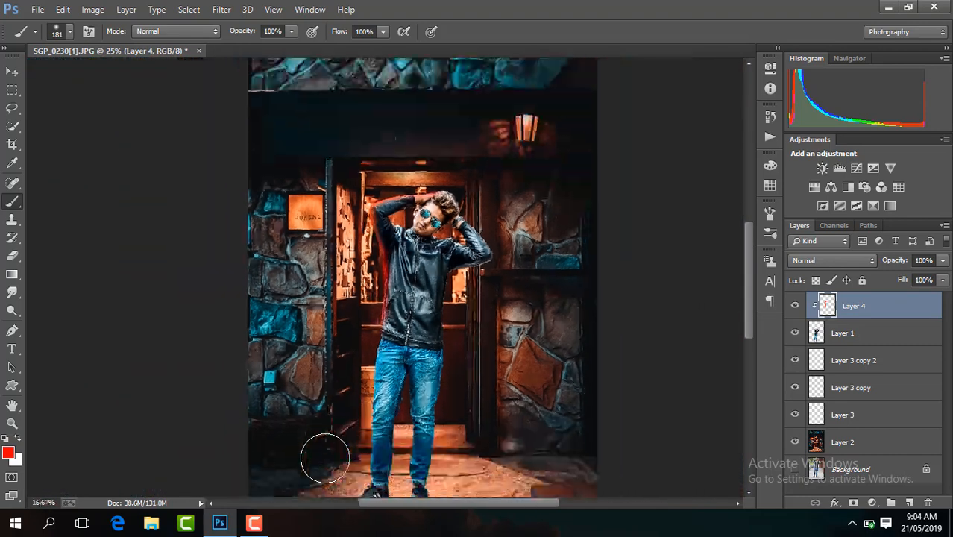
pyautogui.click(254, 522)
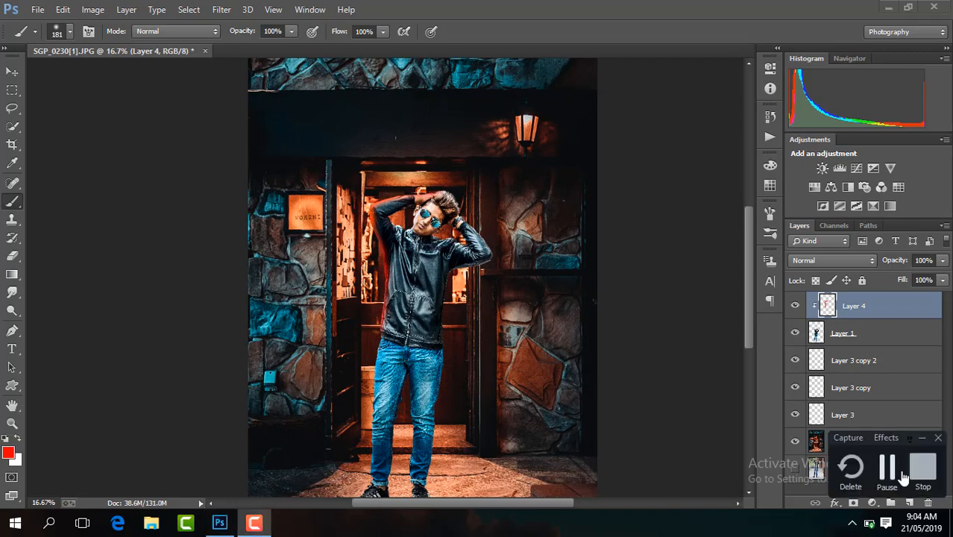
pyautogui.click(894, 473)
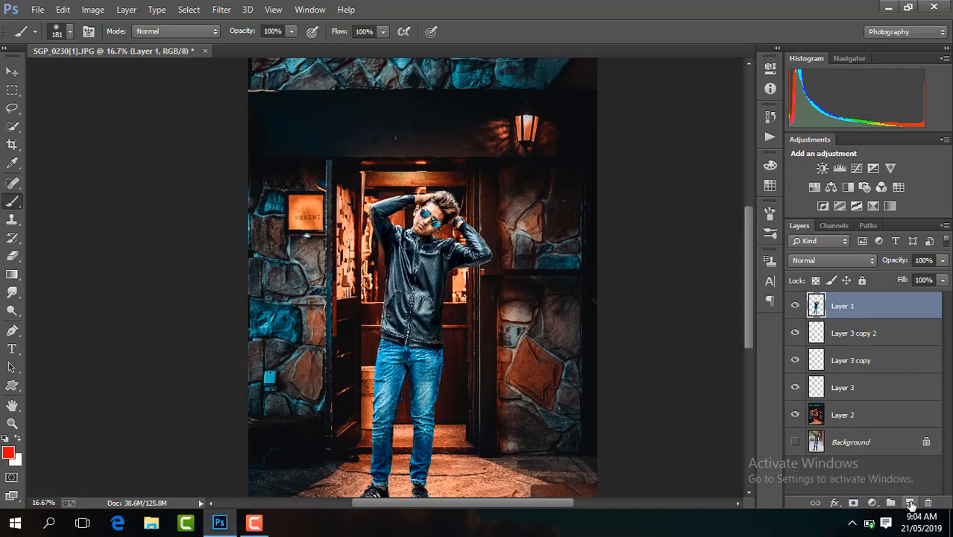
# - Create a fresh layer above Layer 1 and clip it to the cut-out man
pyautogui.click(910, 503)
pyautogui.rightClick(844, 305)
pyautogui.click(619, 250)
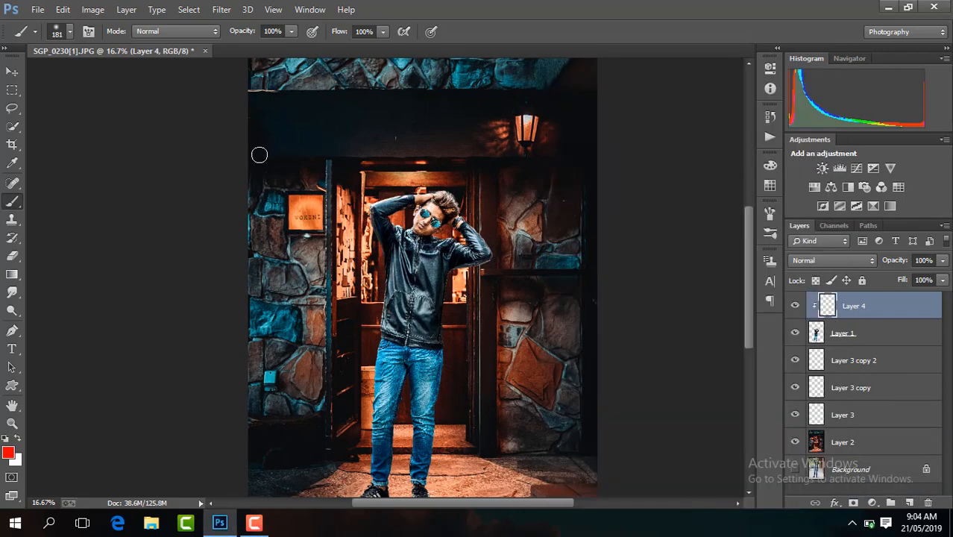
# - Brush red light along the outer edge of the raised sleeve nearest the WOKINI sign
pyautogui.hotkey('ctrl', '+')
pyautogui.hotkey('ctrl', '+')
pyautogui.hotkey('ctrl', '+')
pyautogui.hotkey('ctrl', '+')
pyautogui.moveTo(748, 273); pyautogui.dragTo(745, 235)
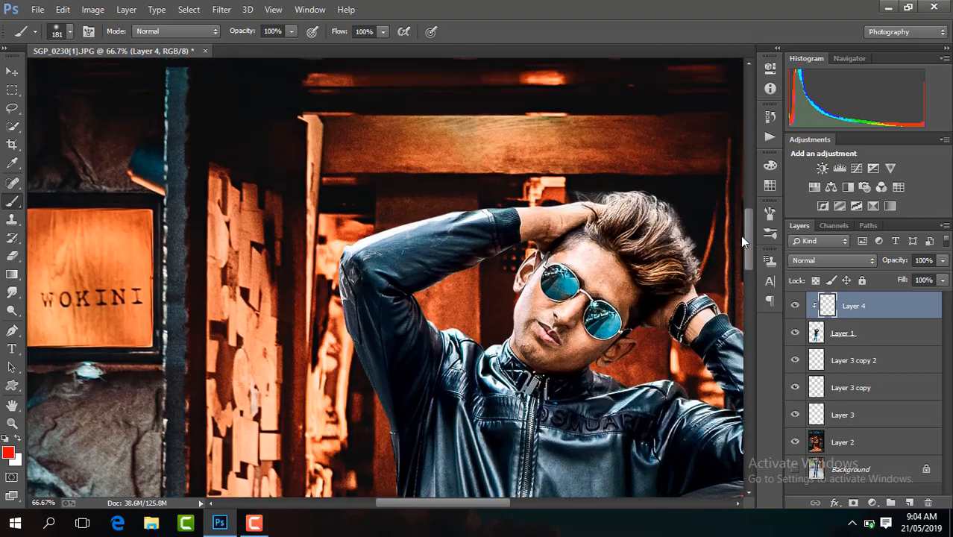
pyautogui.moveTo(488, 183)
pyautogui.mouseDown()
pyautogui.moveTo(426, 182)
pyautogui.moveTo(457, 177)
pyautogui.moveTo(332, 239)
pyautogui.moveTo(337, 295)
pyautogui.mouseUp()
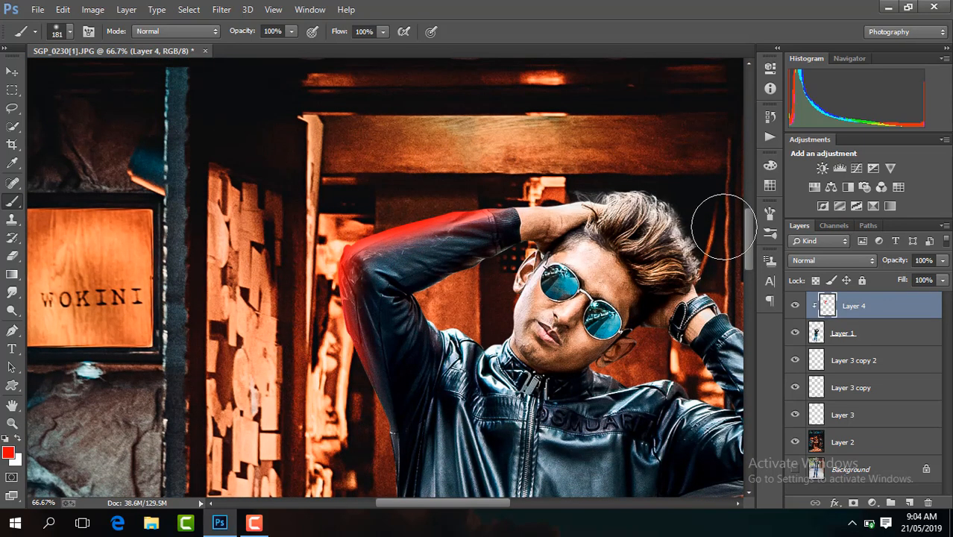
# - Continue the red edge light from the upper arm down the side of the jacket to its hem
pyautogui.moveTo(748, 245); pyautogui.dragTo(748, 263)
pyautogui.moveTo(345, 311)
pyautogui.mouseDown()
pyautogui.moveTo(367, 372)
pyautogui.moveTo(367, 362)
pyautogui.moveTo(359, 471)
pyautogui.mouseUp()
pyautogui.moveTo(751, 263); pyautogui.dragTo(751, 291)
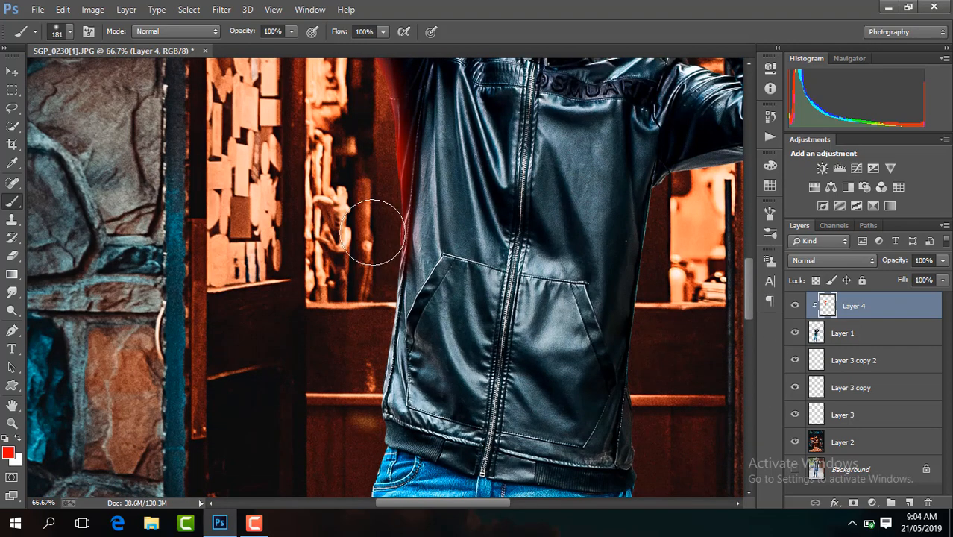
pyautogui.moveTo(357, 355); pyautogui.dragTo(342, 460)
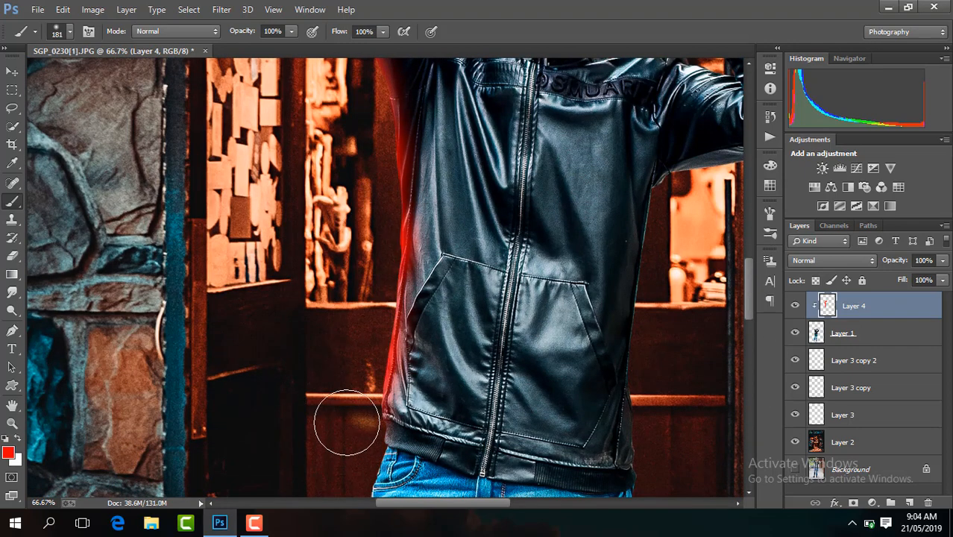
# - Shift the painted red edge light towards orange with Hue/Saturation, using Hue +13 and Saturation +12
pyautogui.click(93, 12)
pyautogui.moveTo(140, 43)
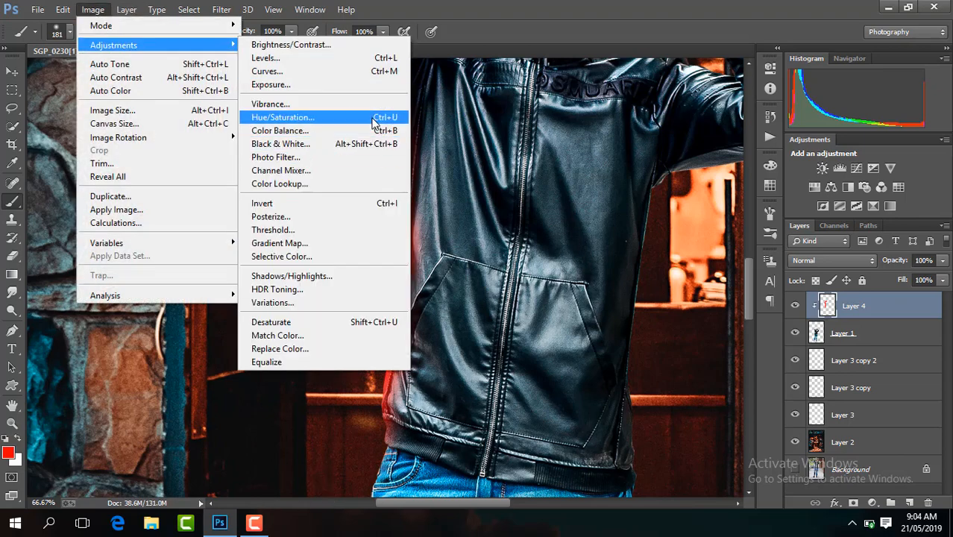
pyautogui.click(377, 122)
pyautogui.moveTo(658, 253); pyautogui.dragTo(664, 246)
pyautogui.moveTo(656, 282); pyautogui.dragTo(666, 254)
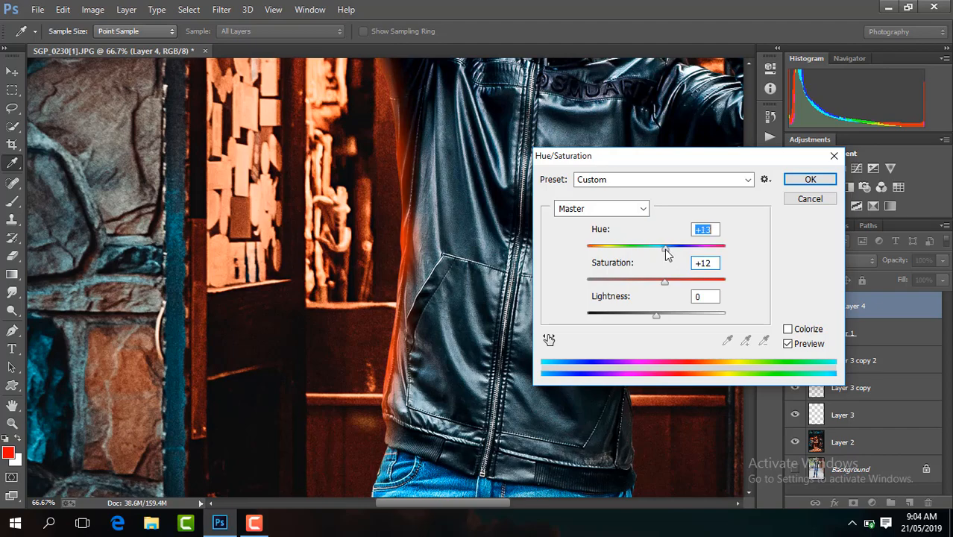
pyautogui.click(811, 180)
pyautogui.hotkey('ctrl', '-')
pyautogui.hotkey('ctrl', '-')
pyautogui.hotkey('ctrl', '-')
pyautogui.hotkey('ctrl', '-')
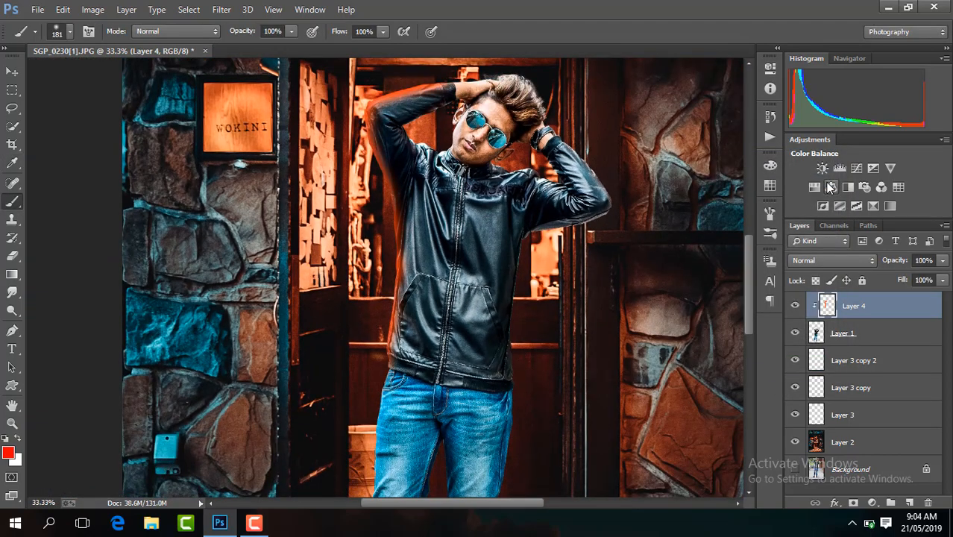
pyautogui.hotkey('ctrl', '-')
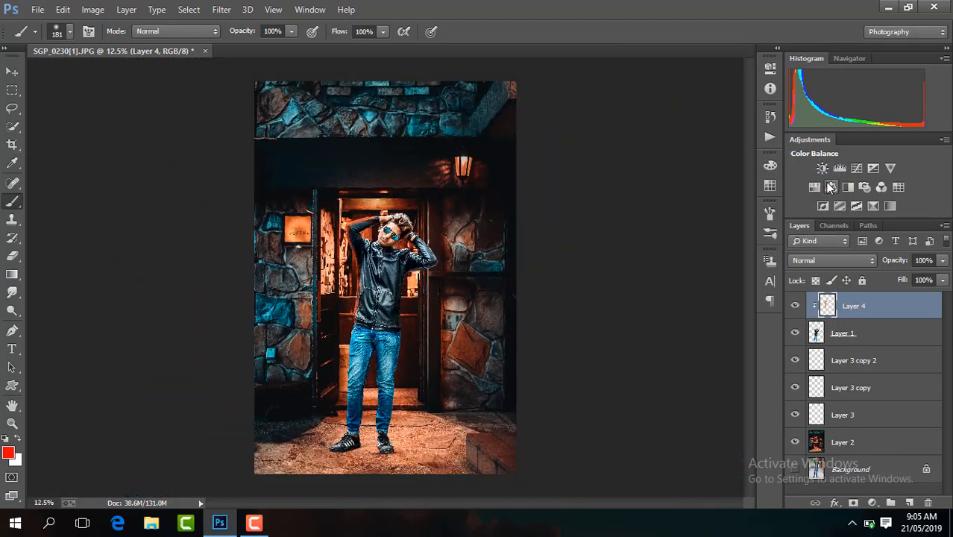
# - Paint soft red light on the hair edge and the raised wrist on the man's side facing the stone wall
pyautogui.hotkey('ctrl', '+')
pyautogui.hotkey('ctrl', '+')
pyautogui.hotkey('ctrl', '+')
pyautogui.hotkey('ctrl', '+')
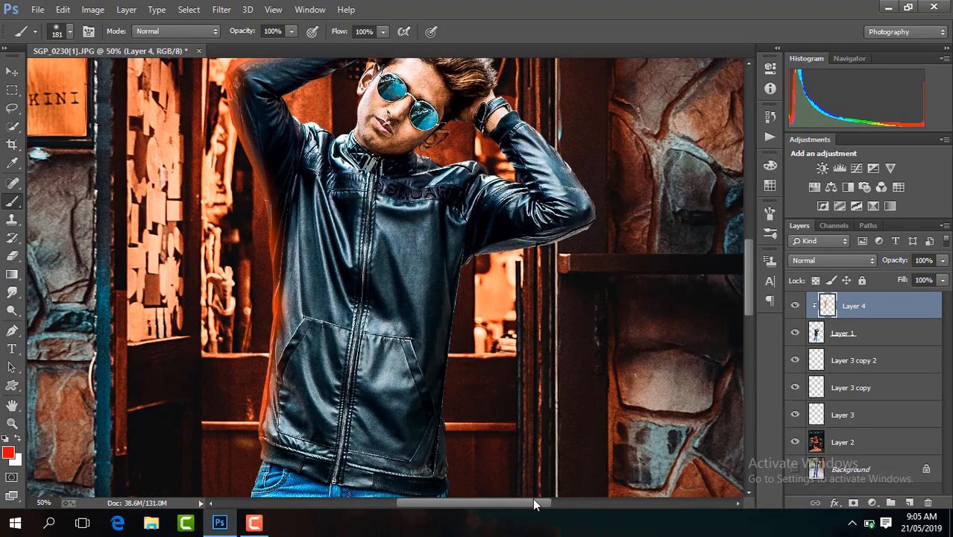
pyautogui.moveTo(533, 503); pyautogui.dragTo(564, 500)
pyautogui.moveTo(751, 284); pyautogui.dragTo(749, 242)
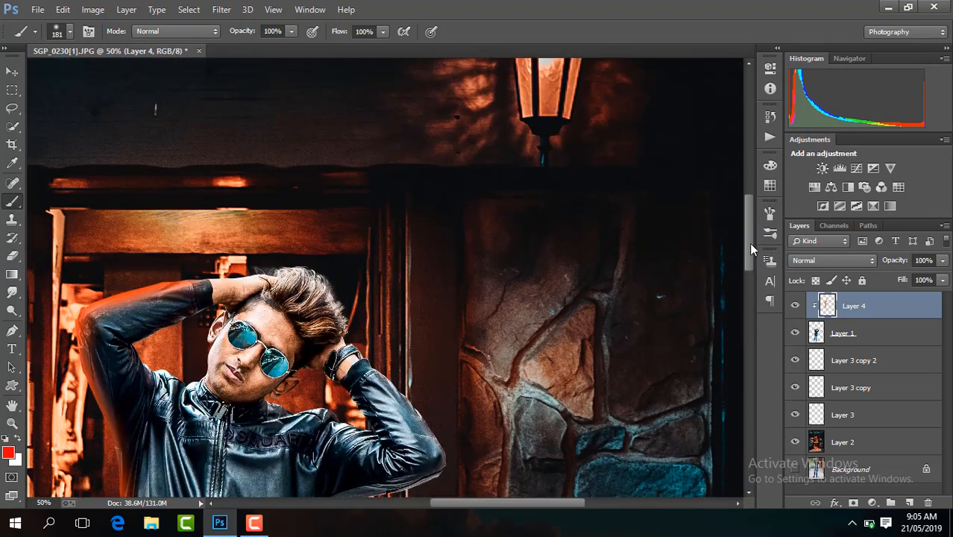
pyautogui.hotkey('ctrl', '+')
pyautogui.hotkey('ctrl', '+')
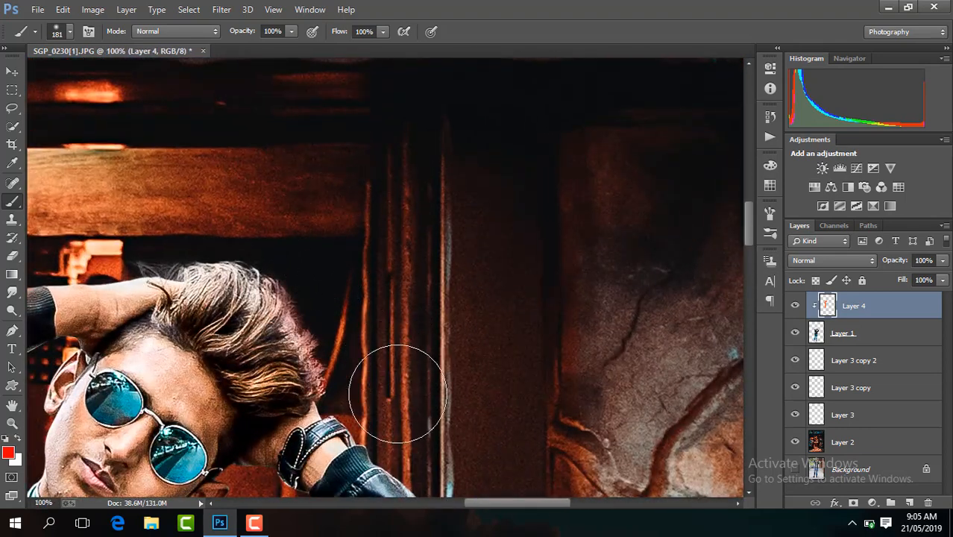
pyautogui.moveTo(750, 224); pyautogui.dragTo(751, 254)
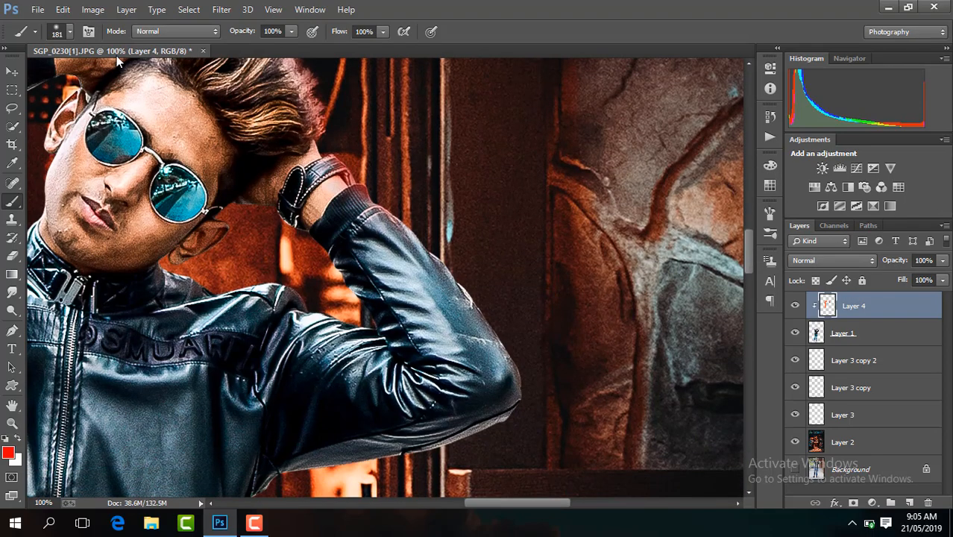
# - Dab red light on the jacket shoulder and under the raised wrist with a soft 114 px brush
pyautogui.click(71, 33)
pyautogui.click(118, 77)
pyautogui.click(293, 266)
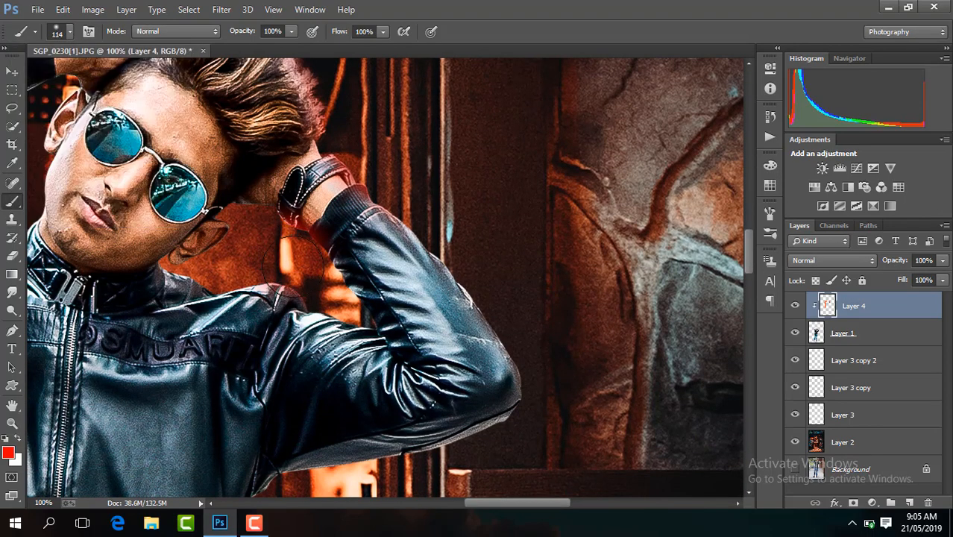
# - Paint red light on the ear, the top of the shoulder and the inner edge of the raised sleeve with a soft 82 px brush
pyautogui.click(70, 34)
pyautogui.click(108, 76)
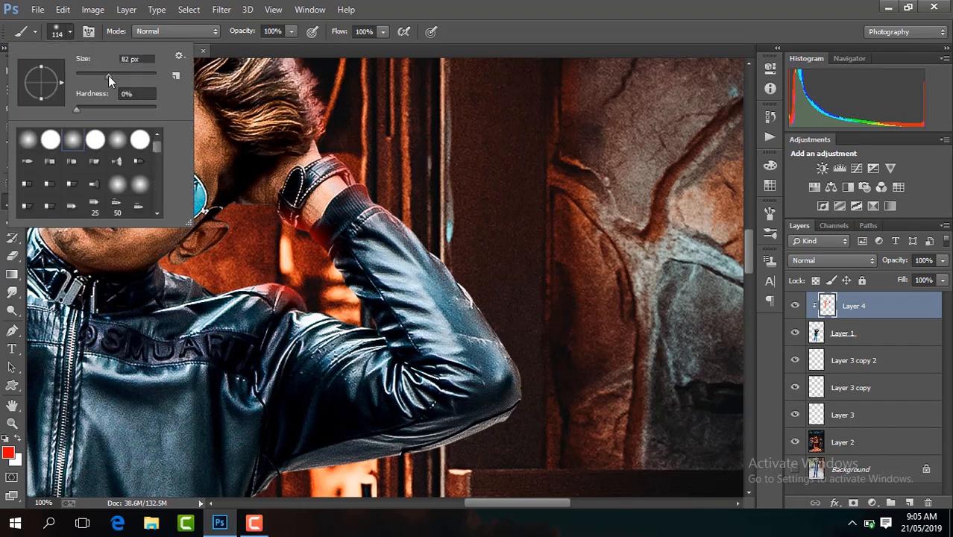
pyautogui.click(249, 237)
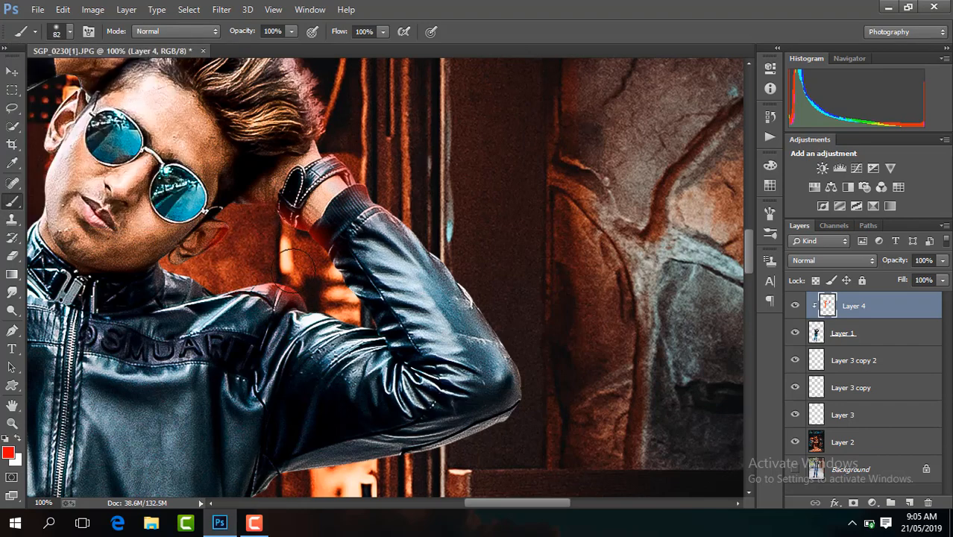
pyautogui.moveTo(288, 270); pyautogui.dragTo(237, 274)
pyautogui.moveTo(344, 282); pyautogui.dragTo(326, 310)
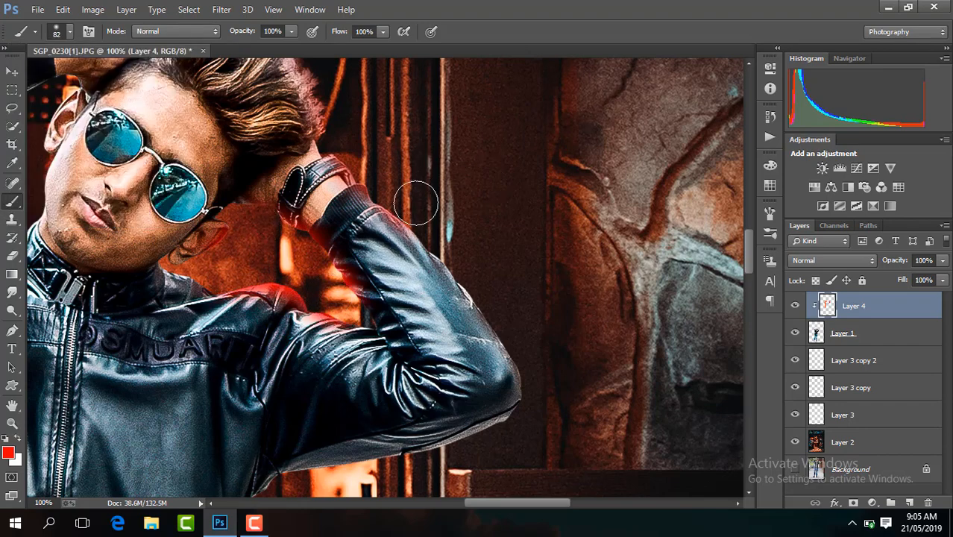
pyautogui.hotkey('ctrl', '-')
pyautogui.hotkey('ctrl', '-')
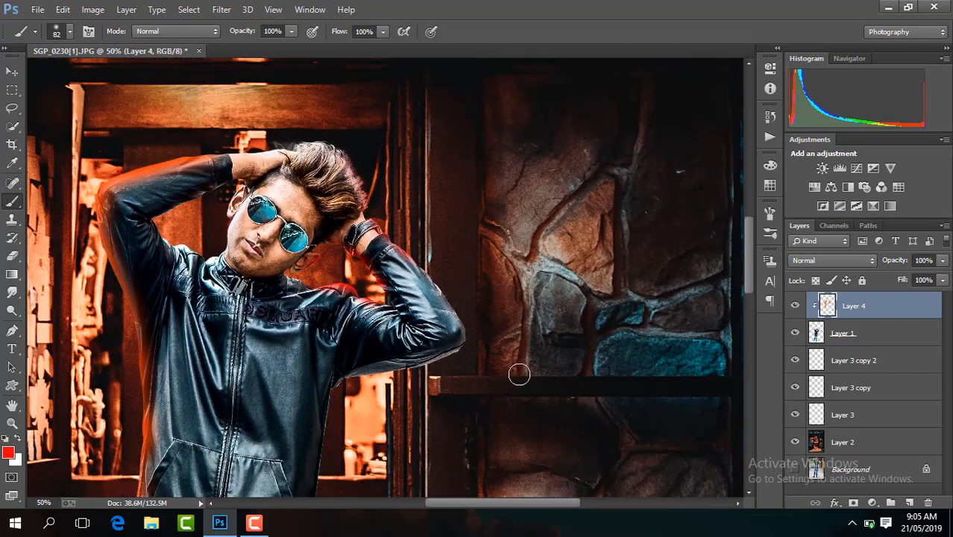
# - Brush red edge light from the armpit down the jacket's side facing the stone wall to the hem
pyautogui.hotkey('ctrl', '+')
pyautogui.hotkey('ctrl', '+')
pyautogui.scroll(-5, 746, 261)
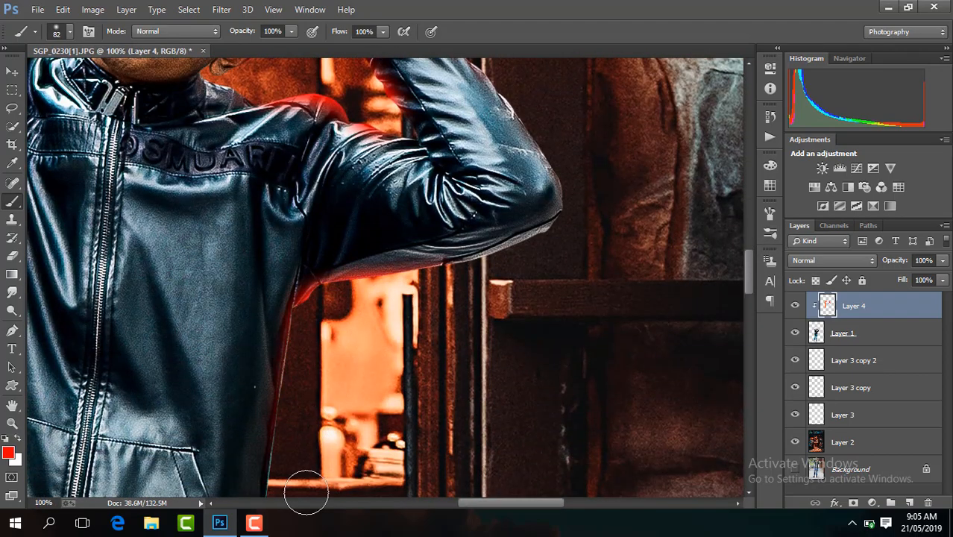
pyautogui.hotkey('ctrl', '-')
pyautogui.hotkey('ctrl', '-')
pyautogui.scroll(-4, 751, 291)
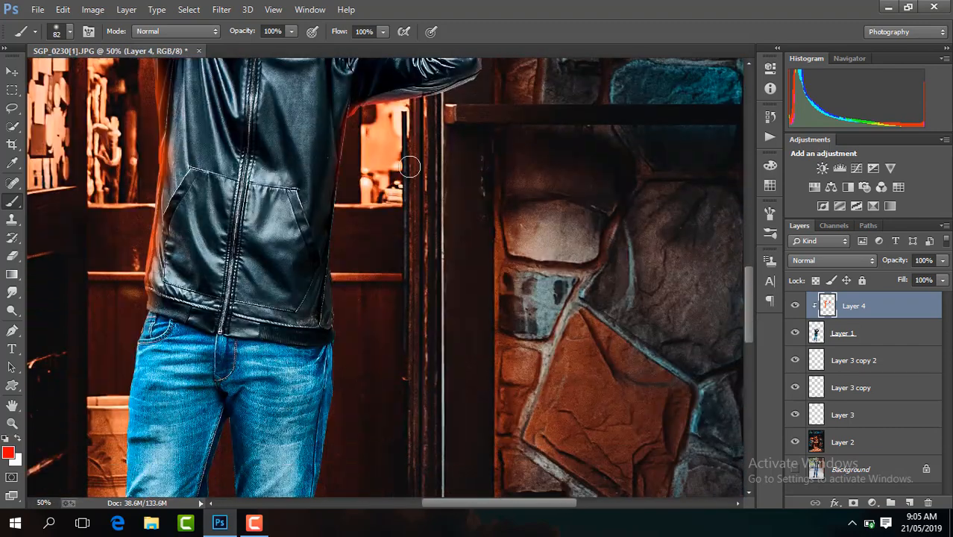
pyautogui.moveTo(349, 181); pyautogui.dragTo(342, 301)
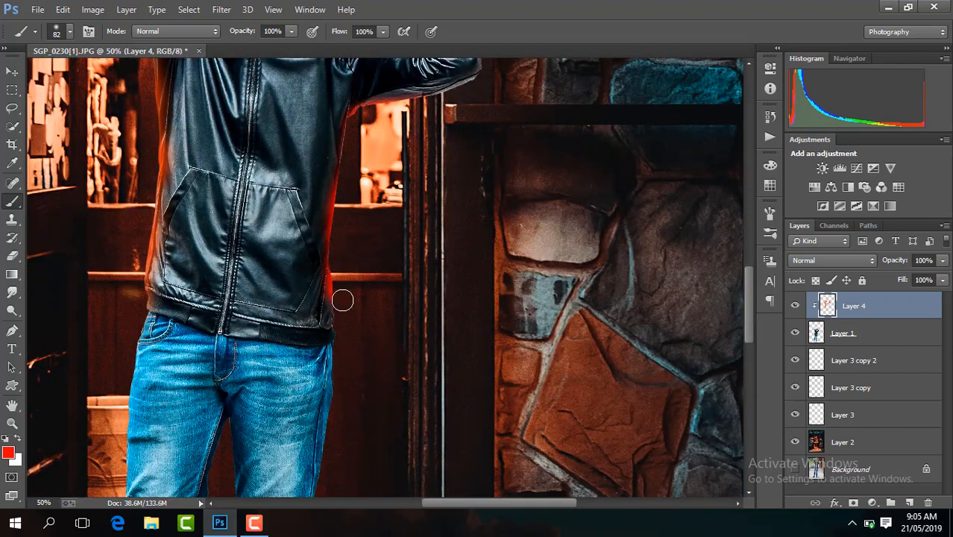
# - Lower the opacity of the painted light layer, Layer 4, to 83%
pyautogui.click(944, 261)
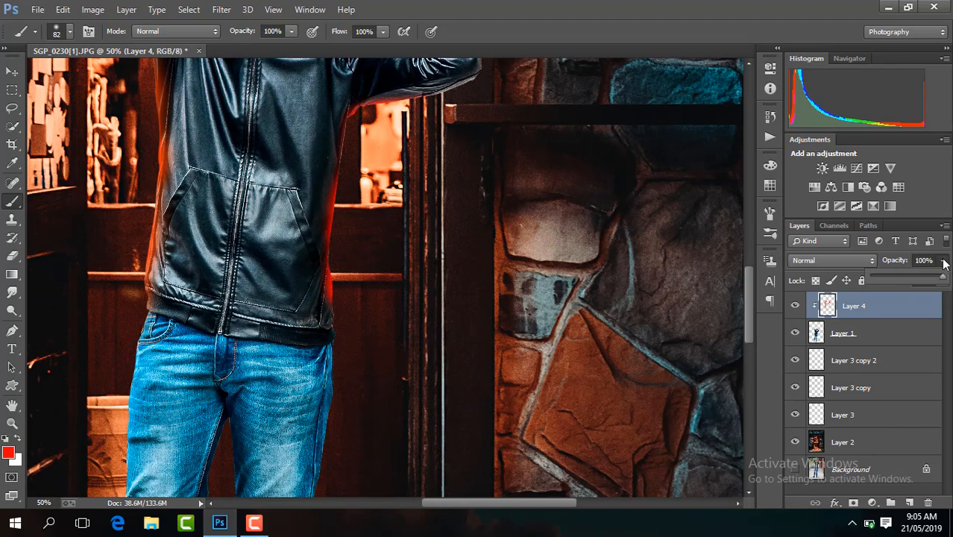
pyautogui.press('Return')
pyautogui.hotkey('ctrl', '-')
pyautogui.hotkey('ctrl', '-')
pyautogui.hotkey('ctrl', '-')
pyautogui.hotkey('ctrl', '-')
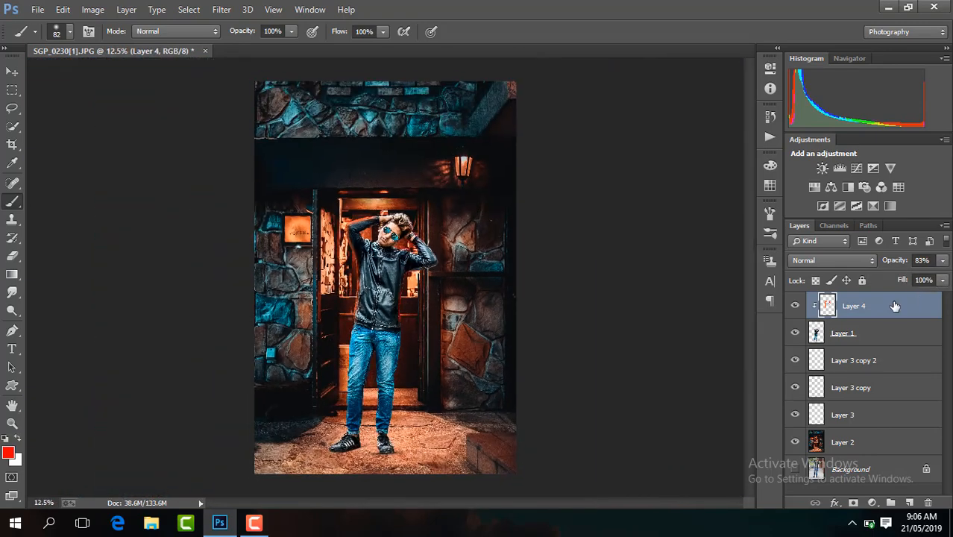
# - Darken the lower ground on a new top layer with a black-to-transparent linear gradient at 80% opacity, starting from the image's bottom edge
pyautogui.click(909, 504)
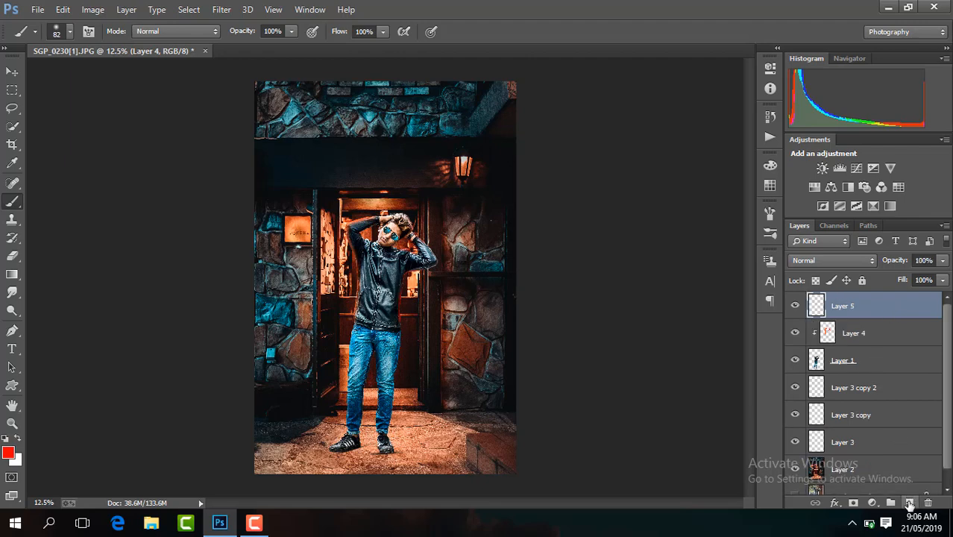
pyautogui.click(13, 291)
pyautogui.click(12, 274)
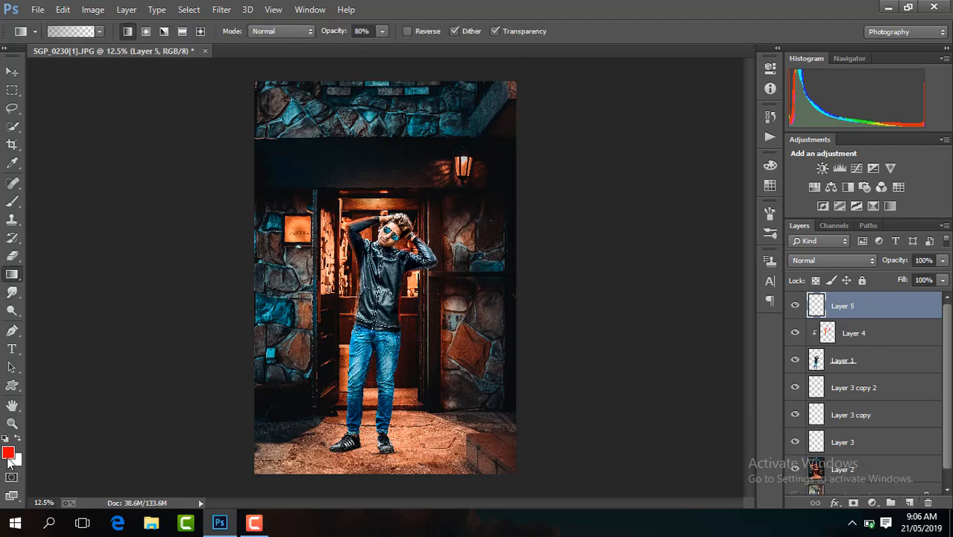
pyautogui.click(8, 453)
pyautogui.click(627, 413)
pyautogui.press('Return')
pyautogui.hotkey('ctrl', '+')
pyautogui.hotkey('ctrl', '+')
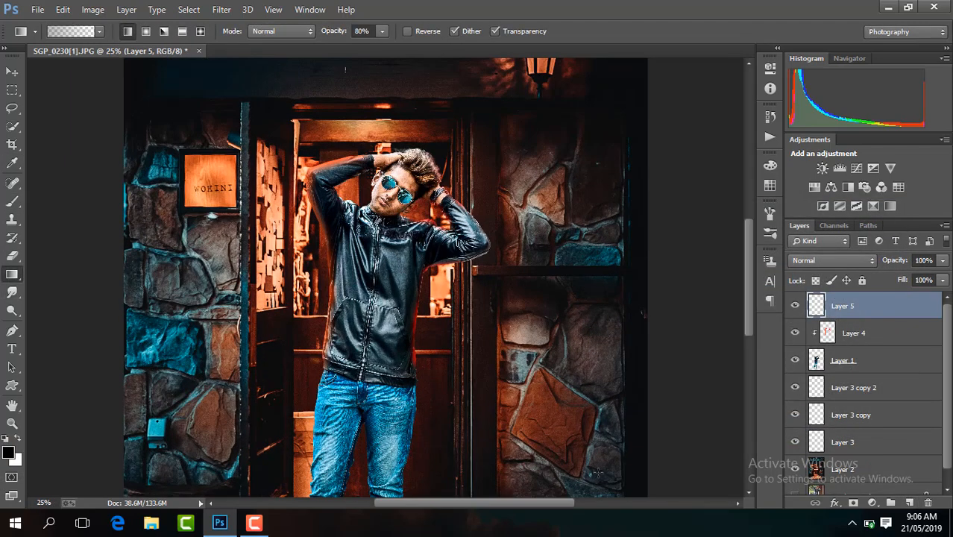
pyautogui.moveTo(749, 317); pyautogui.dragTo(741, 385)
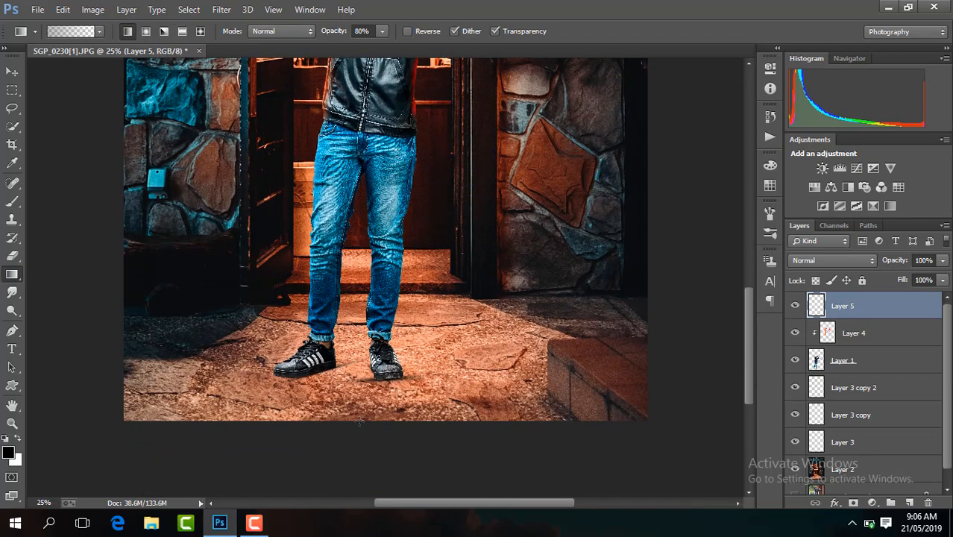
pyautogui.hotkey('ctrl', '-')
pyautogui.hotkey('ctrl', '-')
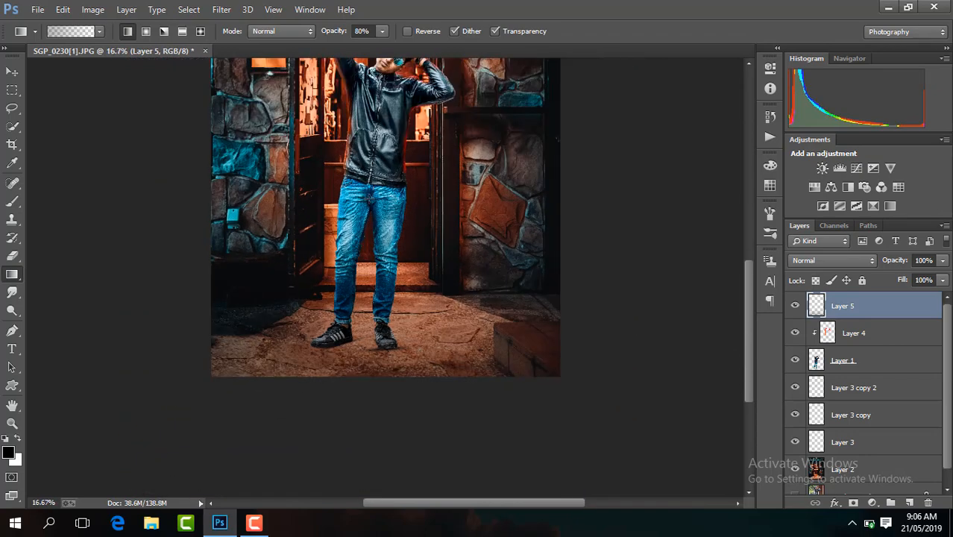
pyautogui.click(862, 362)
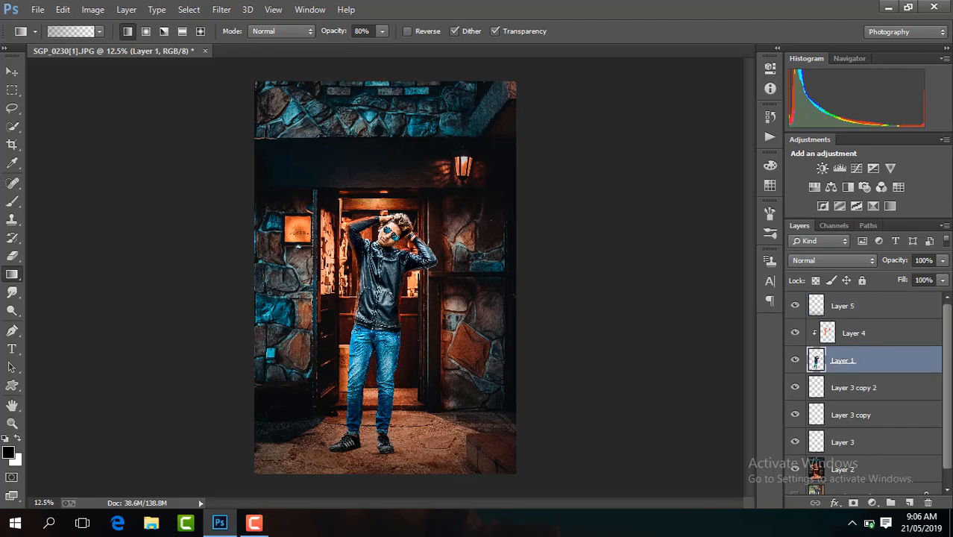
pyautogui.click(218, 9)
pyautogui.click(261, 96)
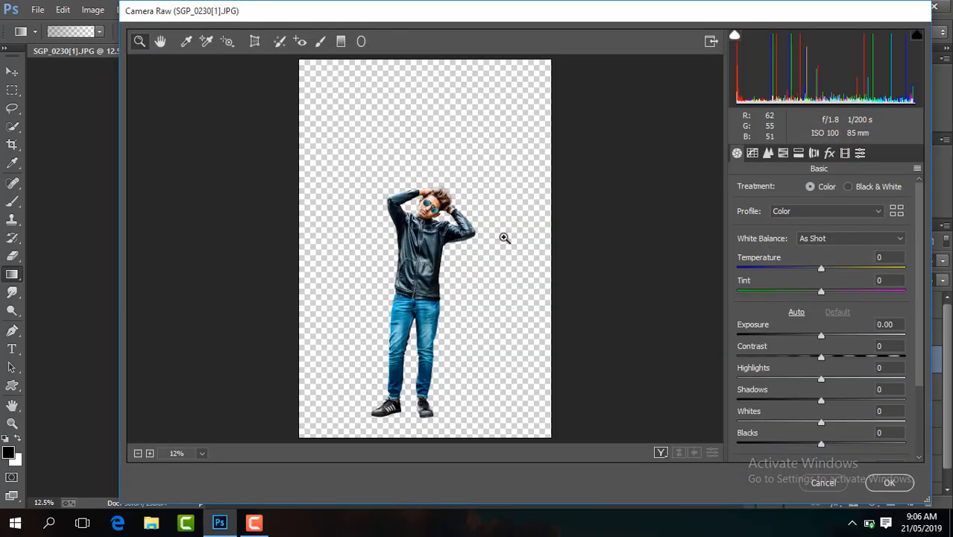
pyautogui.click(834, 484)
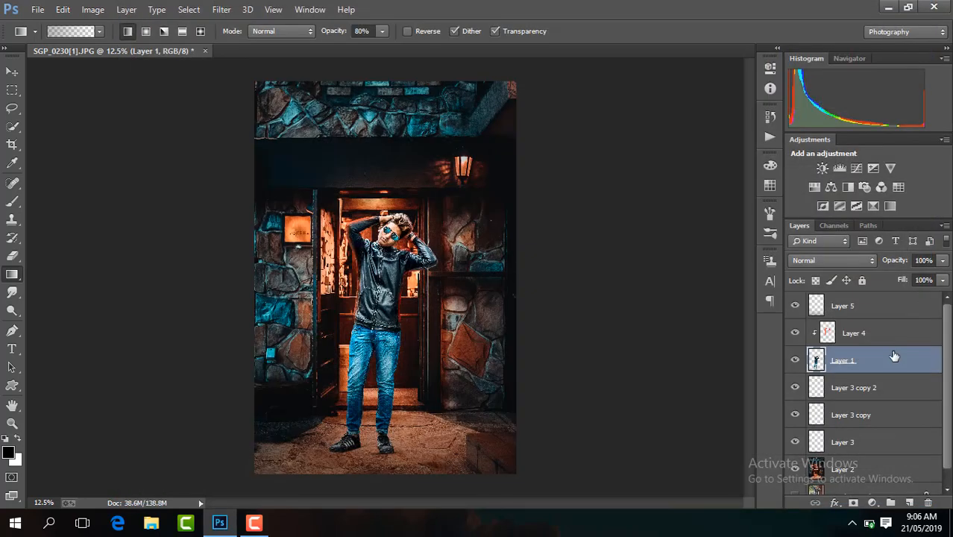
# - Duplicate the man's layer, Layer 1, and darken the copy in Camera Raw with Exposure -1.15 and Contrast +4
pyautogui.hotkey('ctrl', 'j')
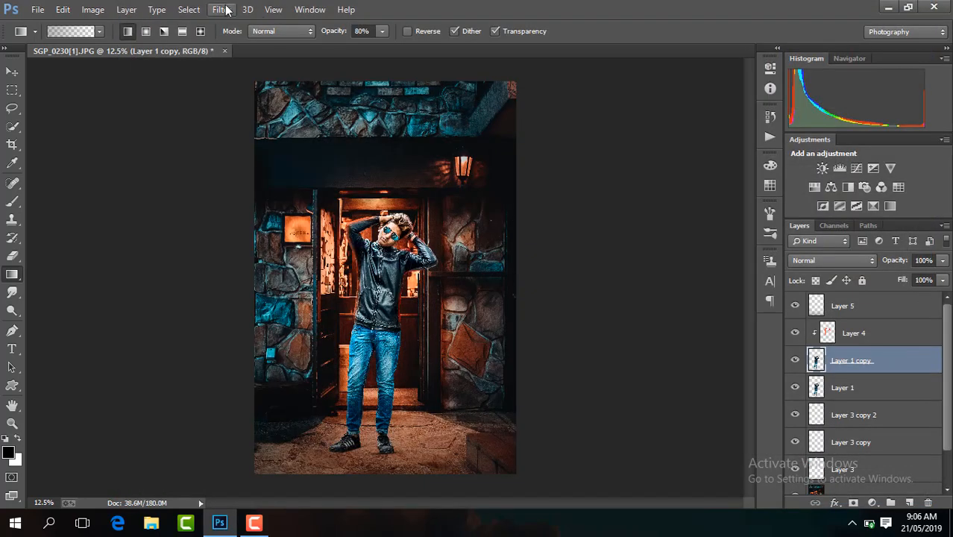
pyautogui.click(226, 9)
pyautogui.click(289, 90)
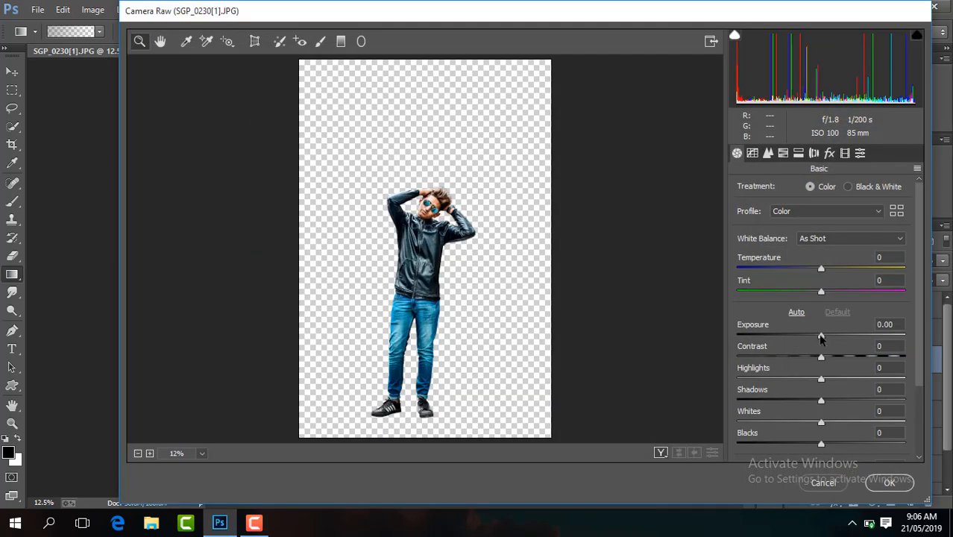
pyautogui.moveTo(820, 337); pyautogui.dragTo(800, 333)
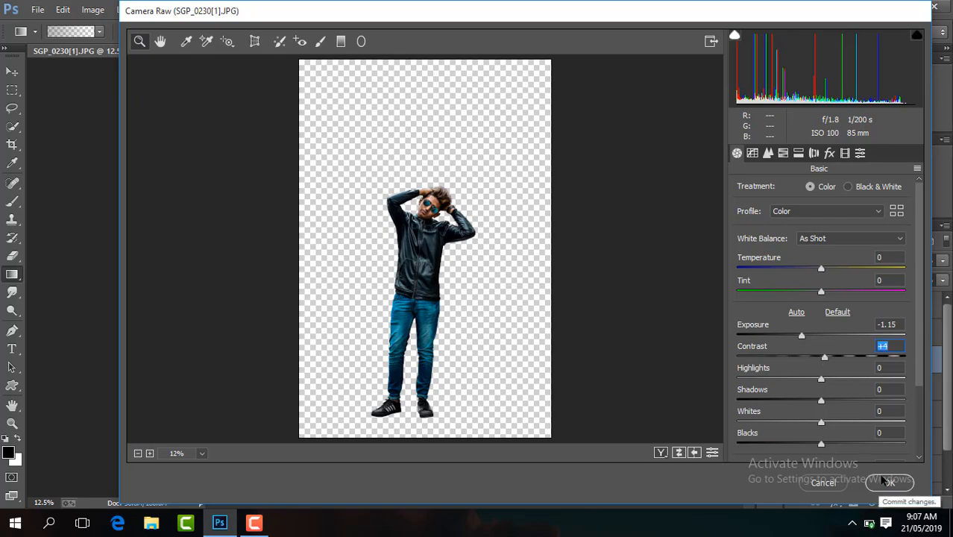
pyautogui.click(889, 482)
# - Erase the darkened copy over the man's face and hair to bring back their brighter tones
pyautogui.hotkey('ctrl', '+')
pyautogui.hotkey('ctrl', '+')
pyautogui.hotkey('ctrl', '+')
pyautogui.hotkey('ctrl', '+')
pyautogui.hotkey('ctrl', '+')
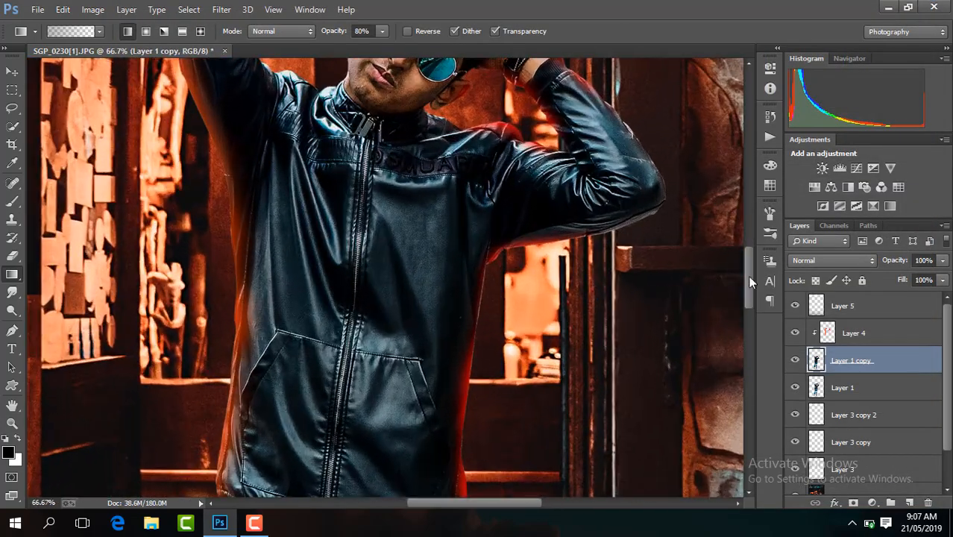
pyautogui.moveTo(747, 277); pyautogui.dragTo(748, 245)
pyautogui.hotkey('ctrl', '+')
pyautogui.click(12, 255)
pyautogui.moveTo(442, 194)
pyautogui.mouseDown()
pyautogui.moveTo(444, 153)
pyautogui.moveTo(373, 104)
pyautogui.moveTo(469, 78)
pyautogui.moveTo(369, 198)
pyautogui.moveTo(354, 168)
pyautogui.moveTo(355, 298)
pyautogui.moveTo(451, 276)
pyautogui.moveTo(564, 166)
pyautogui.mouseUp()
pyautogui.moveTo(598, 206)
pyautogui.mouseDown()
pyautogui.moveTo(556, 233)
pyautogui.moveTo(466, 263)
pyautogui.moveTo(467, 291)
pyautogui.moveTo(361, 222)
pyautogui.moveTo(477, 209)
pyautogui.moveTo(548, 171)
pyautogui.moveTo(571, 112)
pyautogui.moveTo(564, 131)
pyautogui.moveTo(586, 158)
pyautogui.moveTo(337, 104)
pyautogui.moveTo(455, 220)
pyautogui.moveTo(445, 247)
pyautogui.mouseUp()
pyautogui.hotkey('ctrl', '-')
pyautogui.hotkey('ctrl', '-')
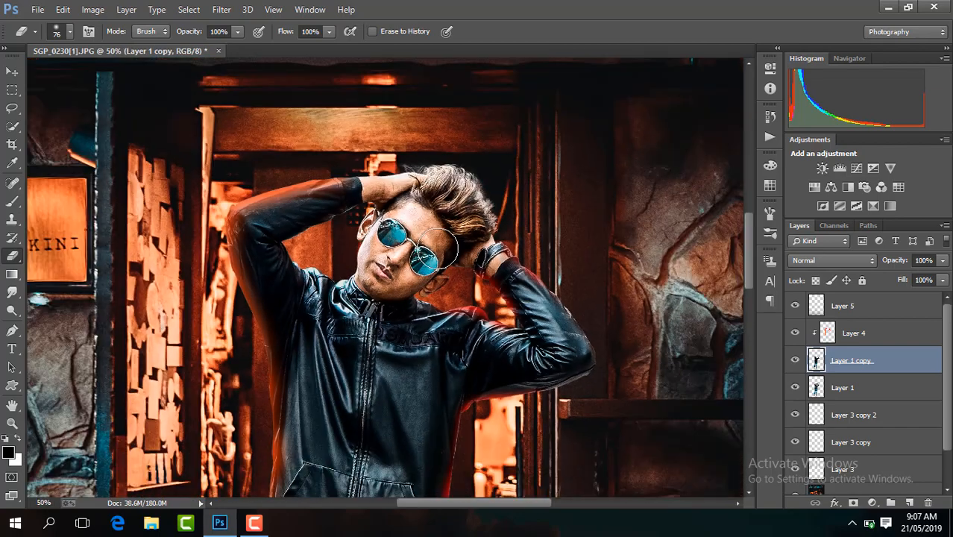
pyautogui.scroll(-10, 732, 373)
pyautogui.hotkey('ctrl', '+')
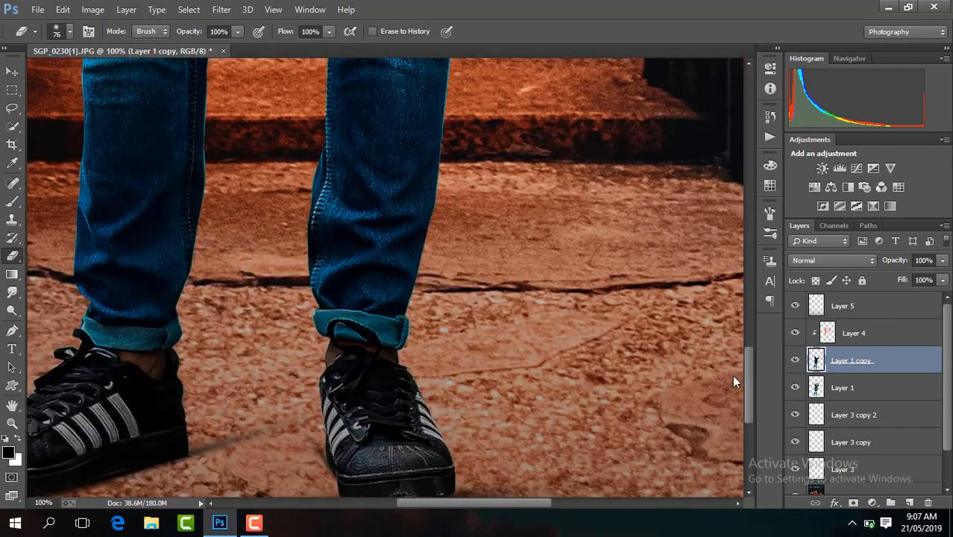
pyautogui.hotkey('ctrl', '-')
pyautogui.hotkey('ctrl', '-')
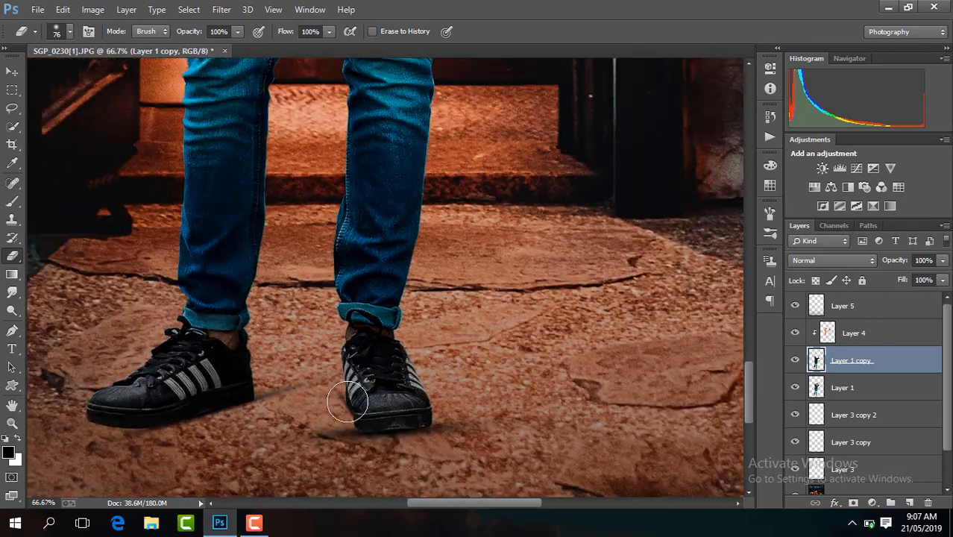
pyautogui.hotkey('ctrl', '-')
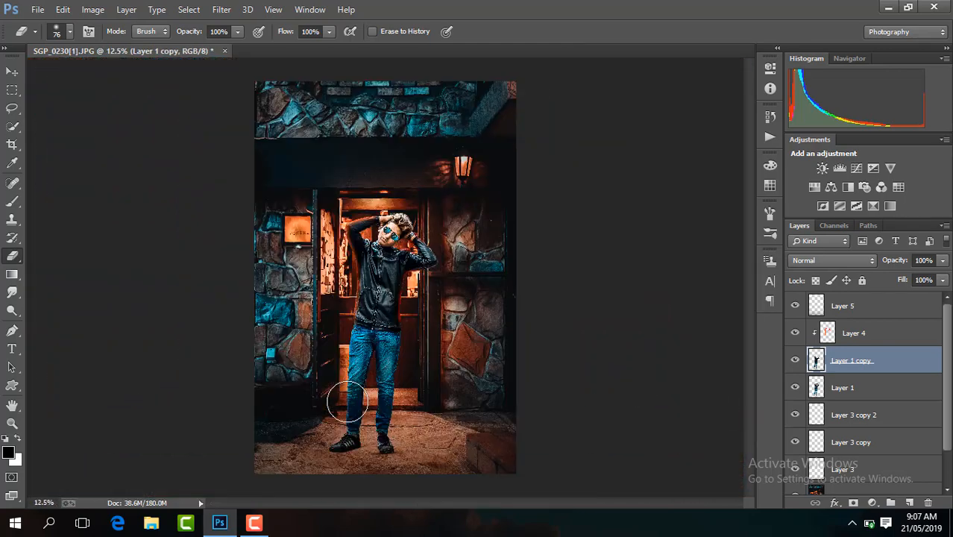
# - Try to merge the darkened copy of the man with the original Layer 1
pyautogui.rightClick(881, 372)
pyautogui.click(665, 416)
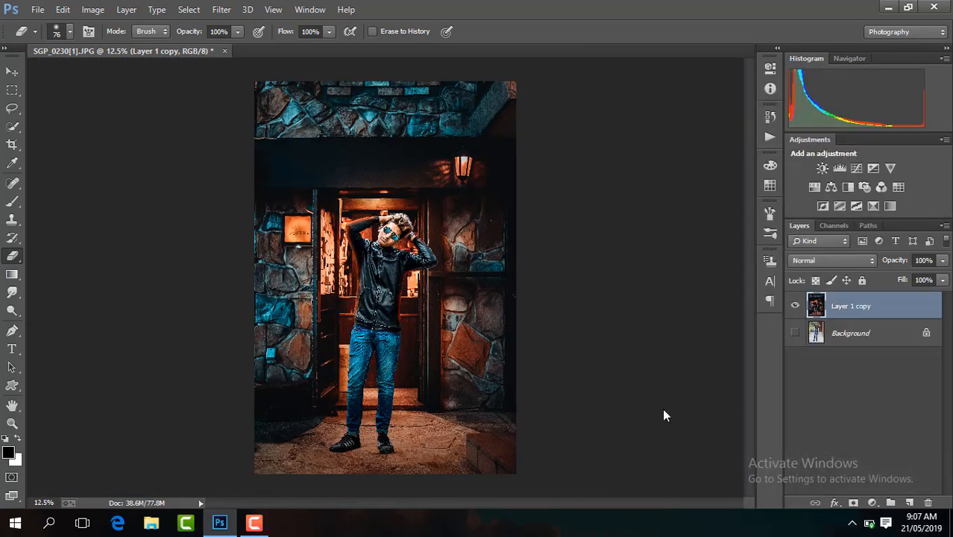
pyautogui.hotkey('ctrl', 'z')
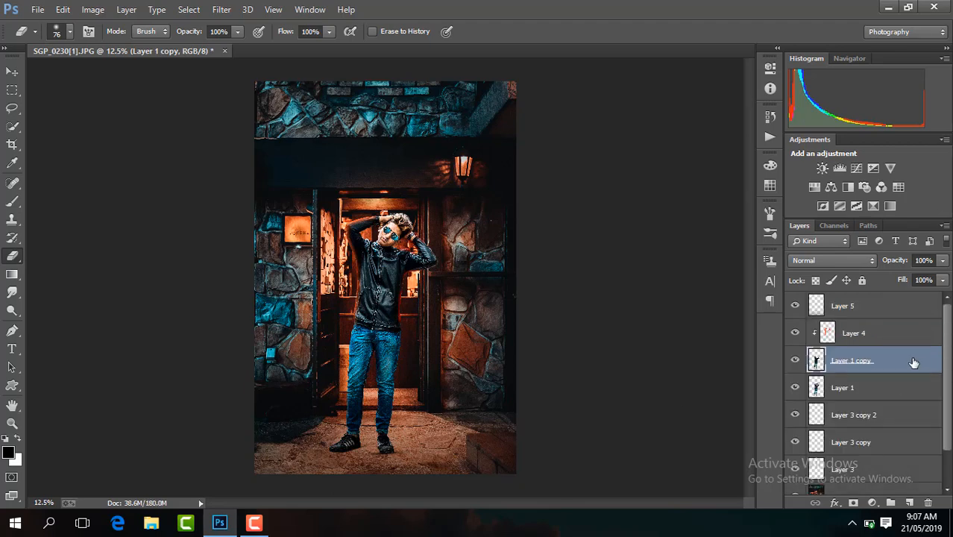
pyautogui.keyDown('ctrl'); pyautogui.click(893, 392); pyautogui.keyUp('ctrl')
pyautogui.rightClick(894, 392)
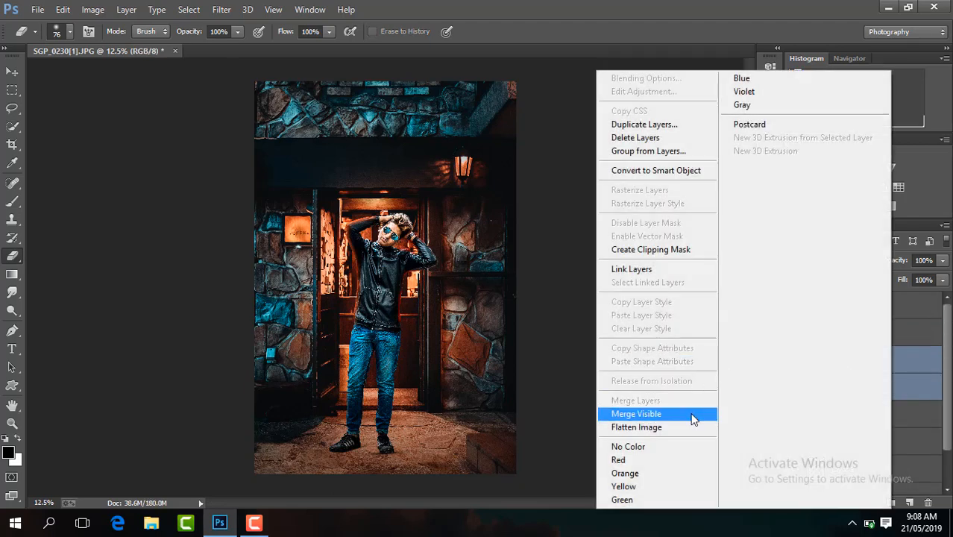
pyautogui.click(550, 361)
pyautogui.click(891, 364)
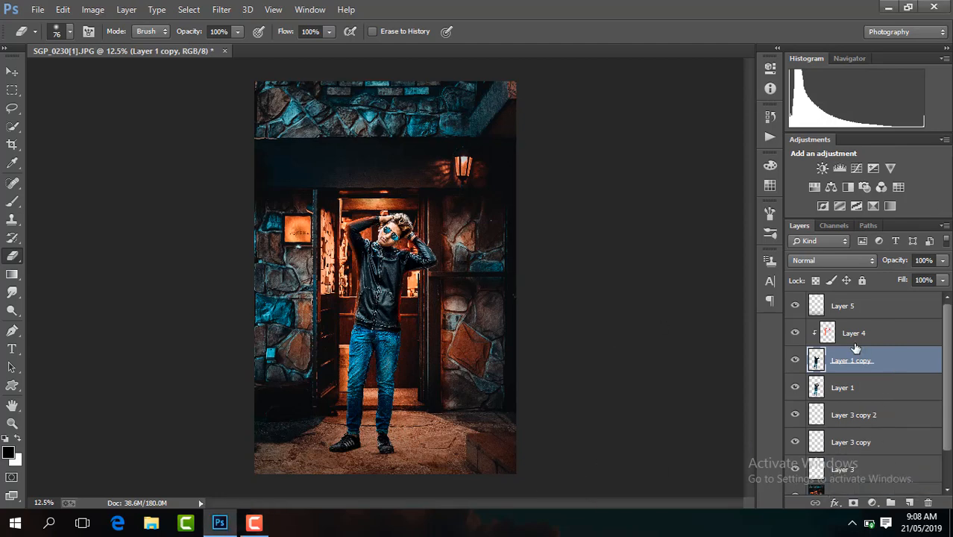
# - Select Layer 1 and compare the man's legs and shoes with Layer 1 copy hidden and shown
pyautogui.click(869, 389)
pyautogui.hotkey('ctrl', '+')
pyautogui.hotkey('ctrl', '+')
pyautogui.hotkey('ctrl', '+')
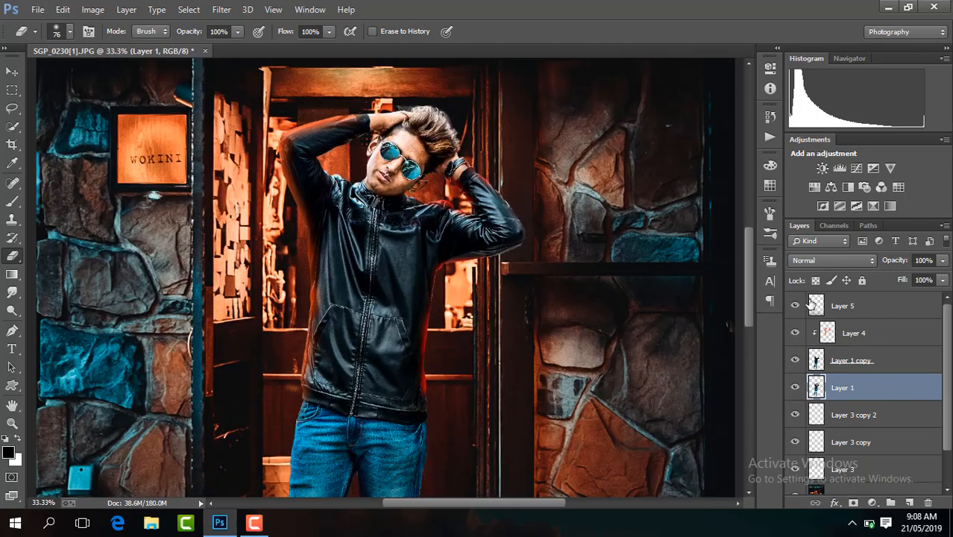
pyautogui.moveTo(745, 289); pyautogui.dragTo(748, 368)
pyautogui.click(794, 361)
pyautogui.click(795, 361)
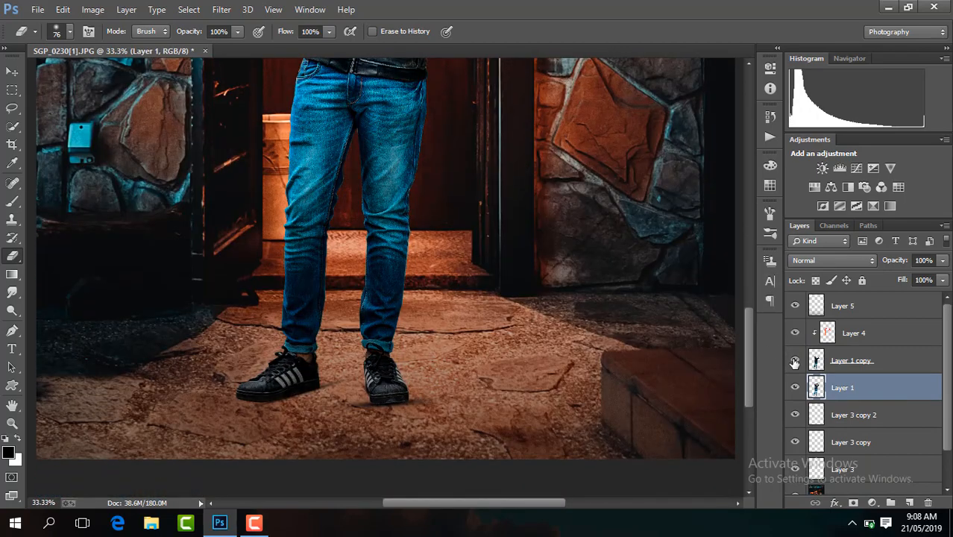
pyautogui.click(795, 361)
pyautogui.click(794, 361)
pyautogui.click(794, 361)
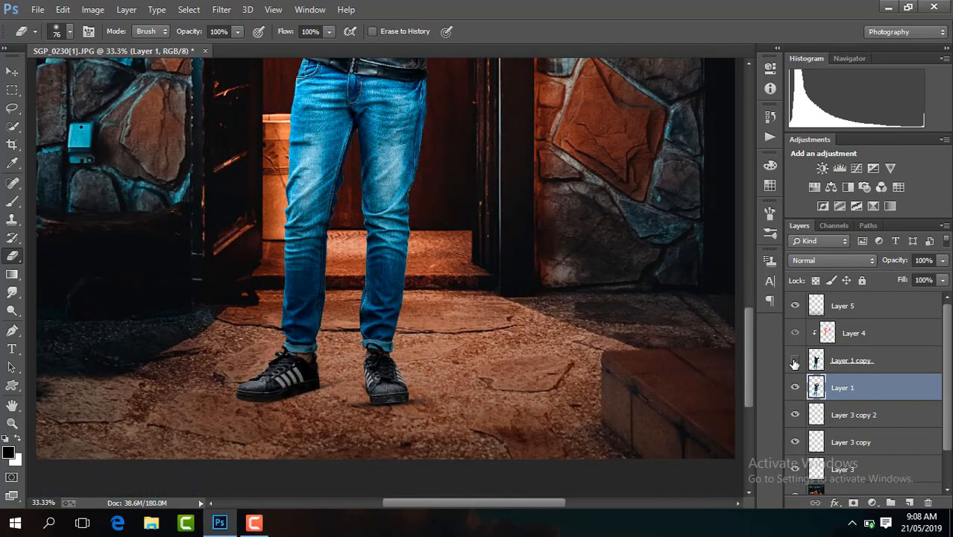
pyautogui.click(795, 361)
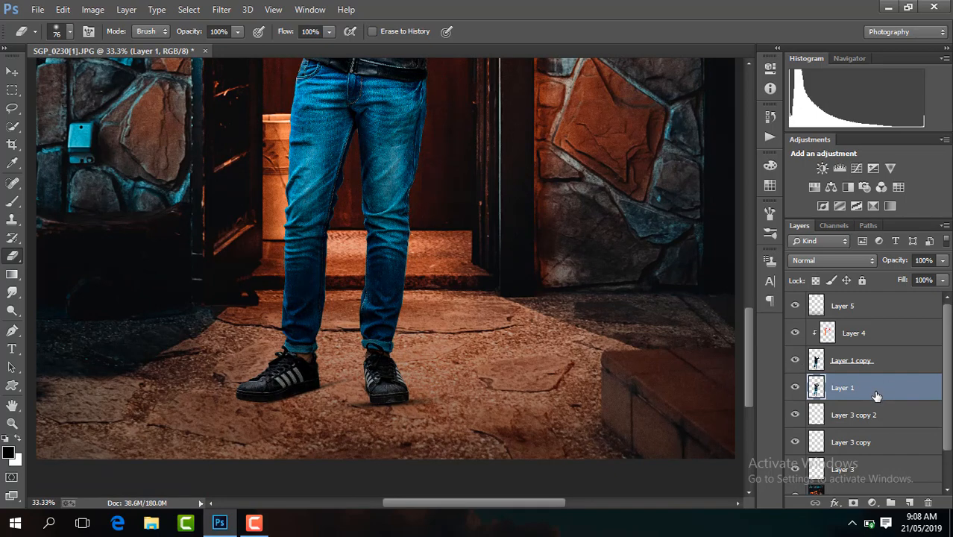
# - Try brightening a duplicate of Layer 1 in Camera Raw with Exposure +0.85, and delete that duplicate
pyautogui.hotkey('ctrl', 'j')
pyautogui.moveTo(747, 380); pyautogui.dragTo(744, 295)
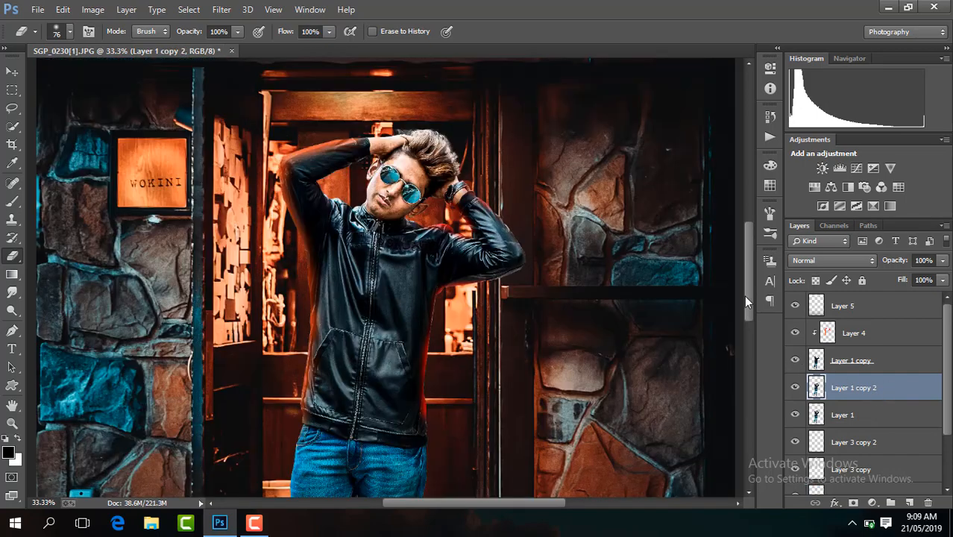
pyautogui.click(219, 10)
pyautogui.click(268, 91)
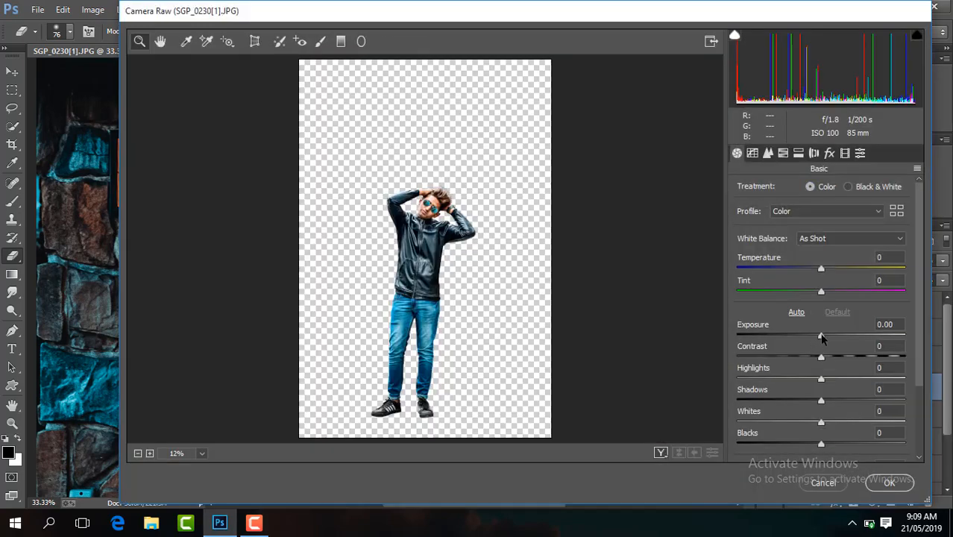
pyautogui.moveTo(821, 338); pyautogui.dragTo(834, 336)
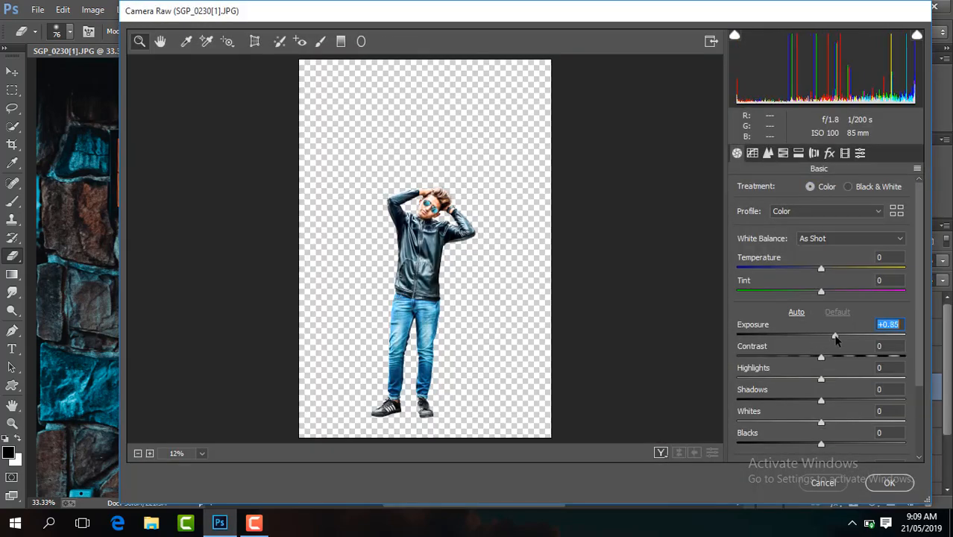
pyautogui.click(890, 482)
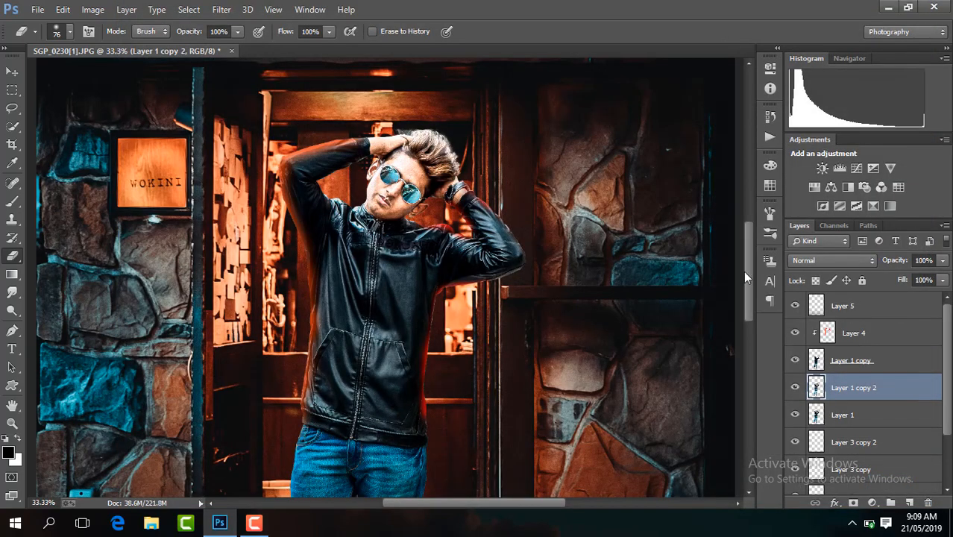
pyautogui.moveTo(744, 276); pyautogui.dragTo(750, 291)
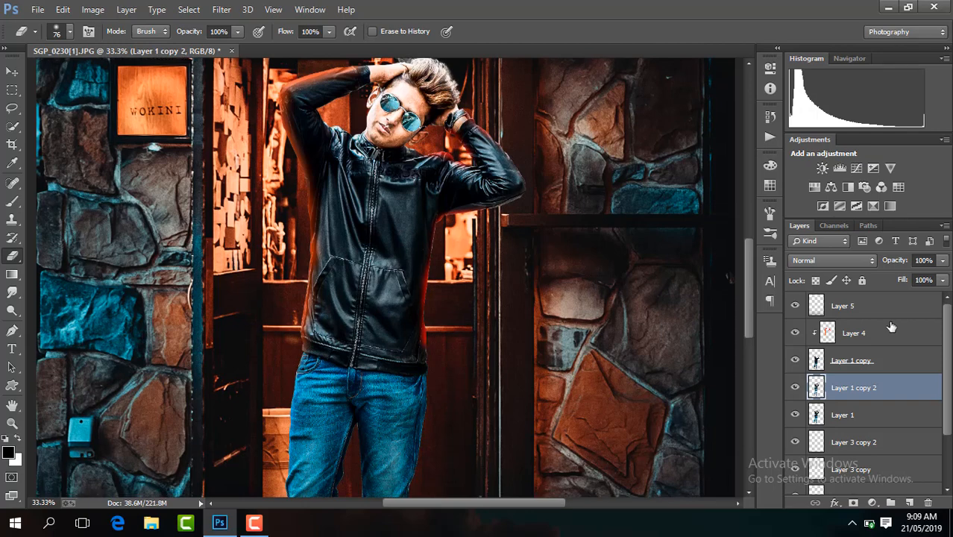
pyautogui.press('Delete')
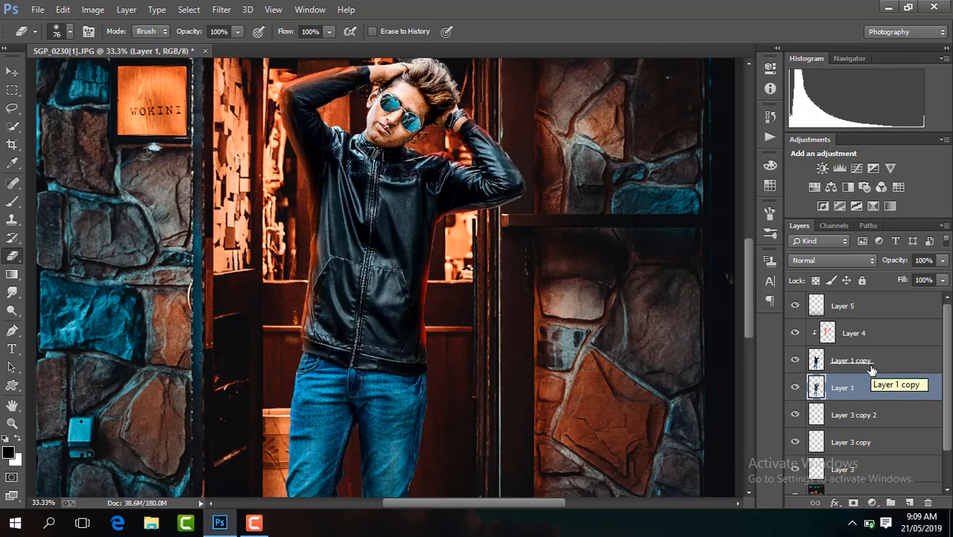
# - Add a new layer directly above Layer 1 copy and clip it to that layer
pyautogui.rightClick(871, 361)
pyautogui.click(624, 445)
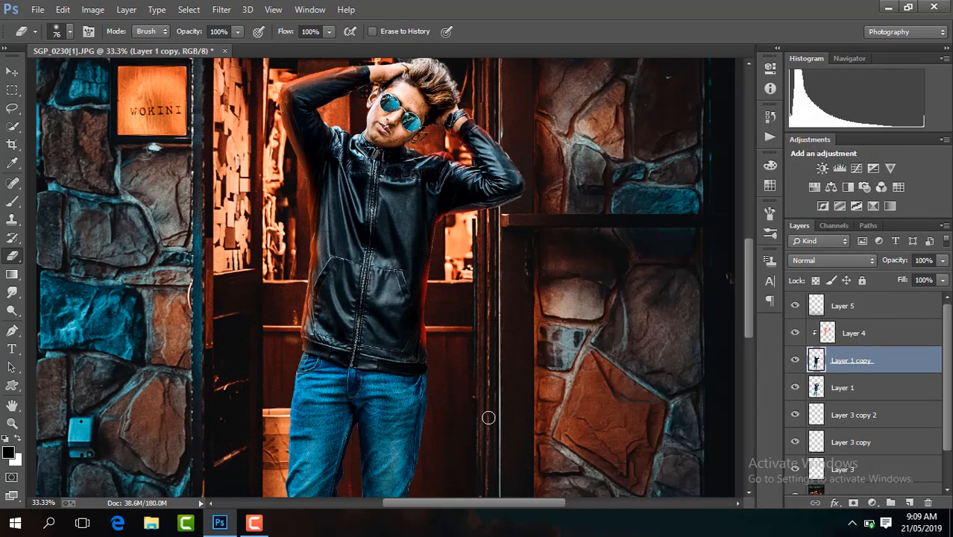
pyautogui.click(9, 296)
pyautogui.hotkey('ctrl', '+')
pyautogui.hotkey('ctrl', '+')
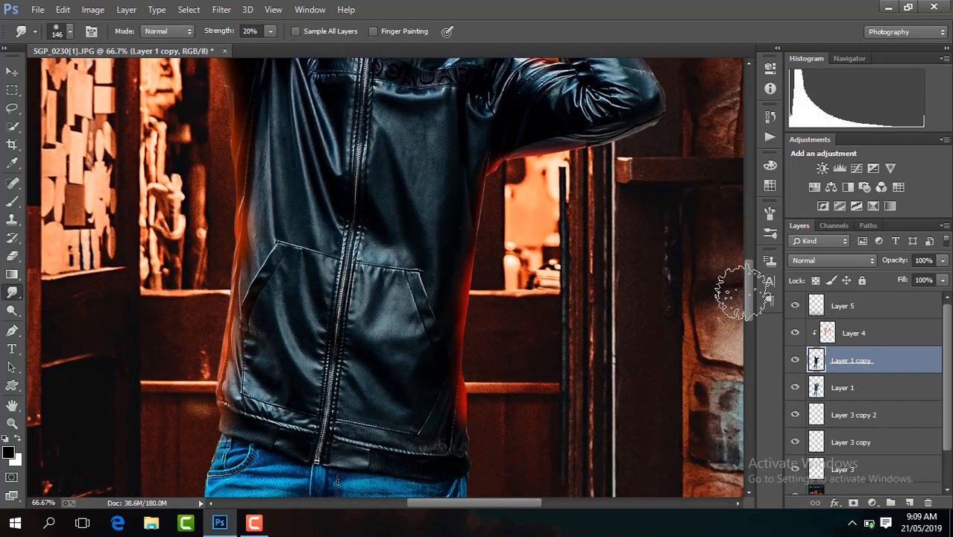
pyautogui.moveTo(747, 275); pyautogui.dragTo(747, 207)
pyautogui.moveTo(492, 503); pyautogui.dragTo(514, 503)
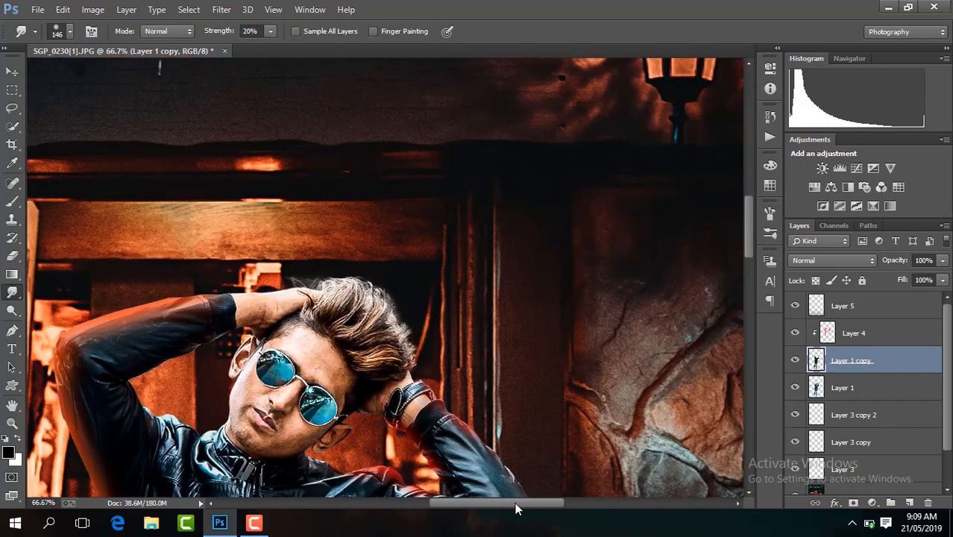
pyautogui.hotkey('ctrl', '+')
pyautogui.moveTo(746, 229); pyautogui.dragTo(746, 245)
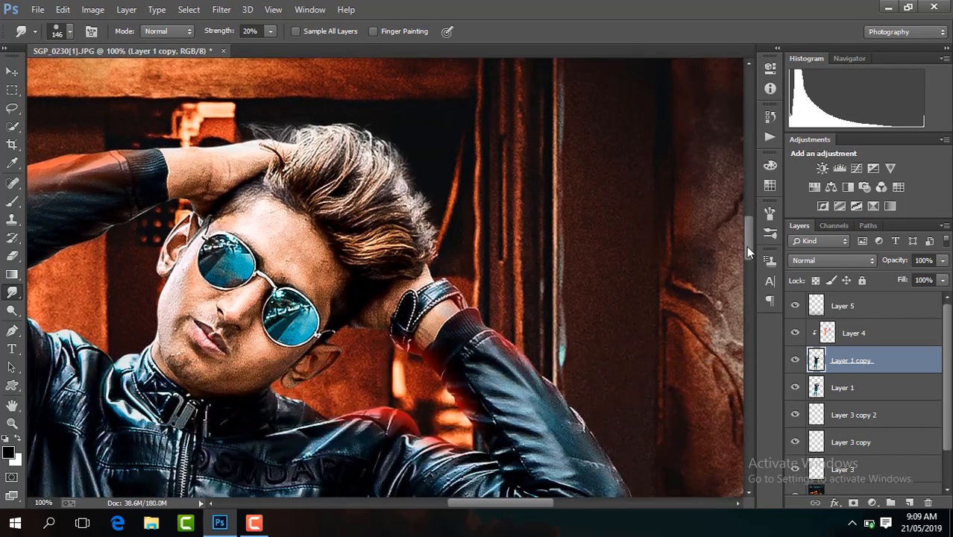
pyautogui.click(909, 503)
pyautogui.rightClick(885, 362)
pyautogui.click(564, 240)
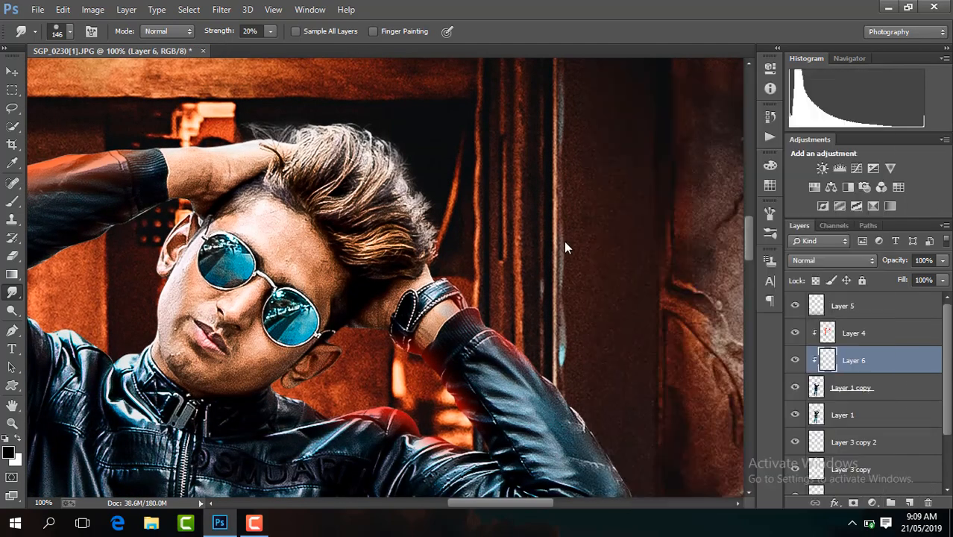
# - Brush black along the hair's edge on Layer 6, move the layer below Layer 1 copy and clip it to Layer 1
pyautogui.click(11, 202)
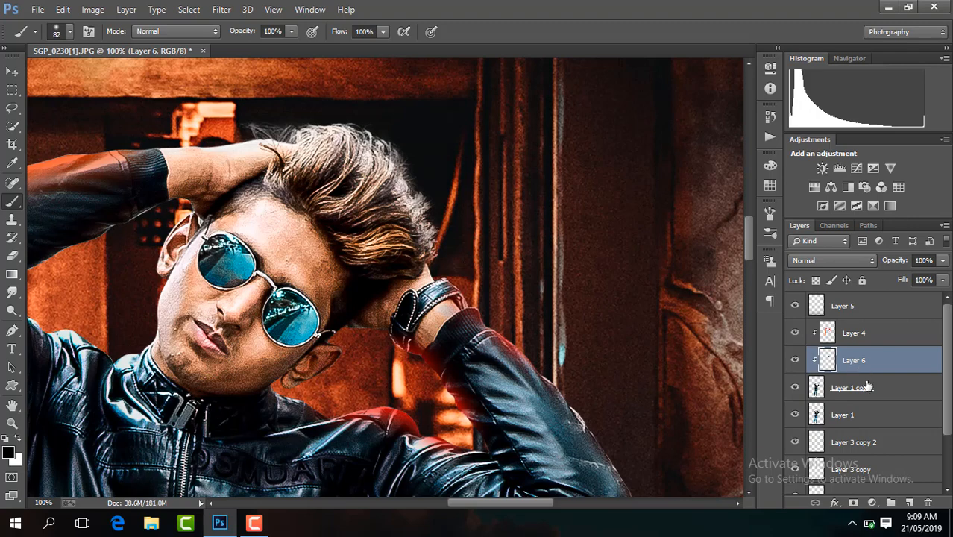
pyautogui.moveTo(868, 358); pyautogui.dragTo(869, 389)
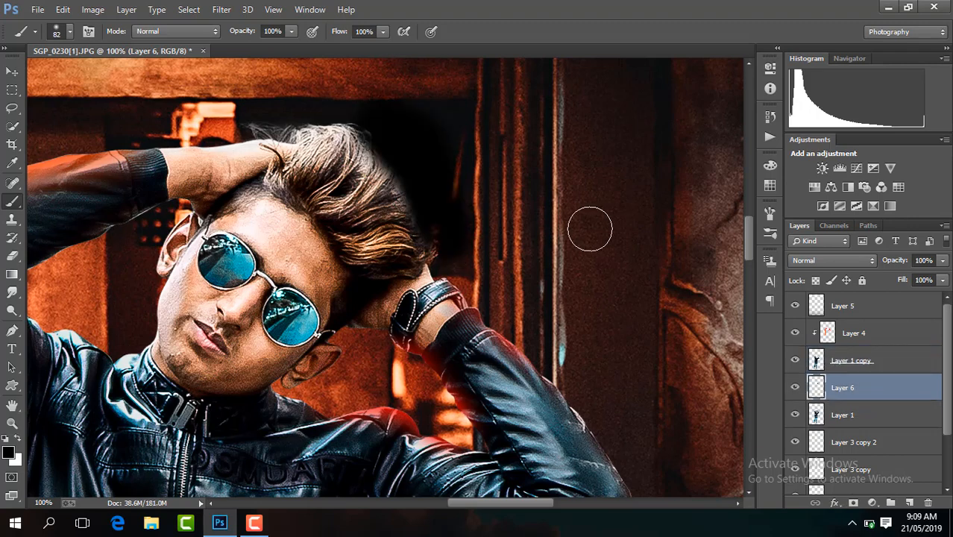
pyautogui.hotkey('ctrl', ']')
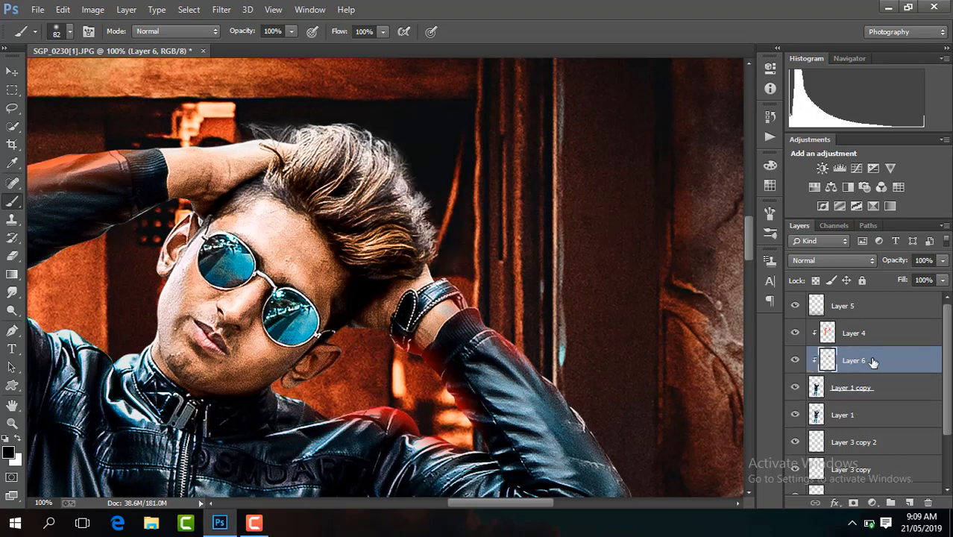
pyautogui.moveTo(873, 362); pyautogui.dragTo(873, 389)
pyautogui.rightClick(875, 387)
pyautogui.click(671, 250)
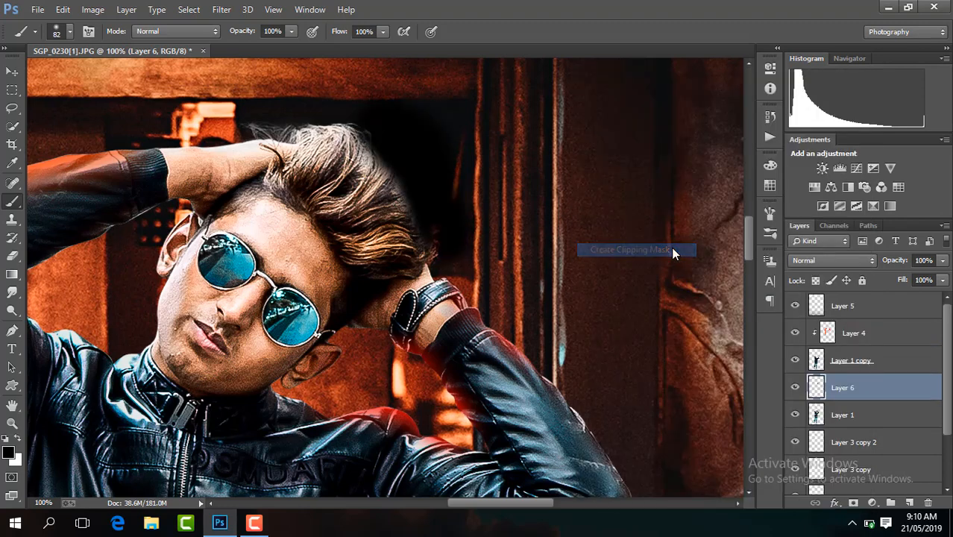
# - Set Layer 6's opacity to 61% and paint black shading along the edges of the man's hair, arms and jacket
pyautogui.click(942, 261)
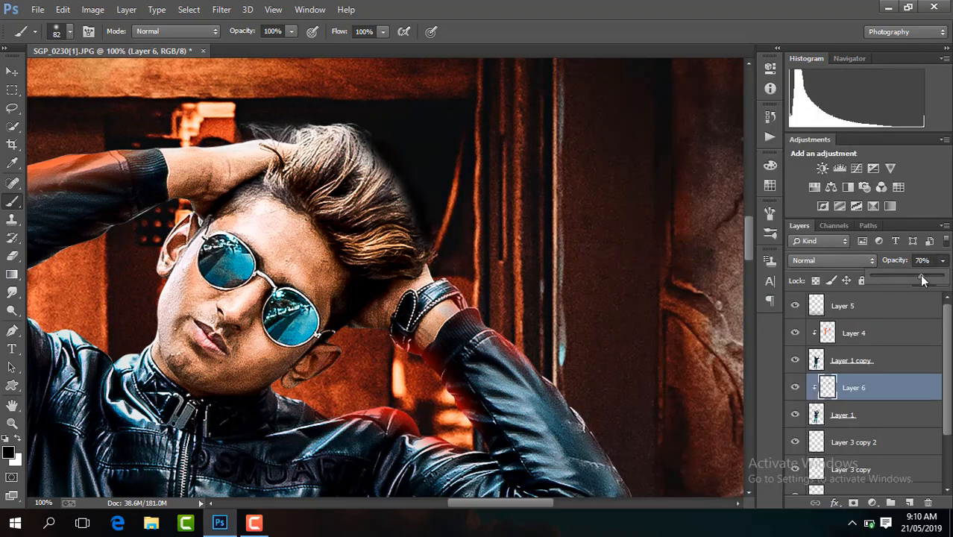
pyautogui.moveTo(920, 275); pyautogui.dragTo(914, 275)
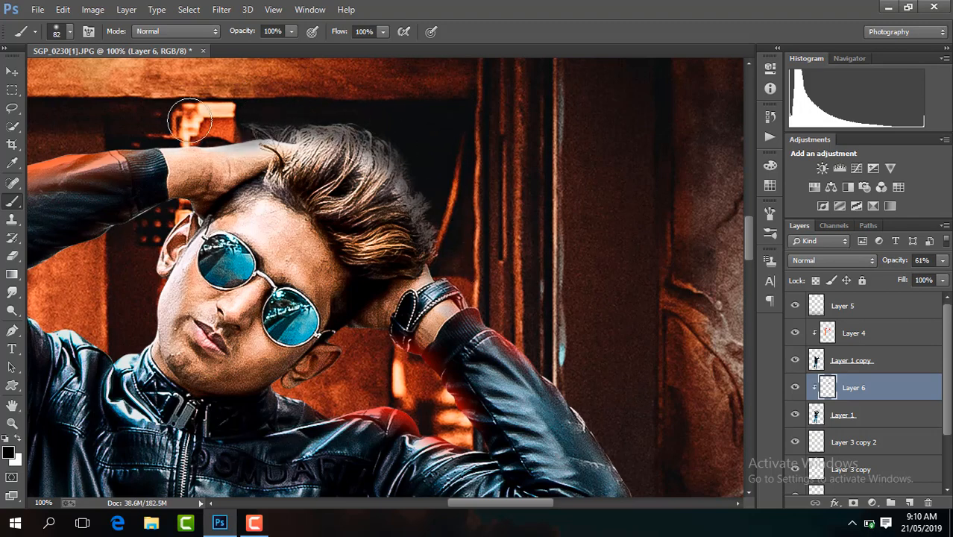
pyautogui.moveTo(746, 249); pyautogui.dragTo(748, 290)
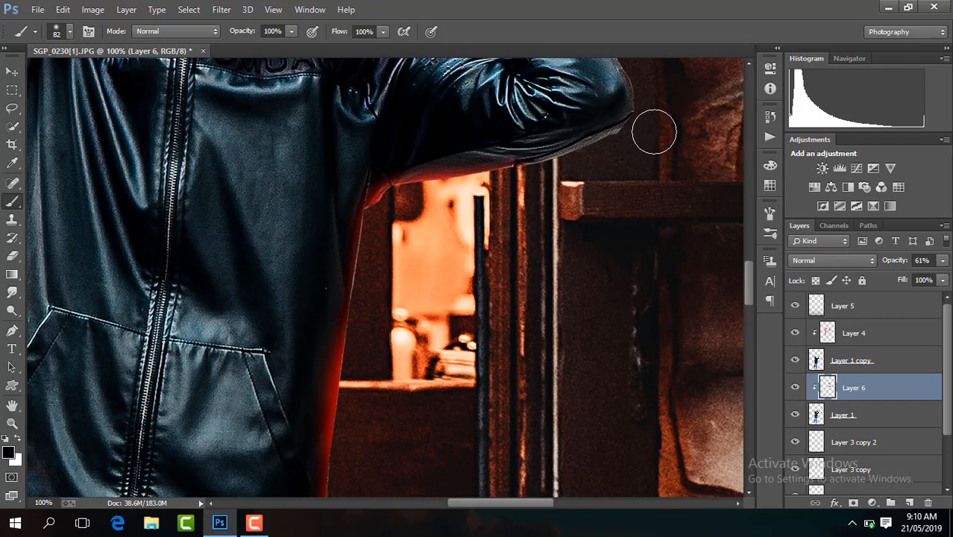
pyautogui.moveTo(750, 298); pyautogui.dragTo(748, 410)
# - Merge all visible layers into Layer 6 and duplicate the merged layer
pyautogui.hotkey('ctrl', '-')
pyautogui.hotkey('ctrl', '-')
pyautogui.hotkey('ctrl', '-')
pyautogui.hotkey('ctrl', '-')
pyautogui.hotkey('ctrl', '-')
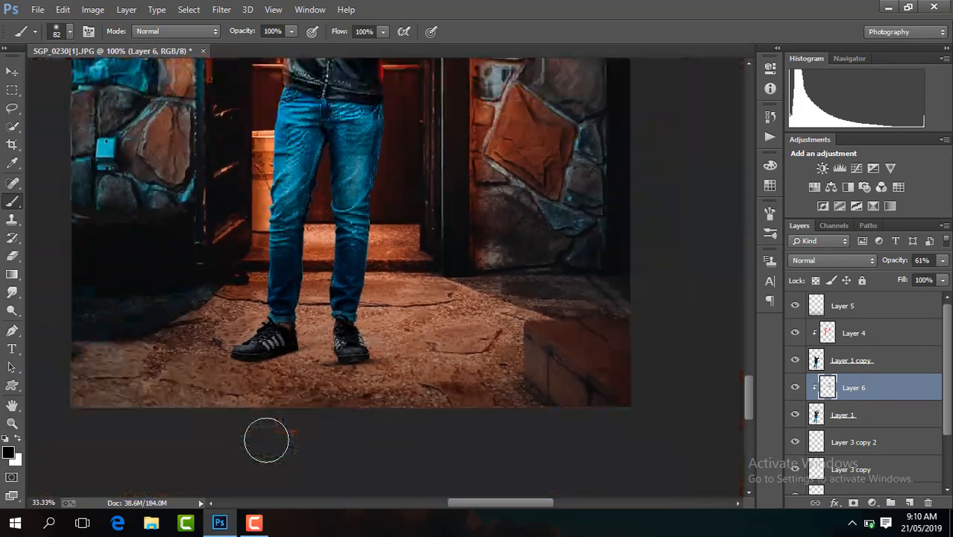
pyautogui.rightClick(862, 418)
pyautogui.click(698, 412)
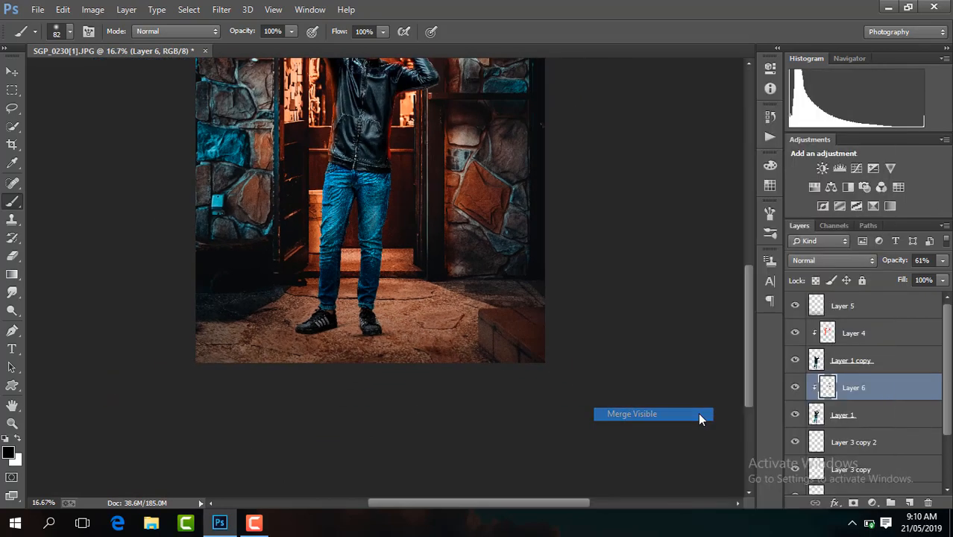
pyautogui.hotkey('ctrl', 'j')
pyautogui.hotkey('ctrl', '+')
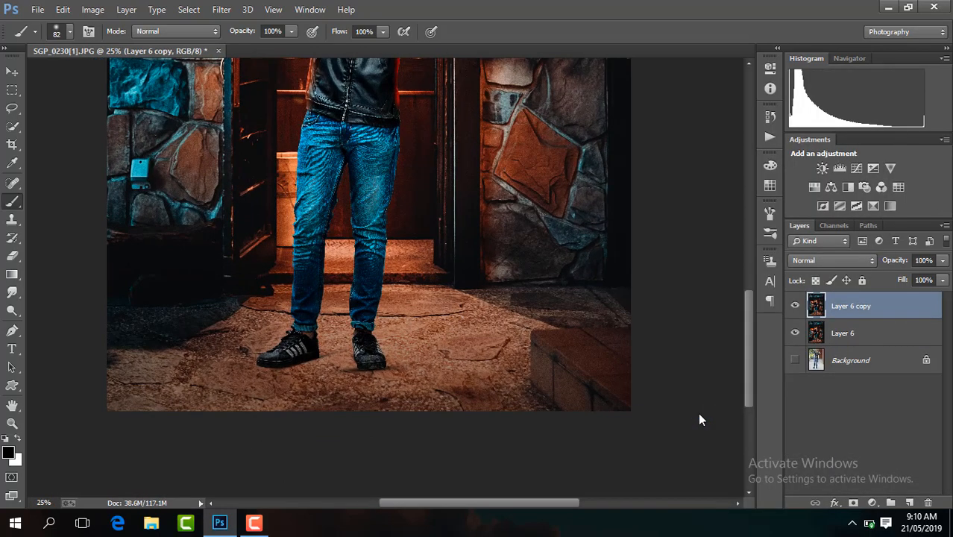
# - Brighten Layer 6 copy in Camera Raw with Exposure +1.15 and hide it with a black layer mask
pyautogui.click(226, 10)
pyautogui.click(261, 91)
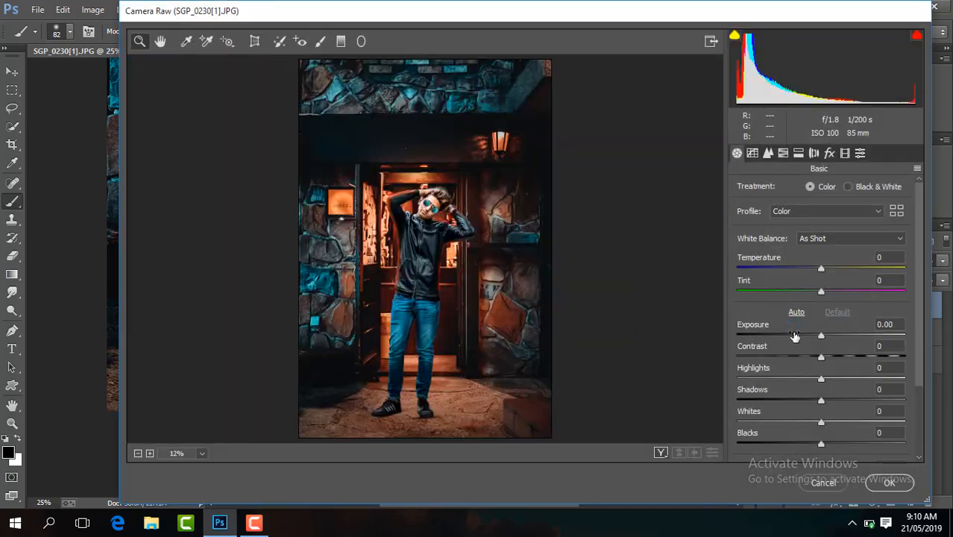
pyautogui.moveTo(821, 339); pyautogui.dragTo(841, 336)
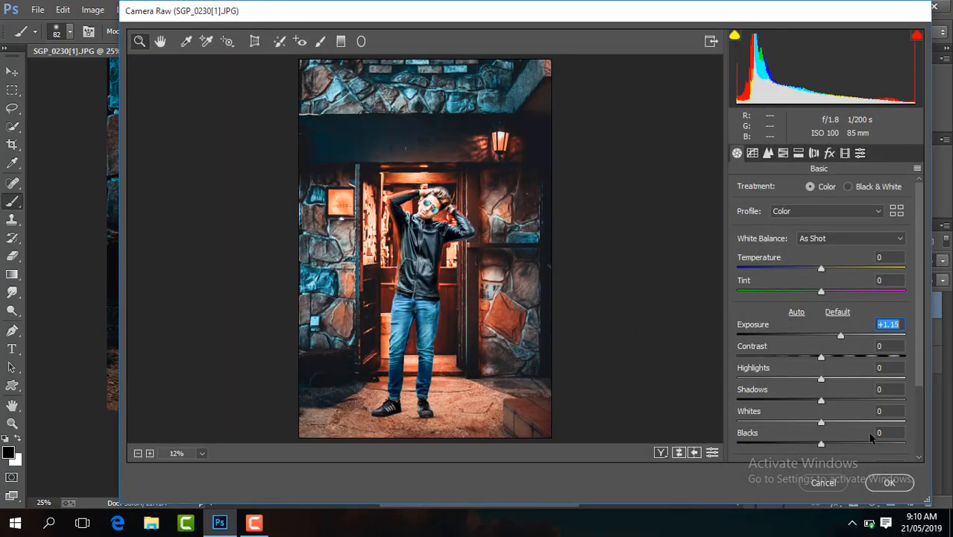
pyautogui.click(889, 482)
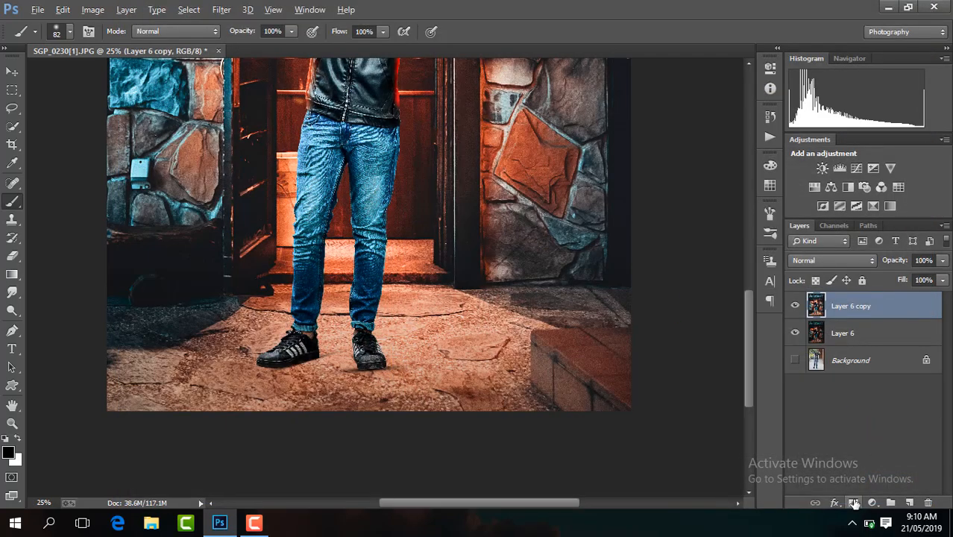
pyautogui.keyDown('alt'); pyautogui.click(854, 504); pyautogui.keyUp('alt')
# - Set the brush size to 139 px and paint white on the mask down the thigh of the man's left jeans leg
pyautogui.moveTo(747, 355)
pyautogui.mouseDown()
pyautogui.moveTo(745, 328)
pyautogui.moveTo(750, 361)
pyautogui.mouseUp()
pyautogui.hotkey('ctrl', '+')
pyautogui.hotkey('ctrl', '+')
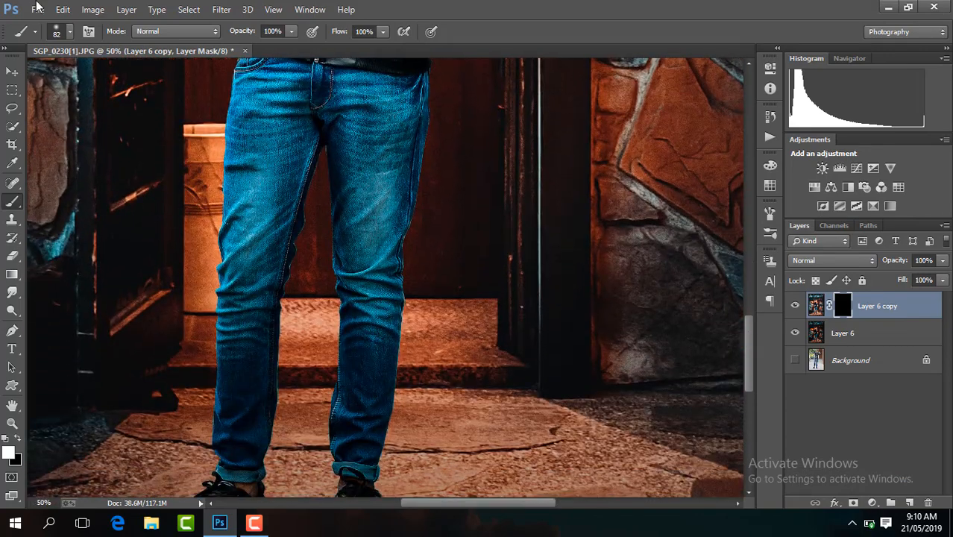
pyautogui.click(69, 32)
pyautogui.press('Return')
pyautogui.hotkey('ctrl', '+')
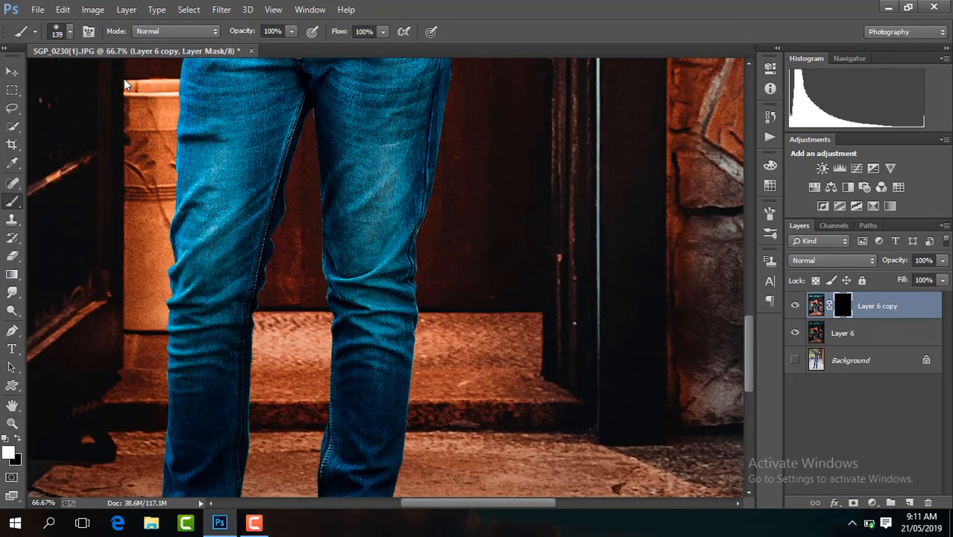
pyautogui.moveTo(751, 358); pyautogui.dragTo(751, 343)
pyautogui.moveTo(379, 153); pyautogui.dragTo(377, 392)
# - Reduce the brush size to 92 px and paint white on the mask from the man's left knee down the shin
pyautogui.moveTo(751, 337); pyautogui.dragTo(751, 367)
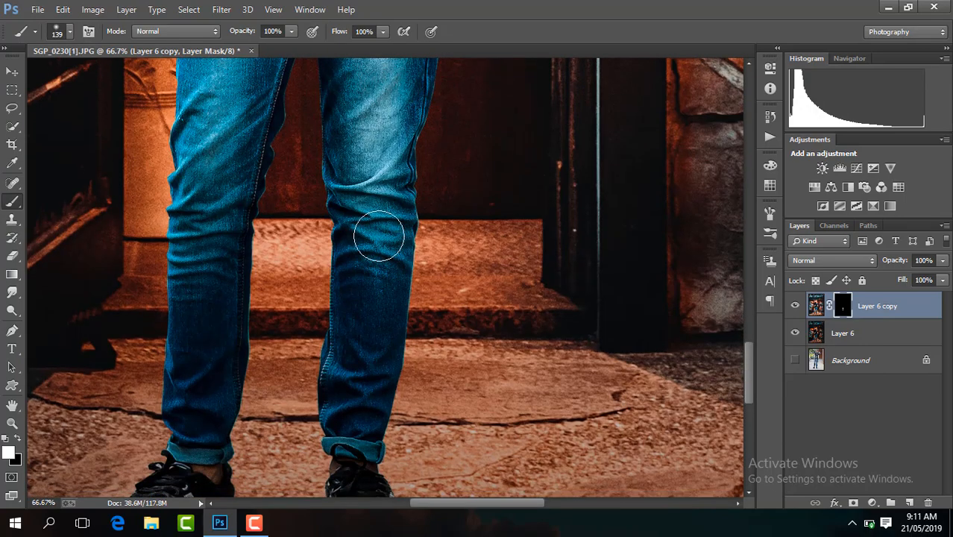
pyautogui.click(70, 32)
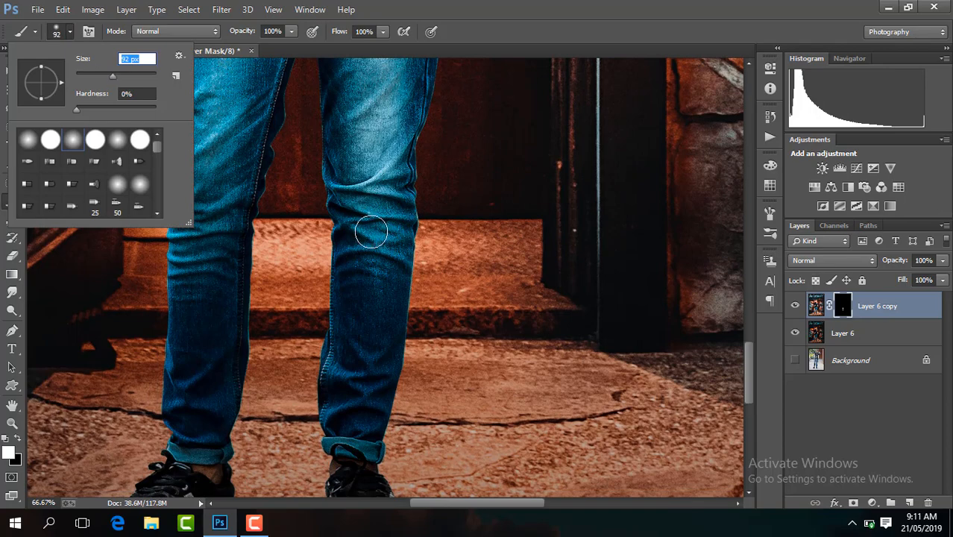
pyautogui.press('Return')
pyautogui.moveTo(371, 233); pyautogui.dragTo(360, 392)
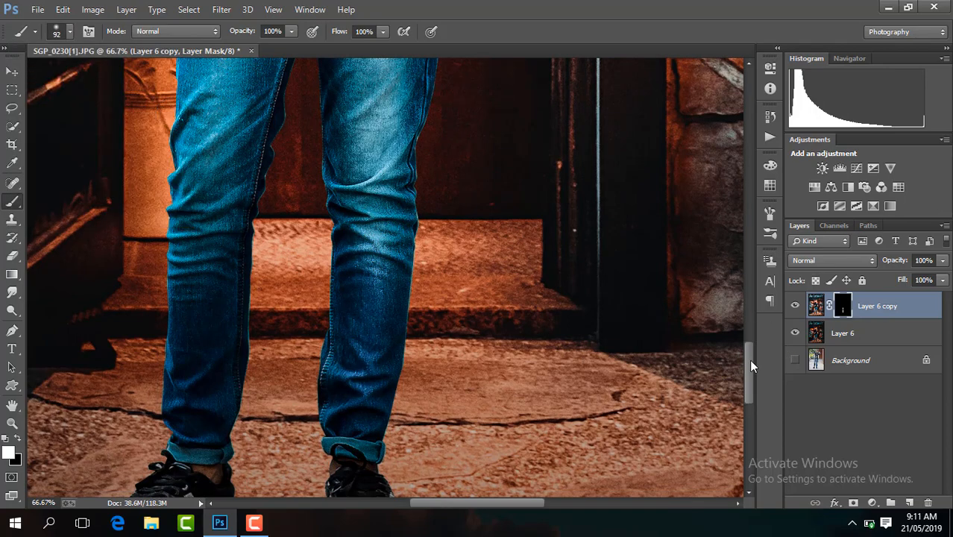
# - Paint white on the mask down the middle of the man's right jeans leg, from the thigh to the shin
pyautogui.moveTo(751, 365); pyautogui.dragTo(748, 329)
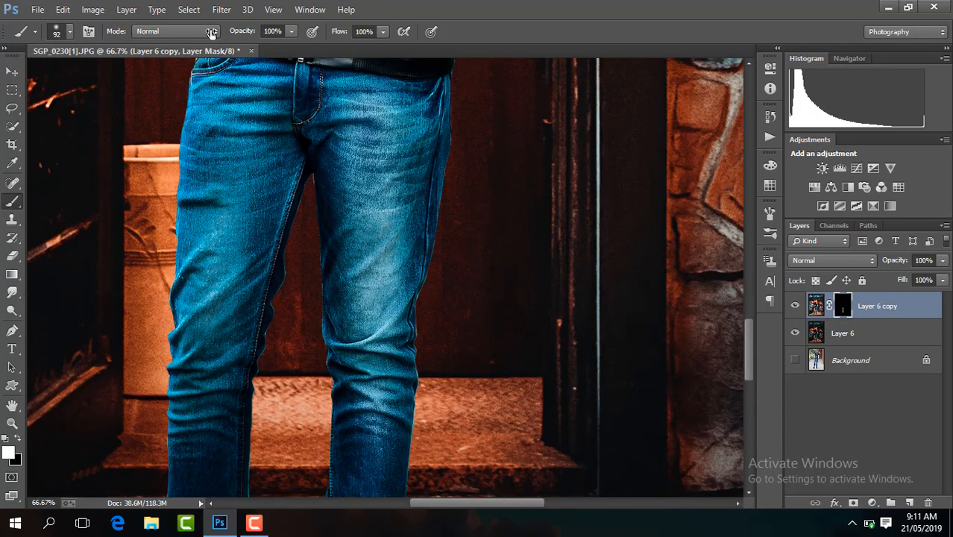
pyautogui.moveTo(234, 96); pyautogui.dragTo(201, 406)
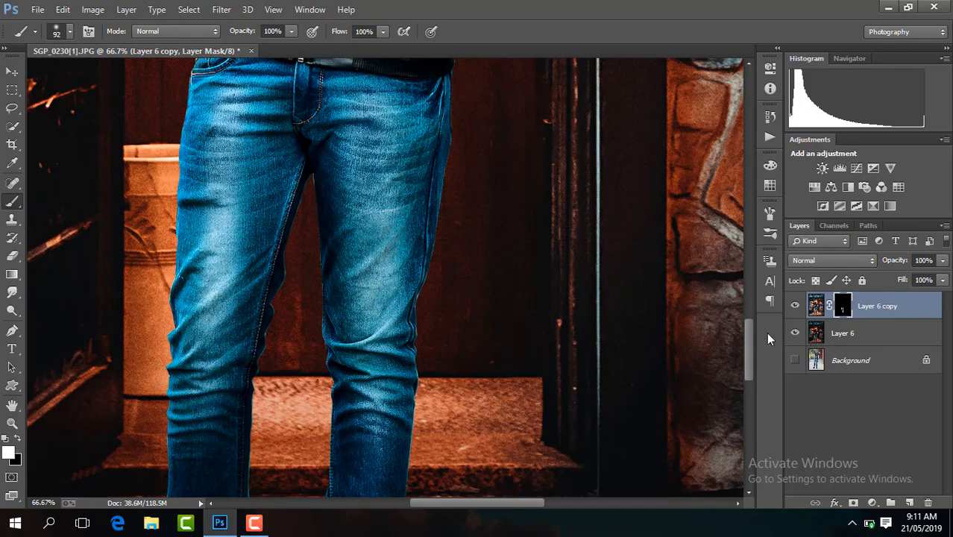
pyautogui.moveTo(750, 352); pyautogui.dragTo(751, 381)
pyautogui.moveTo(200, 205); pyautogui.dragTo(202, 381)
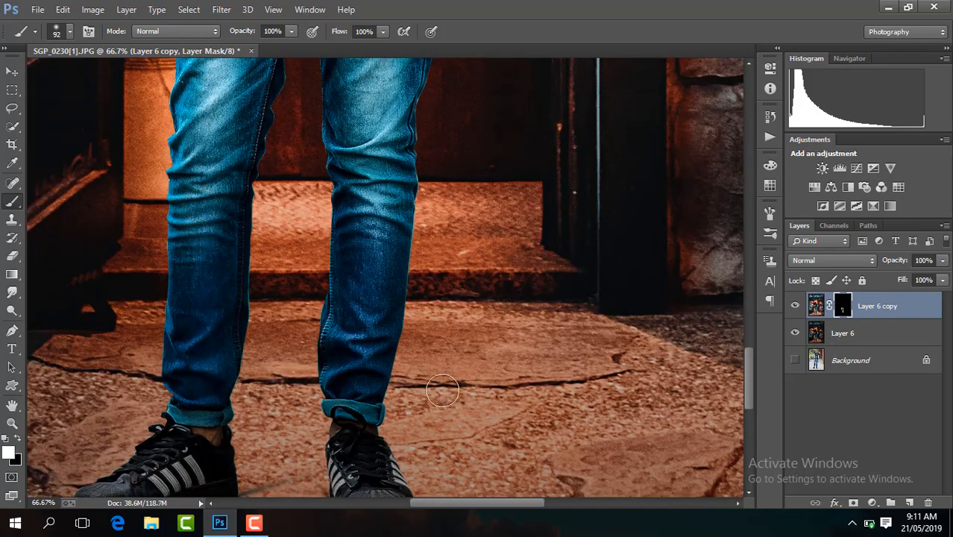
# - Set the brush size to 156 px and paint white on the mask over the front and sleeves of the man's leather jacket
pyautogui.hotkey('ctrl', '-')
pyautogui.hotkey('ctrl', '-')
pyautogui.moveTo(749, 335); pyautogui.dragTo(739, 262)
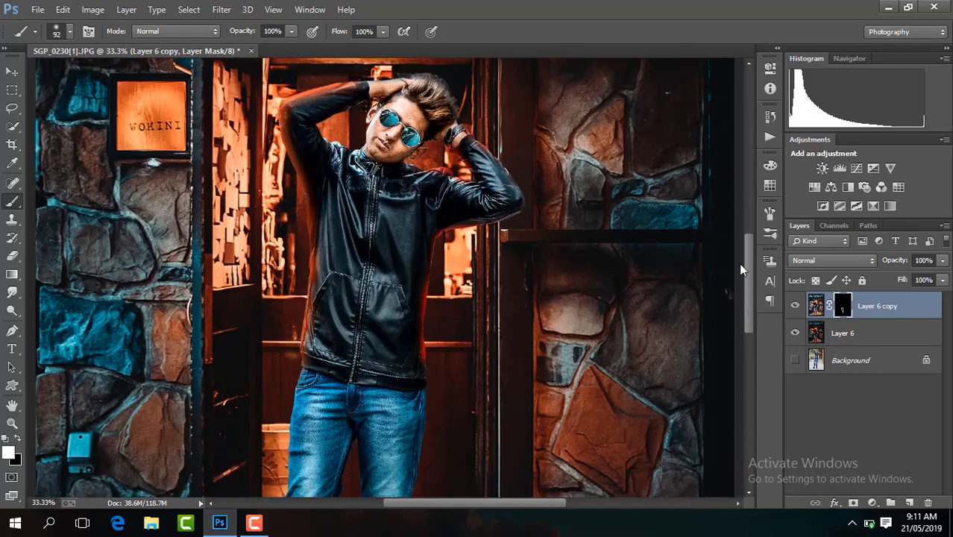
pyautogui.hotkey('ctrl', '+')
pyautogui.click(70, 35)
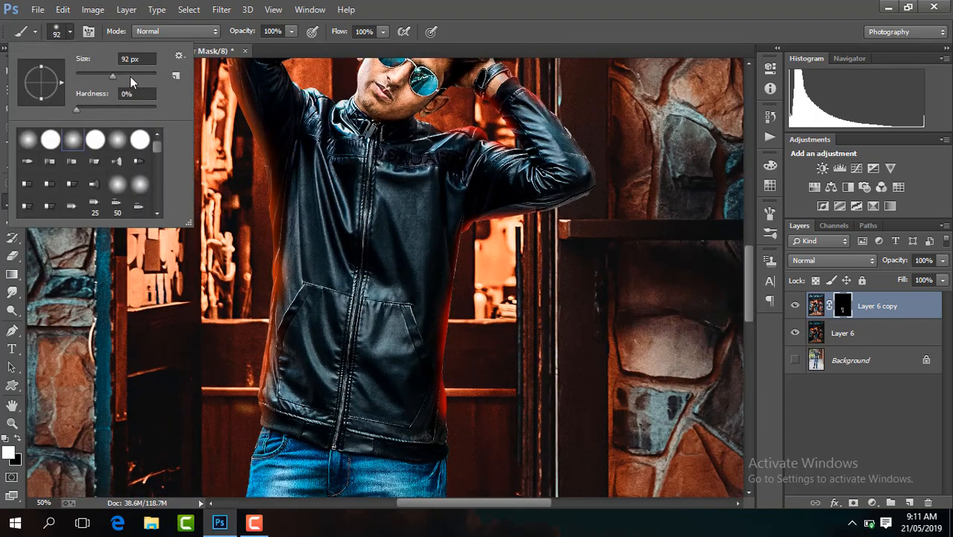
pyautogui.click(130, 76)
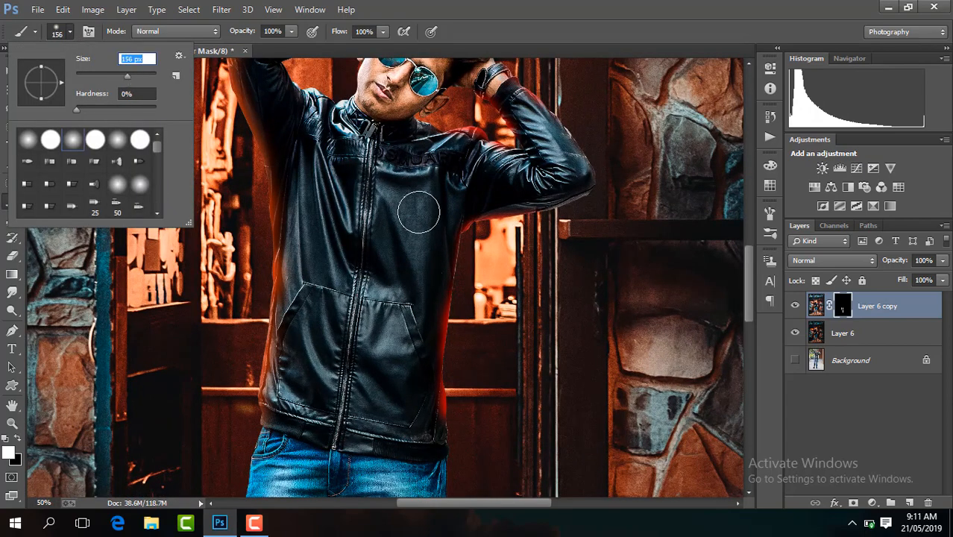
pyautogui.press('Return')
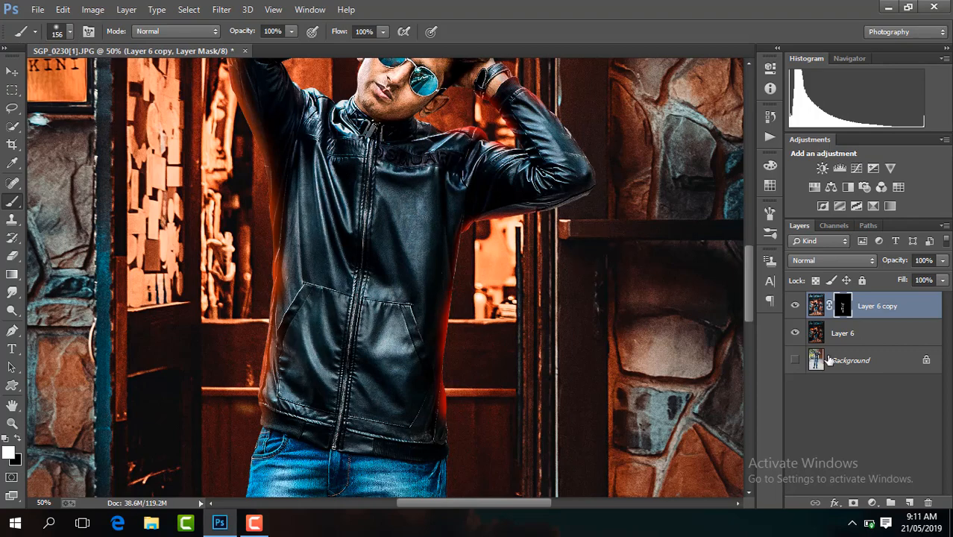
pyautogui.scroll(3, 748, 265)
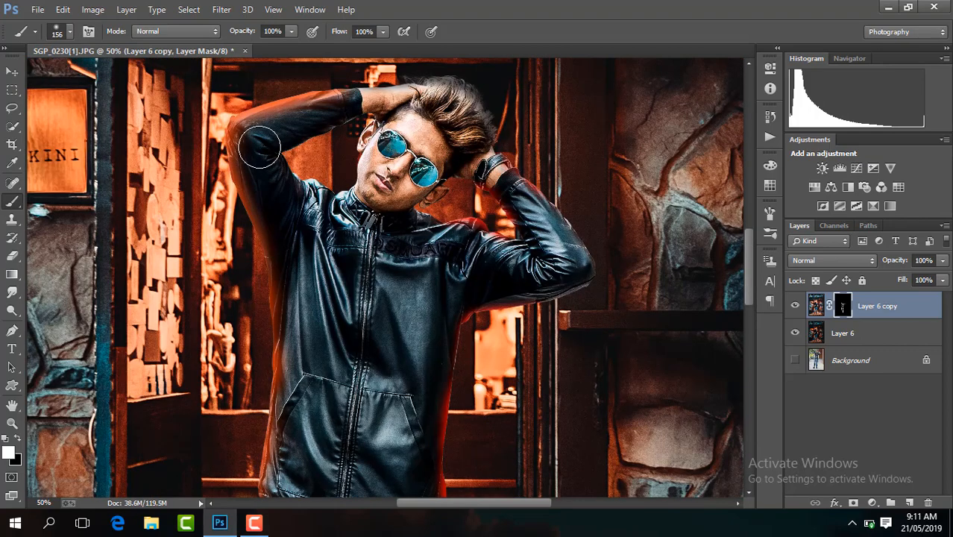
# - Compare the whole image with and without the brightening of Layer 6 copy
pyautogui.hotkey('ctrl', '-')
pyautogui.hotkey('ctrl', '-')
pyautogui.hotkey('ctrl', '-')
pyautogui.hotkey('ctrl', '-')
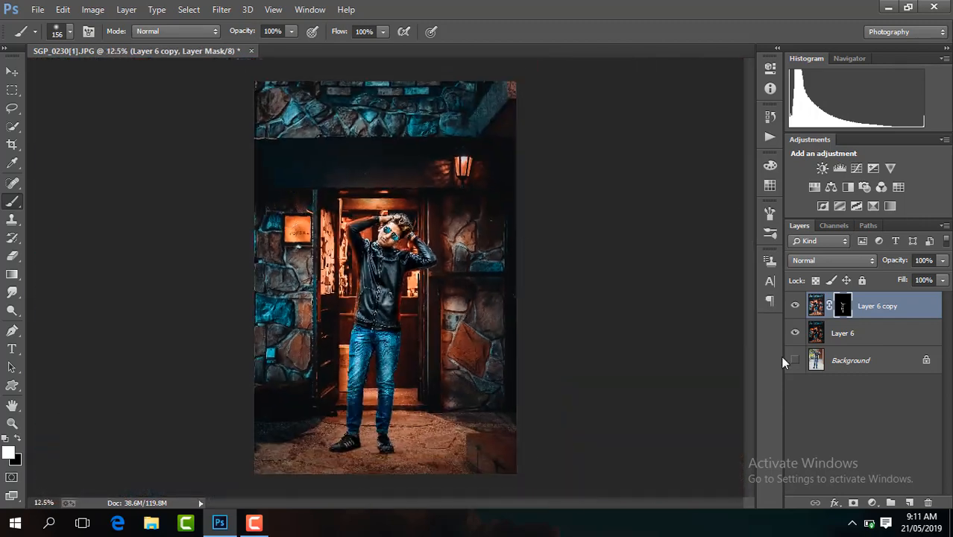
pyautogui.click(795, 305)
pyautogui.click(794, 305)
pyautogui.click(794, 305)
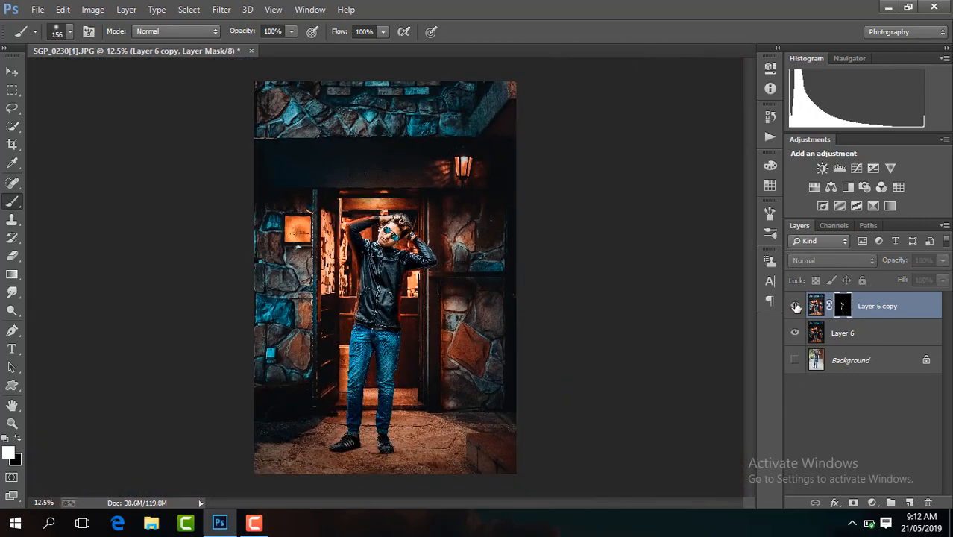
pyautogui.click(795, 305)
# - Flatten the image, discarding the hidden layer, and duplicate the flattened background
pyautogui.rightClick(920, 314)
pyautogui.click(687, 425)
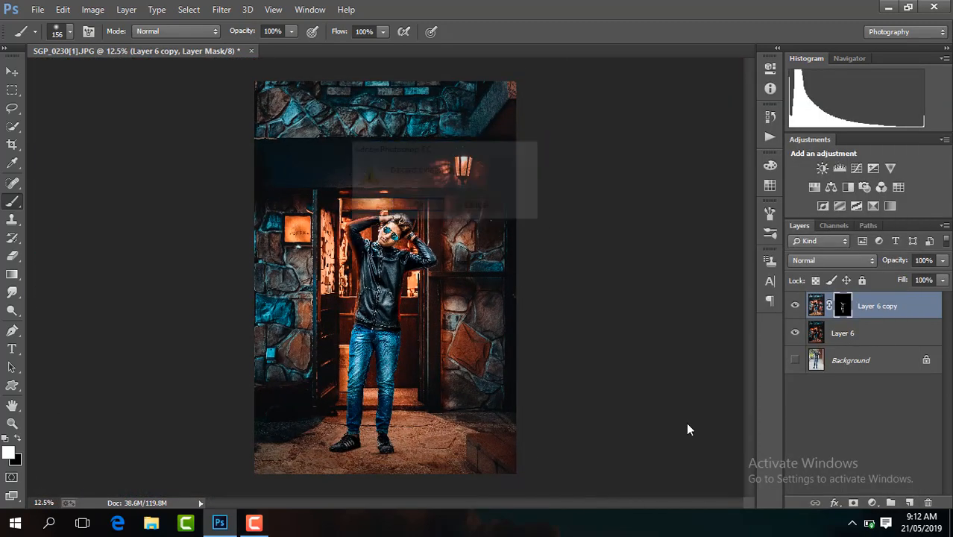
pyautogui.hotkey('ctrl', 'j')
# - Set up the Smudge tool with a 50 px brush for the man's face and set Layer 1's opacity to 71%
pyautogui.hotkey('ctrl', '+')
pyautogui.hotkey('ctrl', '+')
pyautogui.hotkey('ctrl', '+')
pyautogui.hotkey('ctrl', '+')
pyautogui.hotkey('ctrl', '+')
pyautogui.hotkey('ctrl', '+')
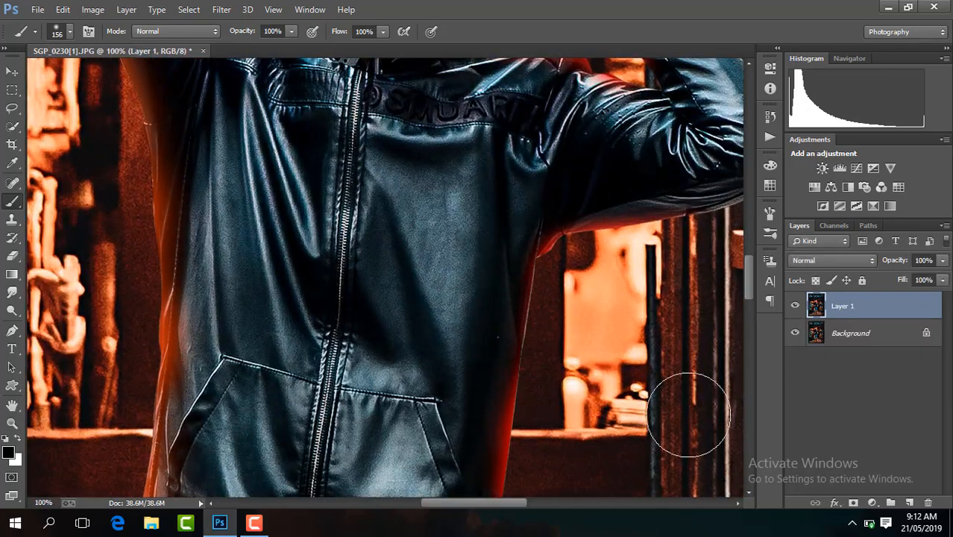
pyautogui.moveTo(749, 280); pyautogui.dragTo(746, 248)
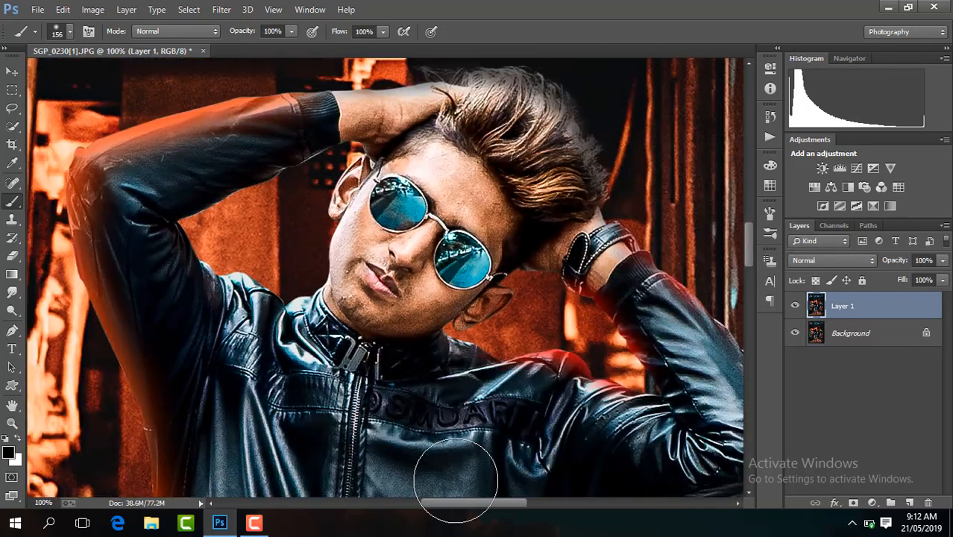
pyautogui.moveTo(474, 504); pyautogui.dragTo(484, 506)
pyautogui.hotkey('ctrl', '+')
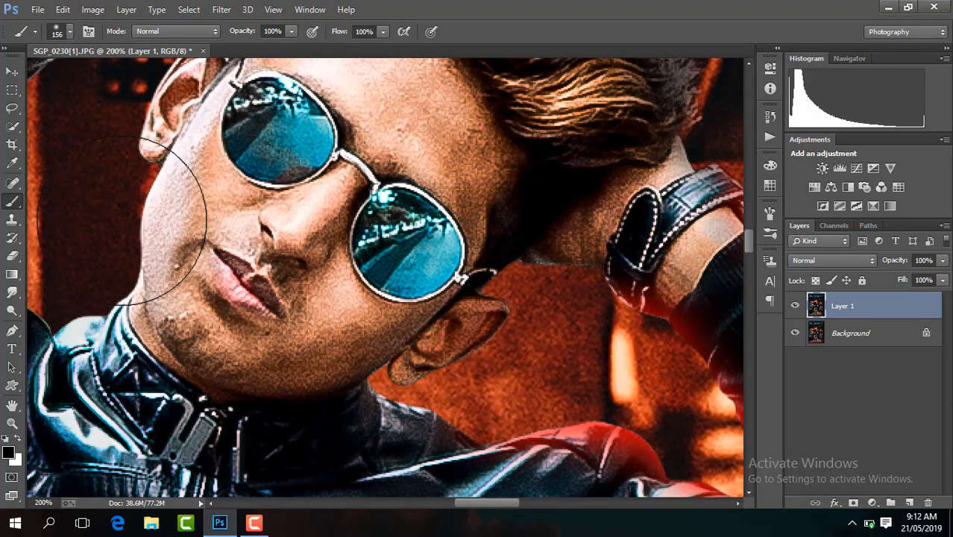
pyautogui.click(12, 292)
pyautogui.click(67, 36)
pyautogui.click(106, 74)
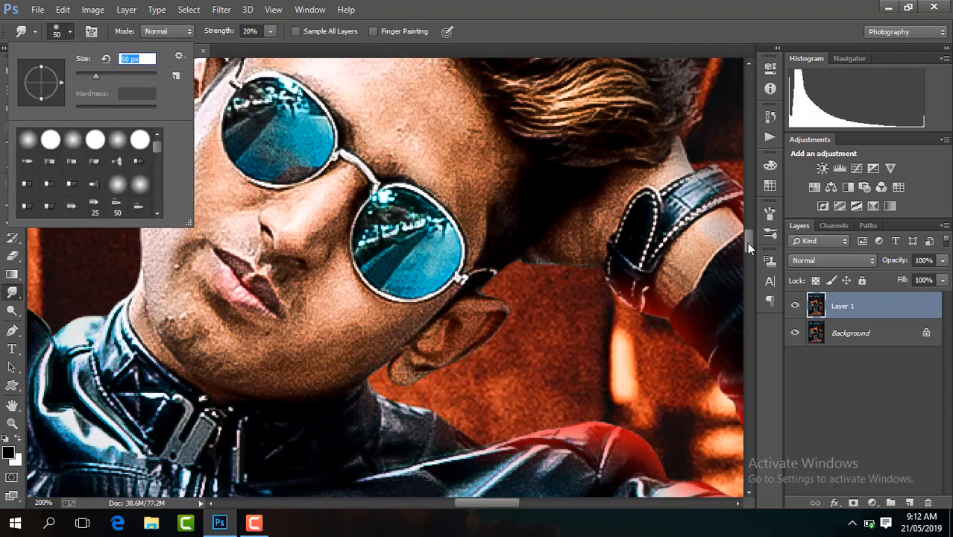
pyautogui.moveTo(747, 242); pyautogui.dragTo(747, 232)
pyautogui.moveTo(942, 266)
pyautogui.mouseDown()
pyautogui.moveTo(941, 278)
pyautogui.moveTo(922, 280)
pyautogui.mouseUp()
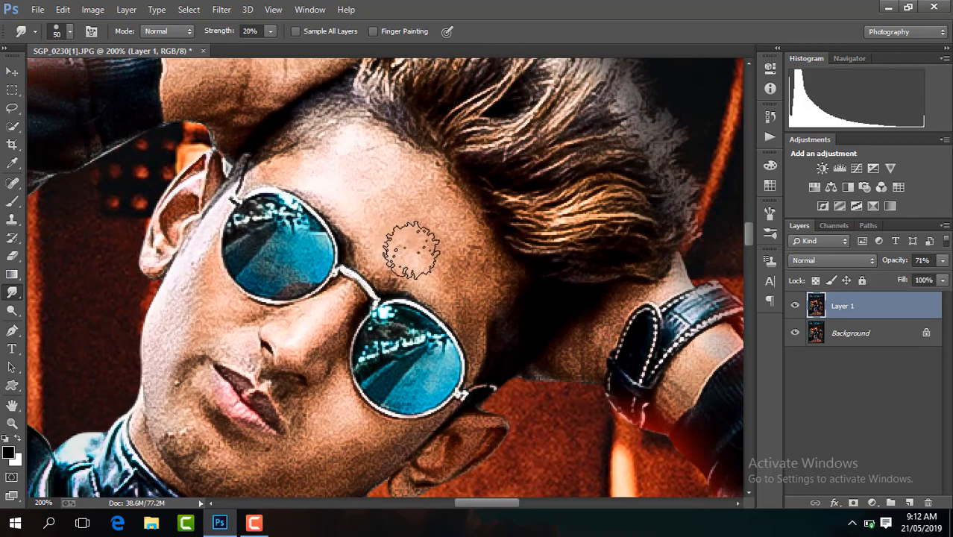
# - Smudge the skin of the man's forehead, cheeks and chin on Layer 1 to smooth it
pyautogui.moveTo(363, 189)
pyautogui.mouseDown()
pyautogui.moveTo(379, 159)
pyautogui.moveTo(447, 209)
pyautogui.moveTo(469, 265)
pyautogui.moveTo(481, 262)
pyautogui.moveTo(422, 237)
pyautogui.moveTo(389, 243)
pyautogui.moveTo(447, 217)
pyautogui.moveTo(341, 137)
pyautogui.moveTo(299, 161)
pyautogui.moveTo(343, 193)
pyautogui.moveTo(386, 171)
pyautogui.moveTo(438, 228)
pyautogui.moveTo(471, 302)
pyautogui.moveTo(470, 267)
pyautogui.moveTo(486, 260)
pyautogui.moveTo(478, 297)
pyautogui.moveTo(411, 254)
pyautogui.moveTo(420, 235)
pyautogui.moveTo(466, 247)
pyautogui.moveTo(401, 173)
pyautogui.moveTo(395, 233)
pyautogui.moveTo(445, 258)
pyautogui.moveTo(474, 297)
pyautogui.moveTo(490, 279)
pyautogui.moveTo(397, 154)
pyautogui.moveTo(398, 243)
pyautogui.mouseUp()
pyautogui.moveTo(749, 233); pyautogui.dragTo(750, 236)
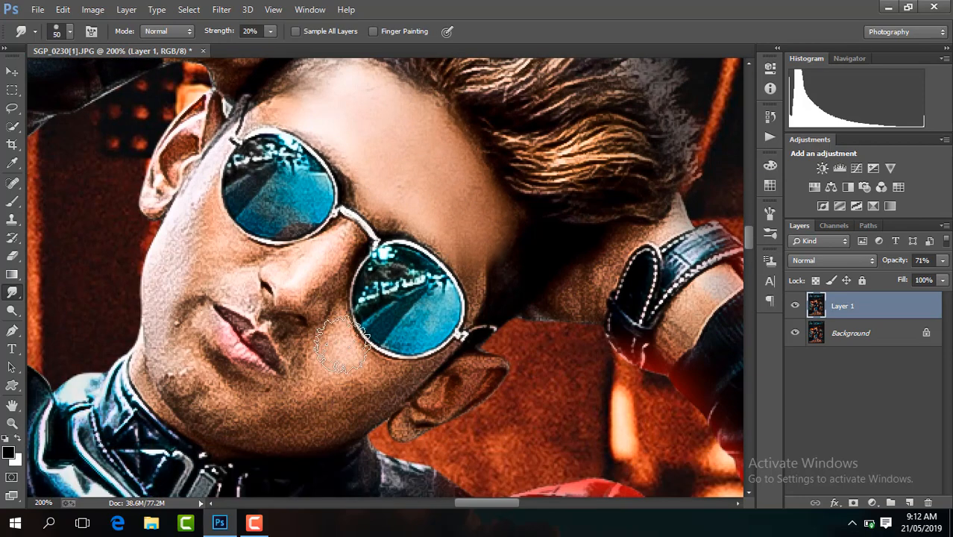
pyautogui.moveTo(343, 337)
pyautogui.mouseDown()
pyautogui.moveTo(346, 371)
pyautogui.moveTo(366, 384)
pyautogui.moveTo(327, 392)
pyautogui.moveTo(320, 408)
pyautogui.moveTo(348, 408)
pyautogui.moveTo(326, 413)
pyautogui.moveTo(341, 373)
pyautogui.moveTo(391, 391)
pyautogui.moveTo(344, 367)
pyautogui.moveTo(326, 410)
pyautogui.moveTo(217, 388)
pyautogui.moveTo(216, 403)
pyautogui.moveTo(347, 410)
pyautogui.moveTo(243, 416)
pyautogui.moveTo(186, 384)
pyautogui.moveTo(211, 403)
pyautogui.moveTo(190, 370)
pyautogui.moveTo(222, 394)
pyautogui.moveTo(198, 399)
pyautogui.moveTo(310, 420)
pyautogui.moveTo(224, 406)
pyautogui.moveTo(323, 410)
pyautogui.moveTo(286, 410)
pyautogui.mouseUp()
pyautogui.moveTo(207, 259)
pyautogui.mouseDown()
pyautogui.moveTo(173, 306)
pyautogui.moveTo(177, 358)
pyautogui.mouseUp()
pyautogui.moveTo(203, 237)
pyautogui.mouseDown()
pyautogui.moveTo(173, 289)
pyautogui.moveTo(195, 390)
pyautogui.moveTo(333, 403)
pyautogui.mouseUp()
# - Reduce the Smudge brush to 38 px and smooth the skin on the nose and beside the sunglasses at the temple
pyautogui.click(68, 31)
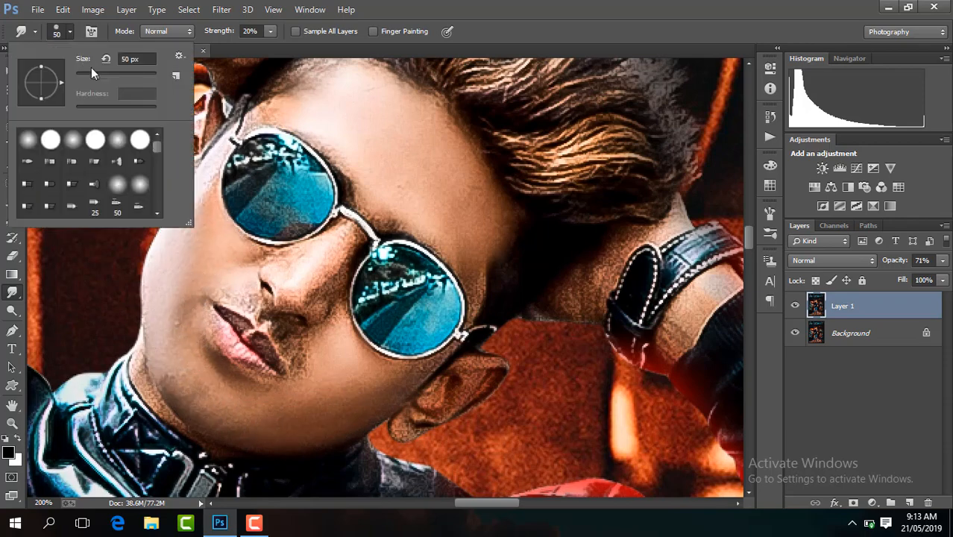
pyautogui.moveTo(315, 282)
pyautogui.mouseDown()
pyautogui.moveTo(340, 250)
pyautogui.moveTo(315, 274)
pyautogui.moveTo(329, 293)
pyautogui.moveTo(317, 261)
pyautogui.moveTo(281, 272)
pyautogui.moveTo(317, 265)
pyautogui.moveTo(303, 282)
pyautogui.moveTo(185, 263)
pyautogui.moveTo(246, 258)
pyautogui.moveTo(195, 225)
pyautogui.moveTo(202, 193)
pyautogui.moveTo(178, 342)
pyautogui.moveTo(297, 252)
pyautogui.moveTo(312, 264)
pyautogui.moveTo(261, 267)
pyautogui.moveTo(341, 246)
pyautogui.moveTo(322, 261)
pyautogui.moveTo(320, 291)
pyautogui.mouseUp()
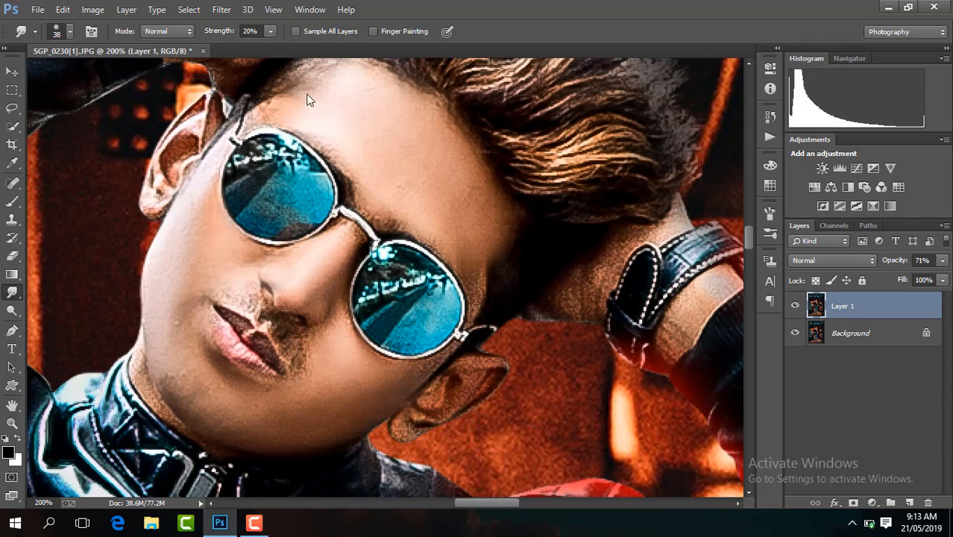
pyautogui.moveTo(471, 275)
pyautogui.mouseDown()
pyautogui.moveTo(490, 226)
pyautogui.moveTo(469, 250)
pyautogui.mouseUp()
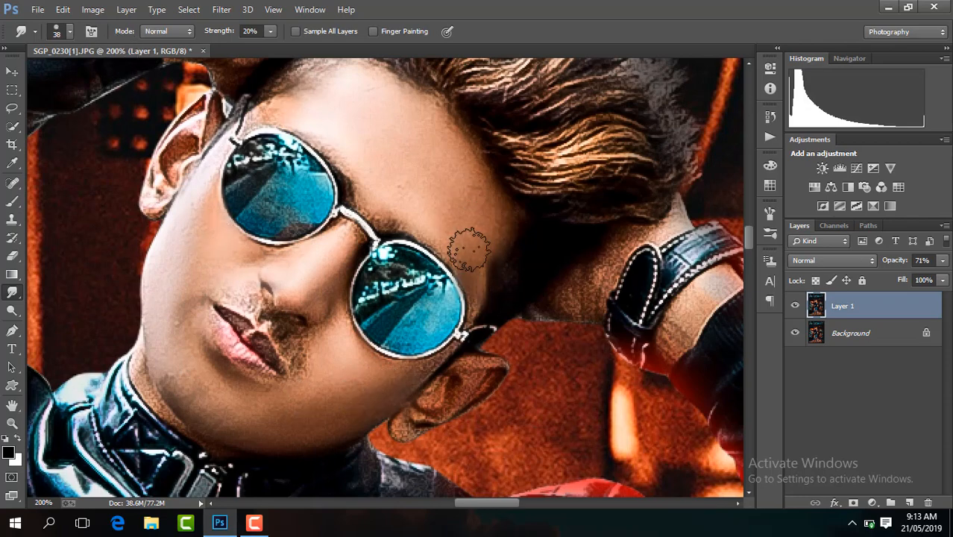
# - Reduce the Smudge brush to 27 px and smooth the skin of the ear and just below the sunglasses
pyautogui.click(66, 33)
pyautogui.moveTo(463, 397)
pyautogui.mouseDown()
pyautogui.moveTo(458, 387)
pyautogui.moveTo(412, 423)
pyautogui.mouseUp()
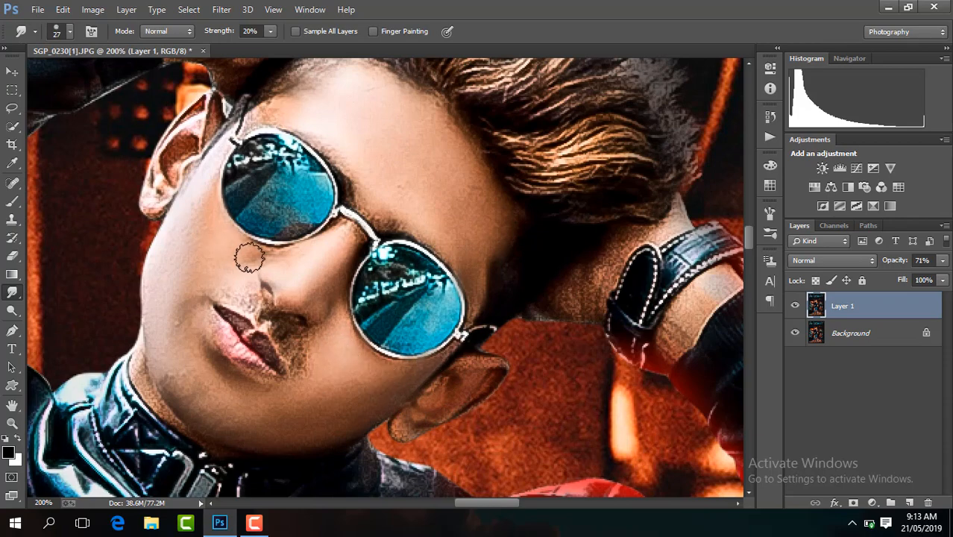
pyautogui.moveTo(250, 258); pyautogui.dragTo(231, 248)
# - Smudge the skin of the man's raised hands and wrists, including the area beside the wristband
pyautogui.moveTo(513, 504); pyautogui.dragTo(532, 504)
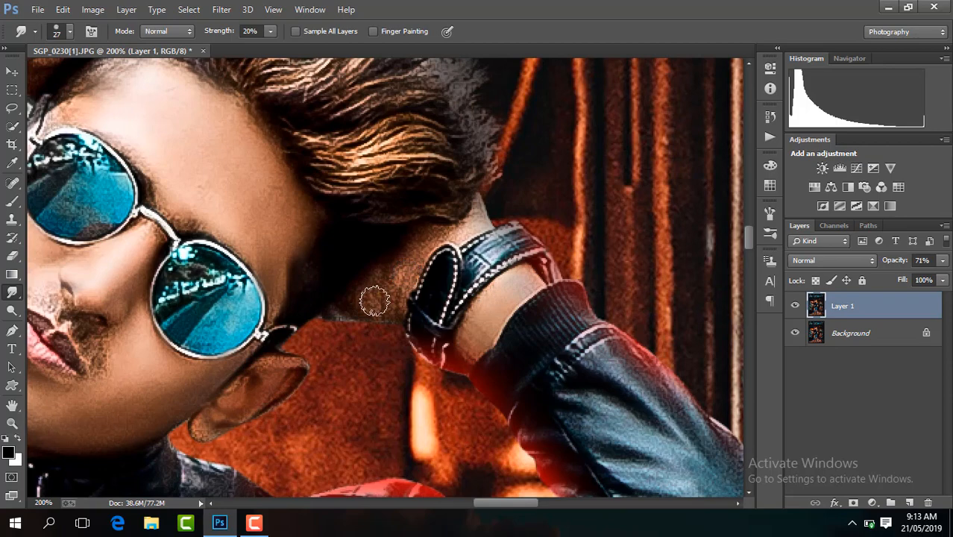
pyautogui.moveTo(462, 241); pyautogui.dragTo(471, 222)
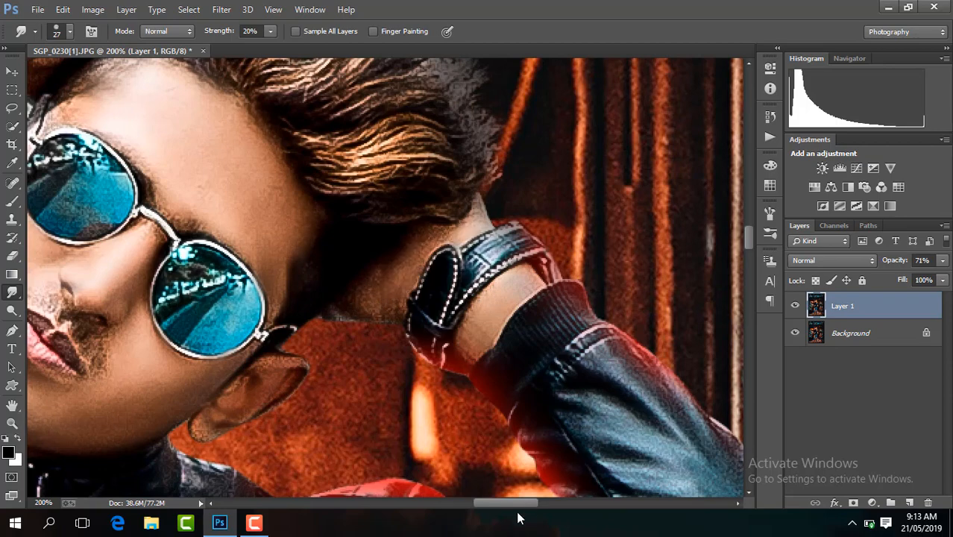
pyautogui.moveTo(516, 504); pyautogui.dragTo(484, 501)
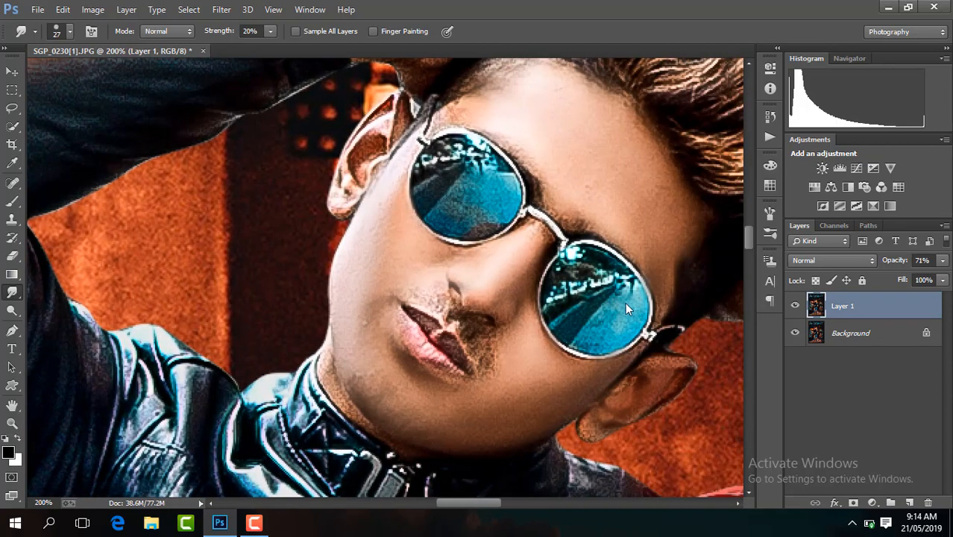
pyautogui.moveTo(748, 249); pyautogui.dragTo(748, 229)
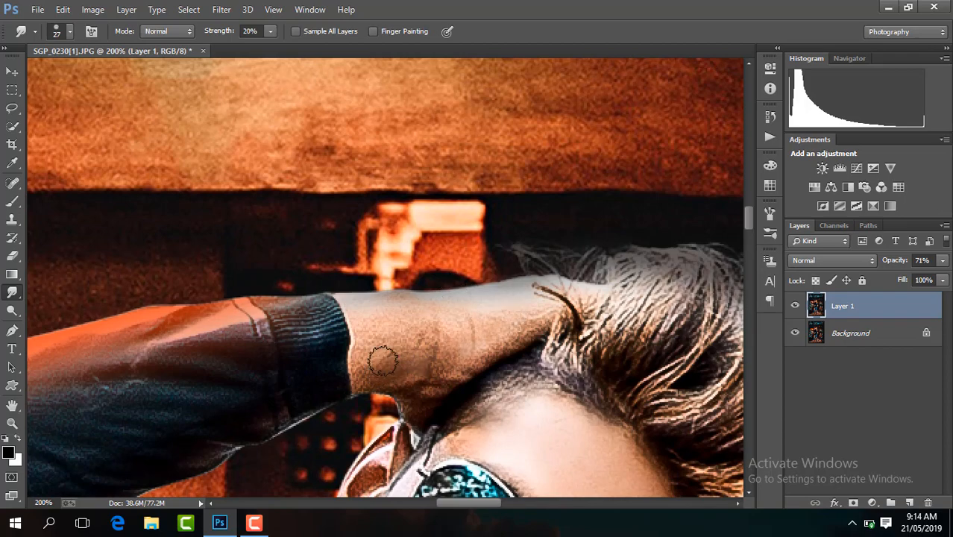
# - Flatten the smoothed Layer 1 and the background into a single layer
pyautogui.hotkey('ctrl', '-')
pyautogui.hotkey('ctrl', '-')
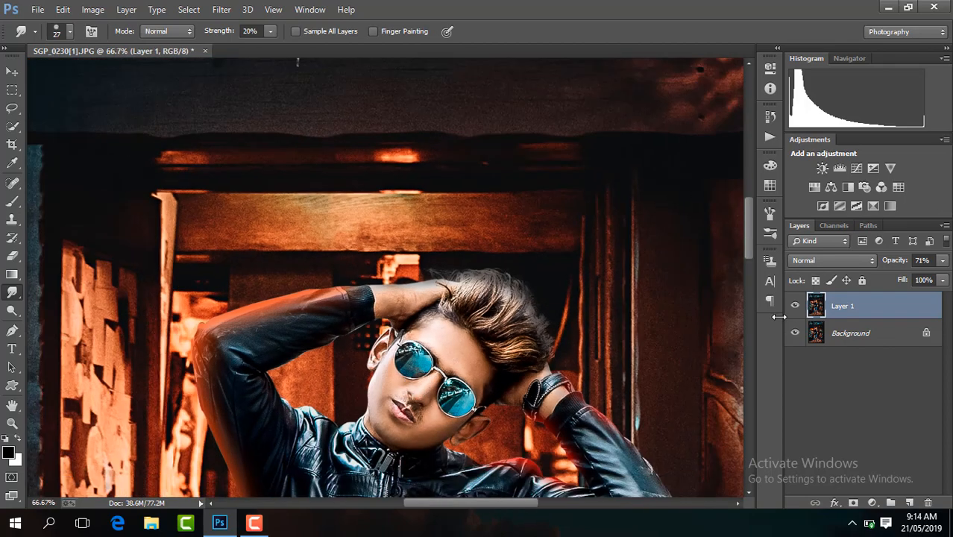
pyautogui.rightClick(851, 306)
pyautogui.click(606, 426)
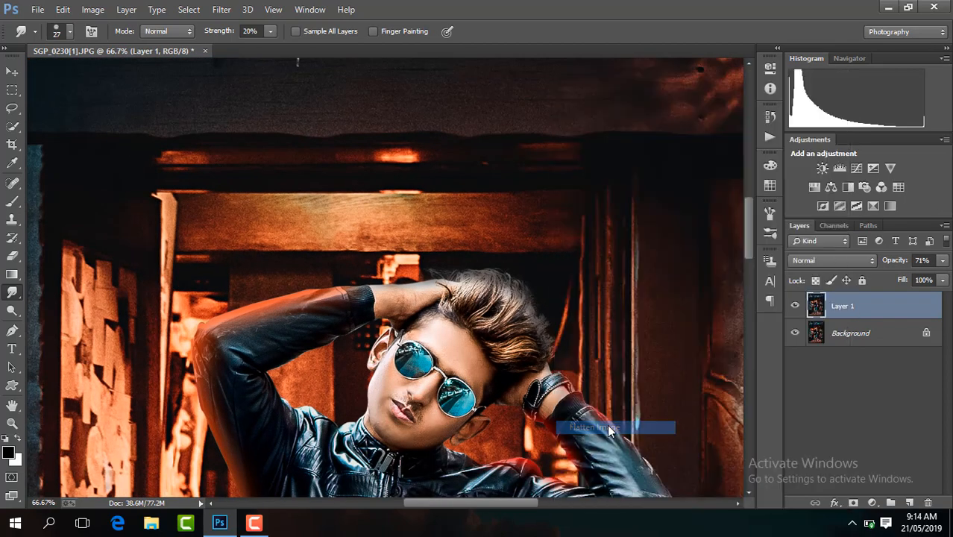
# - Duplicate the background, invert the copy's colours and set its blend mode to Vivid Light
pyautogui.hotkey('ctrl', 'j')
pyautogui.hotkey('ctrl', 'i')
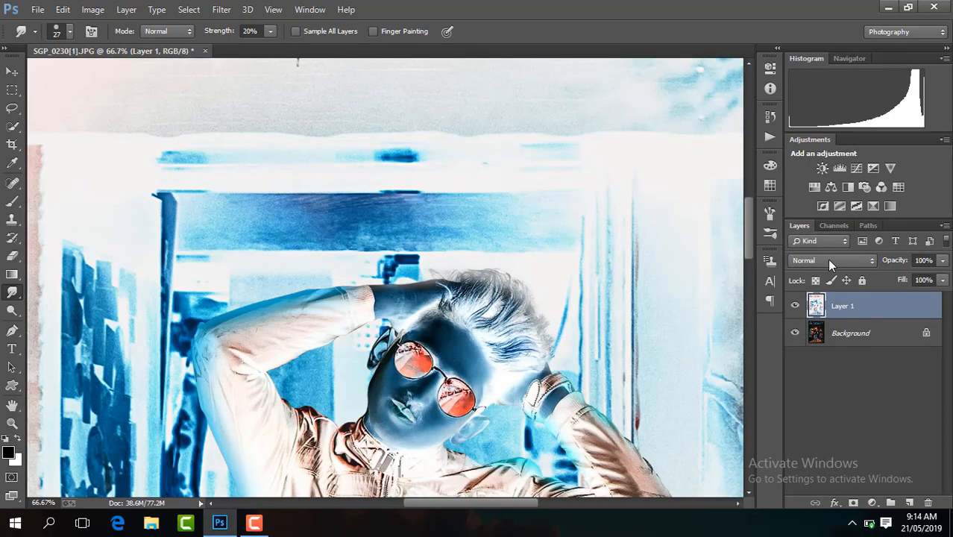
pyautogui.click(827, 259)
pyautogui.click(817, 208)
# - Apply a High Pass filter with a radius of 14.1 pixels to the inverted layer
pyautogui.click(221, 9)
pyautogui.moveTo(277, 323)
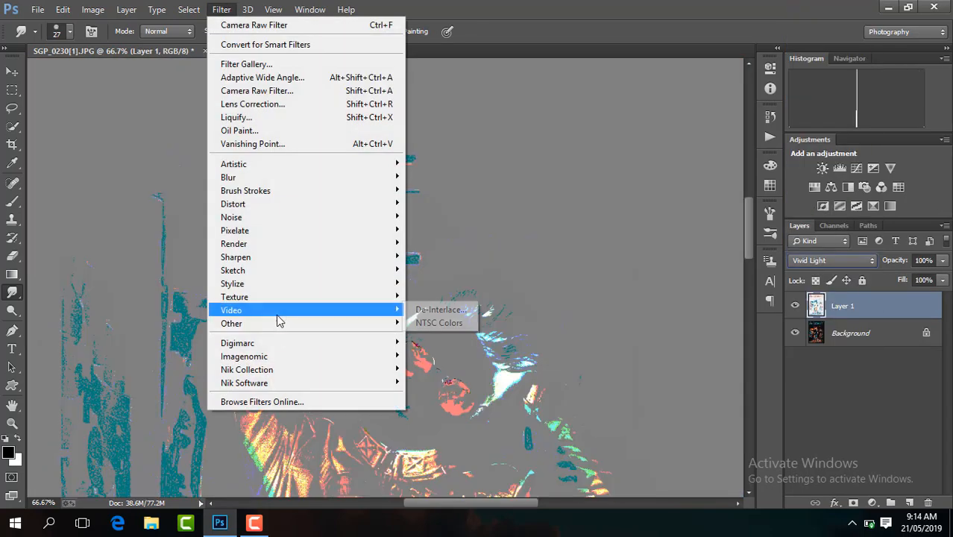
pyautogui.click(423, 337)
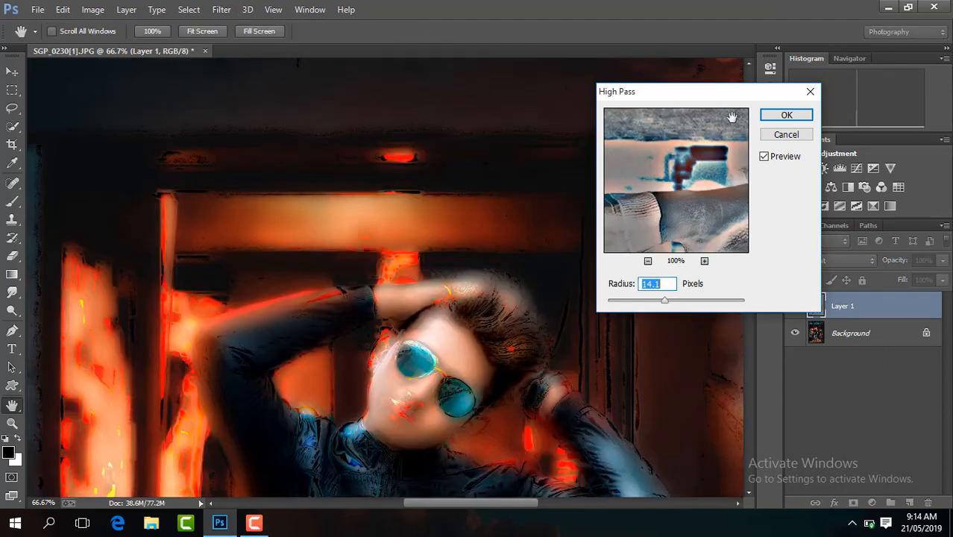
pyautogui.click(787, 114)
# - Apply a Gaussian Blur with a radius of 8.4 pixels to Layer 1 and hide the layer with a black mask
pyautogui.click(221, 9)
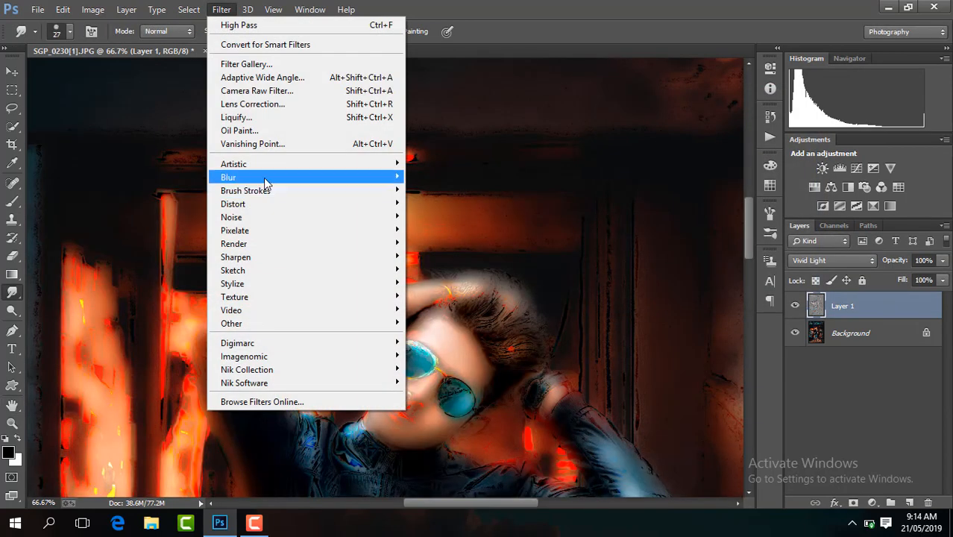
pyautogui.moveTo(351, 177)
pyautogui.click(433, 276)
pyautogui.moveTo(785, 264); pyautogui.dragTo(781, 267)
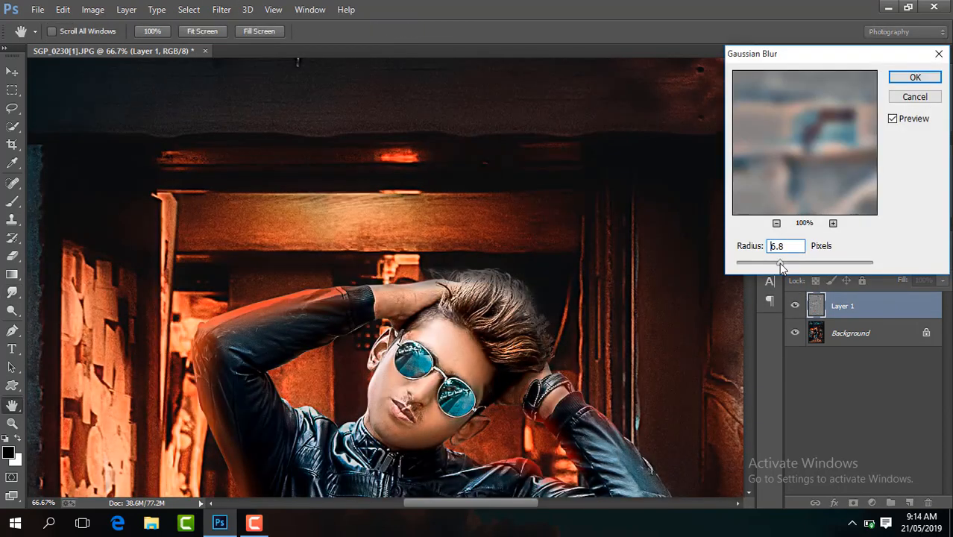
pyautogui.hotkey('ctrl', '+')
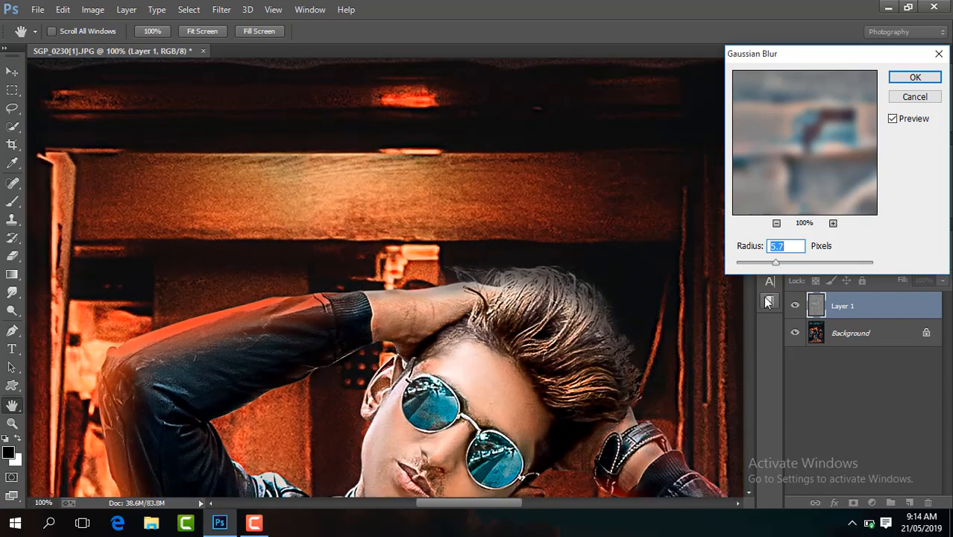
pyautogui.moveTo(768, 60); pyautogui.dragTo(793, 61)
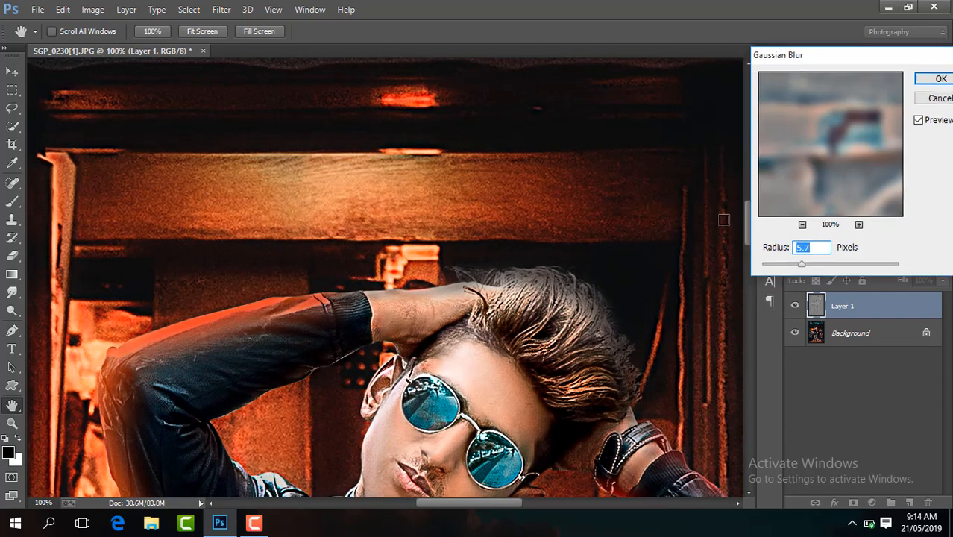
pyautogui.moveTo(748, 228); pyautogui.dragTo(748, 245)
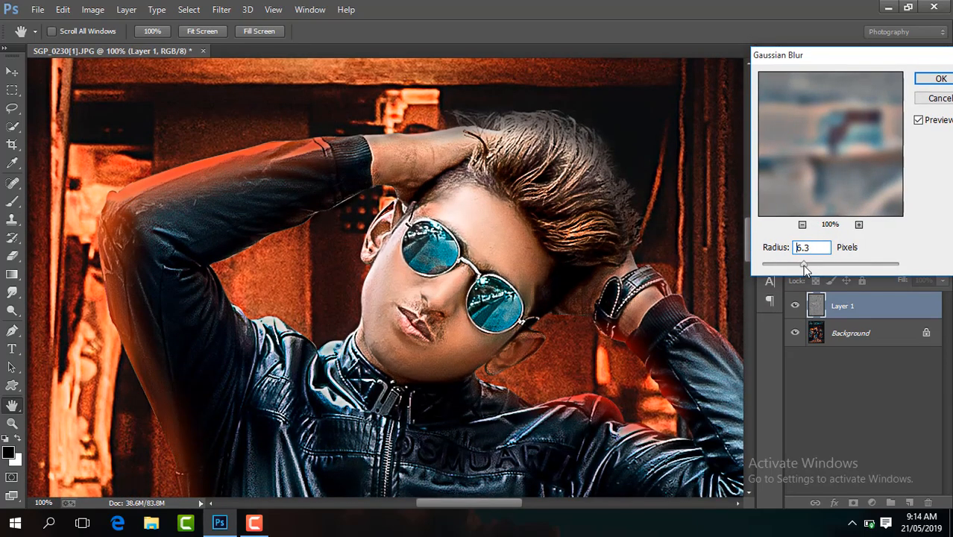
pyautogui.moveTo(804, 268); pyautogui.dragTo(813, 269)
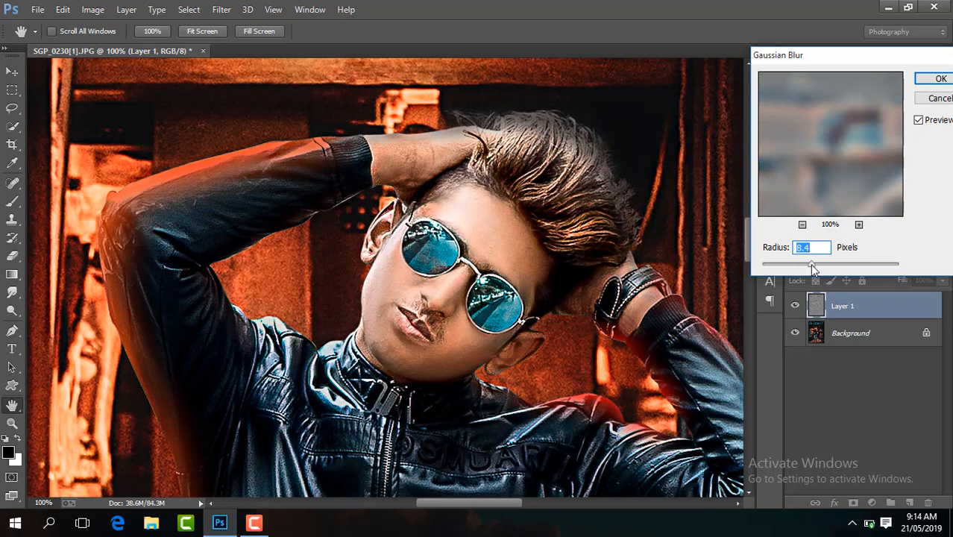
pyautogui.click(939, 79)
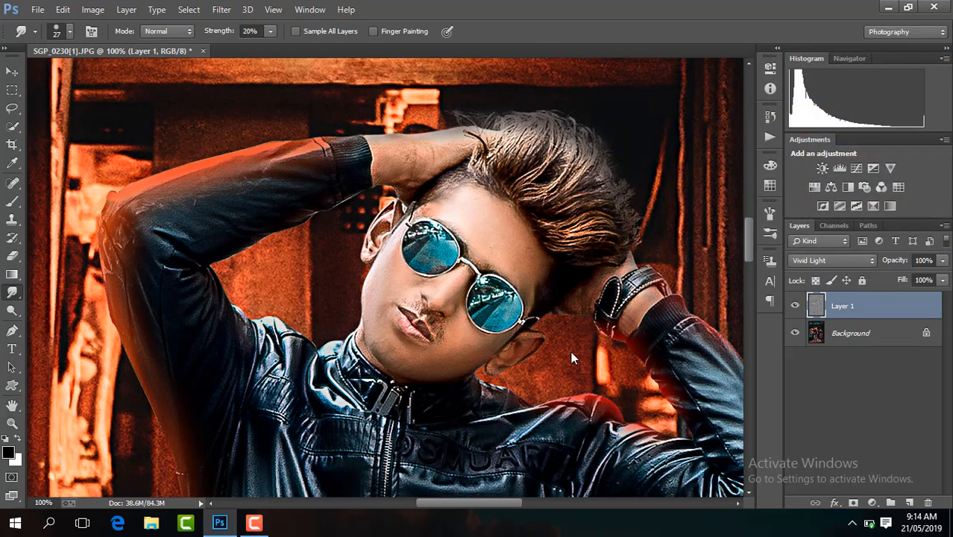
pyautogui.keyDown('alt'); pyautogui.click(853, 504); pyautogui.keyUp('alt')
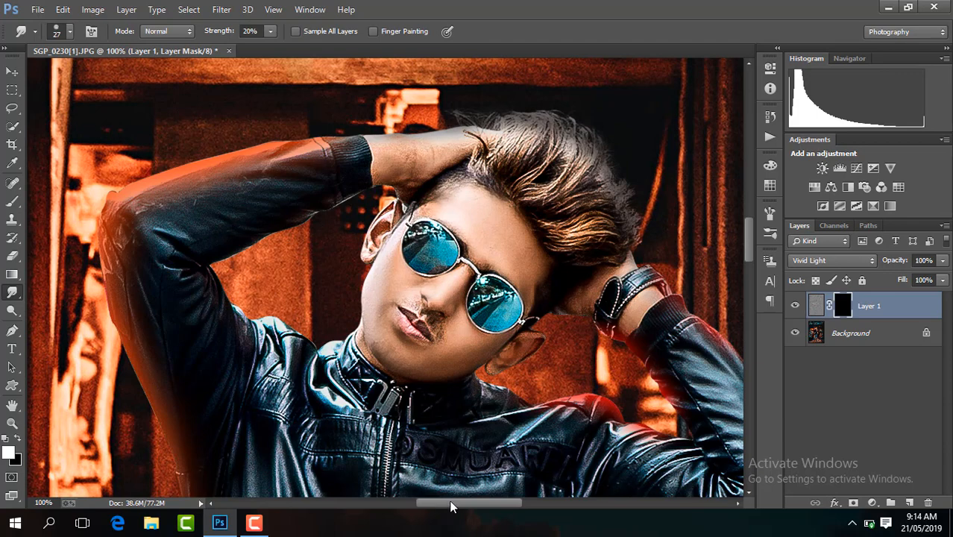
# - Reveal the smoothing on the man's face and the skin near his wrist by painting white on Layer 1's mask with a soft 61 px brush
pyautogui.moveTo(450, 507); pyautogui.dragTo(470, 507)
pyautogui.hotkey('ctrl', '+')
pyautogui.click(12, 203)
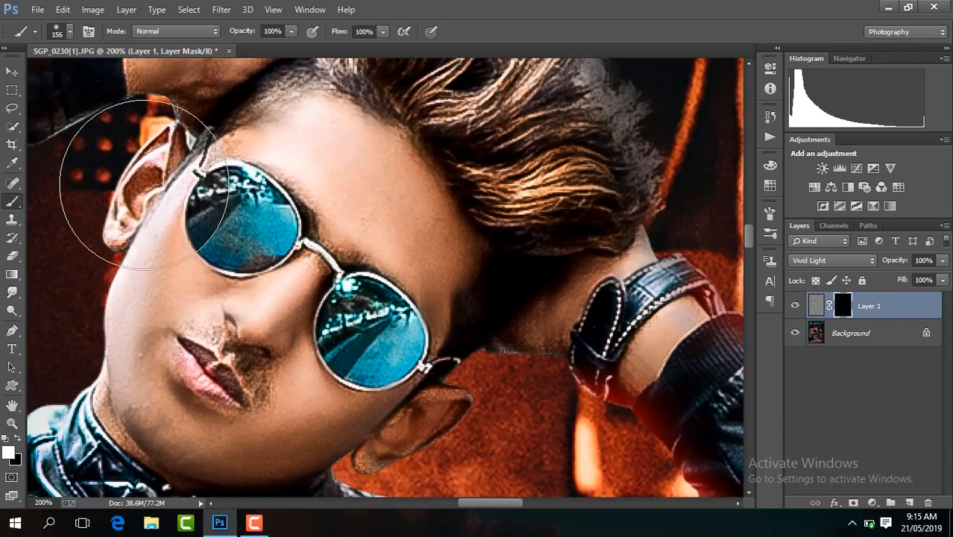
pyautogui.click(69, 31)
pyautogui.moveTo(109, 76); pyautogui.dragTo(105, 76)
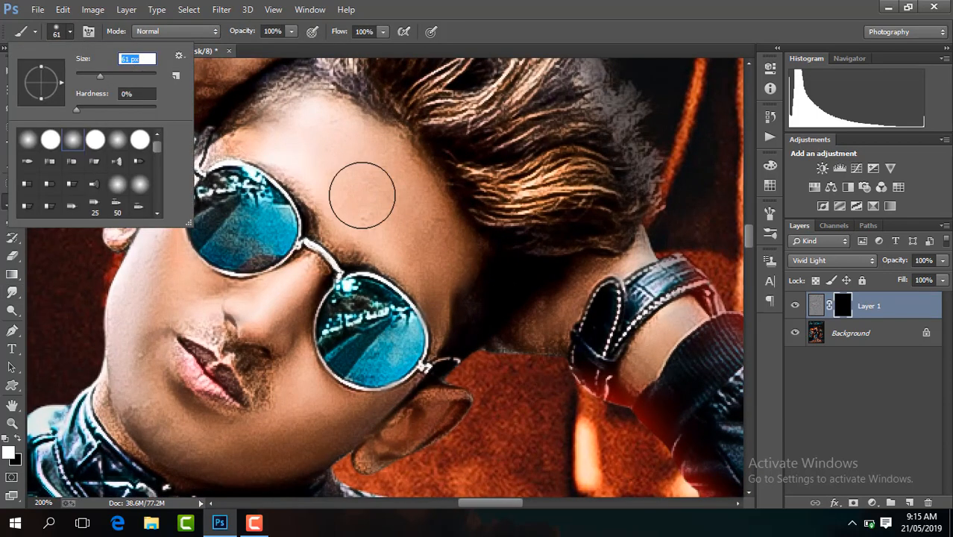
pyautogui.moveTo(362, 195)
pyautogui.mouseDown()
pyautogui.moveTo(353, 174)
pyautogui.moveTo(436, 263)
pyautogui.moveTo(382, 151)
pyautogui.moveTo(249, 153)
pyautogui.moveTo(341, 215)
pyautogui.moveTo(375, 264)
pyautogui.moveTo(194, 313)
pyautogui.moveTo(170, 305)
pyautogui.moveTo(170, 167)
pyautogui.moveTo(179, 367)
pyautogui.moveTo(198, 450)
pyautogui.moveTo(265, 453)
pyautogui.moveTo(433, 408)
pyautogui.moveTo(277, 226)
pyautogui.mouseUp()
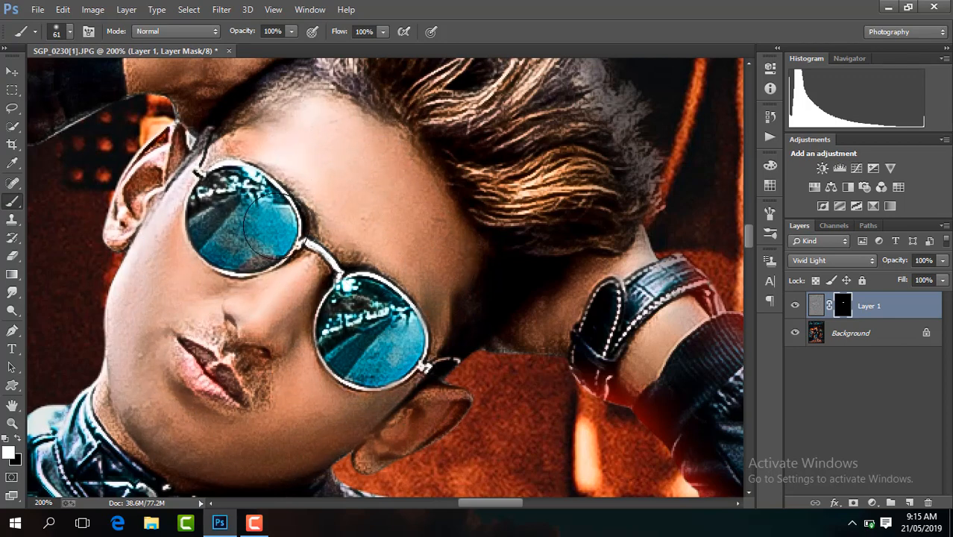
pyautogui.moveTo(622, 273)
pyautogui.mouseDown()
pyautogui.moveTo(596, 308)
pyautogui.moveTo(644, 321)
pyautogui.moveTo(628, 299)
pyautogui.moveTo(533, 316)
pyautogui.mouseUp()
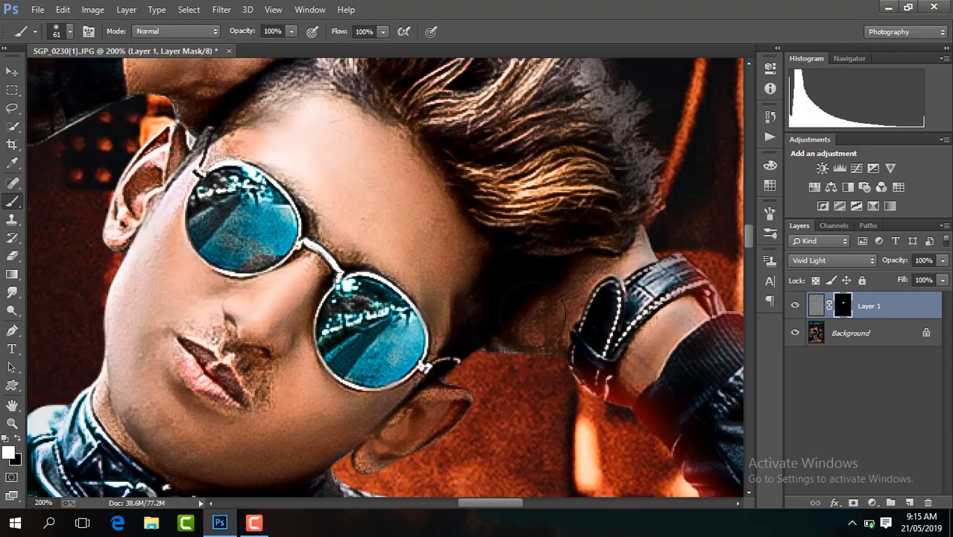
pyautogui.moveTo(746, 236); pyautogui.dragTo(746, 222)
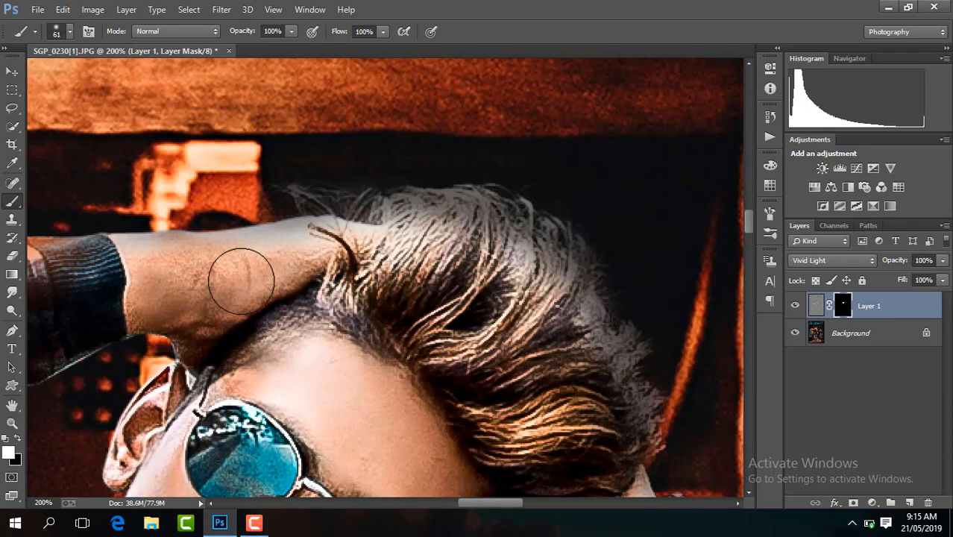
# - Flatten the masked Layer 1 and the background into a single layer
pyautogui.hotkey('ctrl', '-')
pyautogui.hotkey('ctrl', '-')
pyautogui.hotkey('ctrl', '-')
pyautogui.hotkey('ctrl', '-')
pyautogui.hotkey('ctrl', '-')
pyautogui.hotkey('ctrl', '-')
pyautogui.hotkey('ctrl', '-')
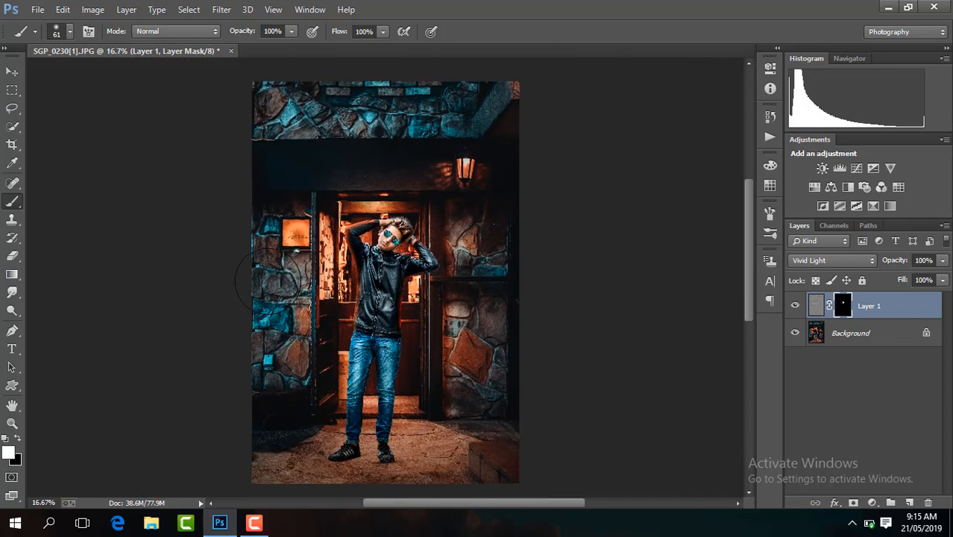
pyautogui.rightClick(902, 317)
pyautogui.click(686, 427)
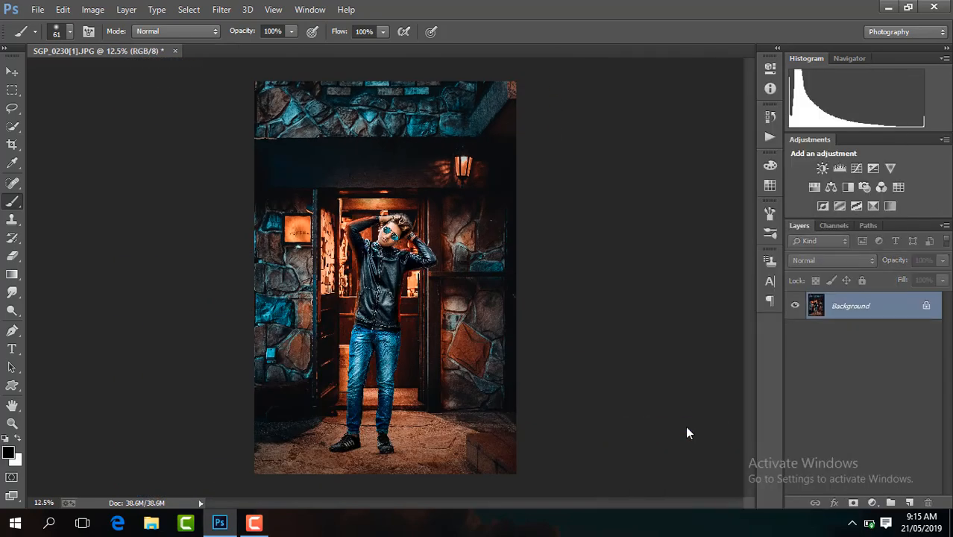
# - Duplicate the flattened background into a new layer above it
pyautogui.hotkey('ctrl', 'j')
pyautogui.hotkey('ctrl', '+')
pyautogui.hotkey('ctrl', '+')
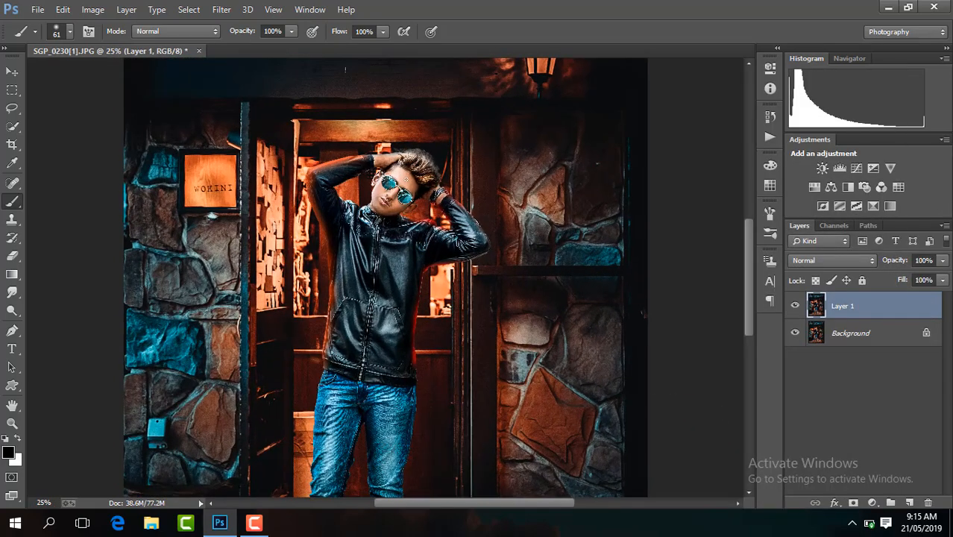
pyautogui.hotkey('ctrl', '-')
pyautogui.hotkey('ctrl', '-')
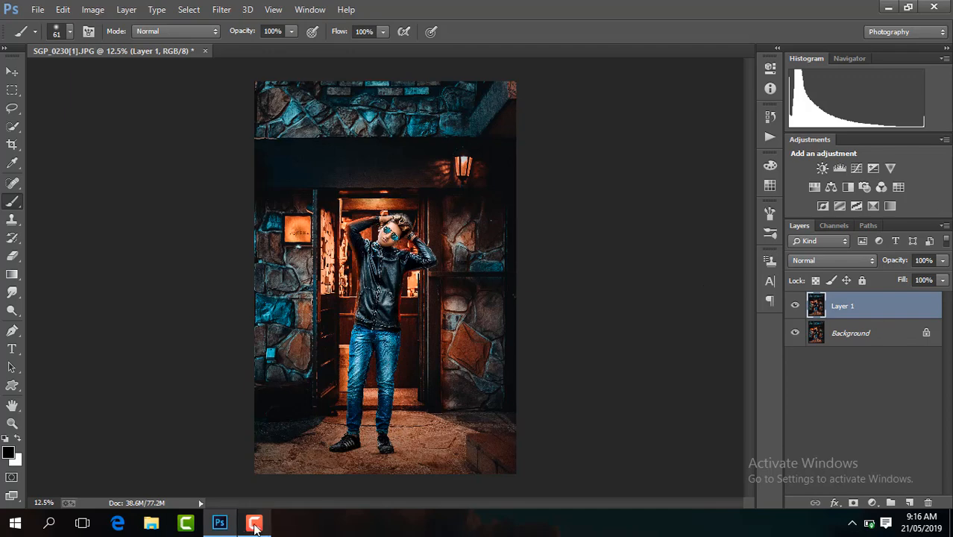
pyautogui.click(884, 477)
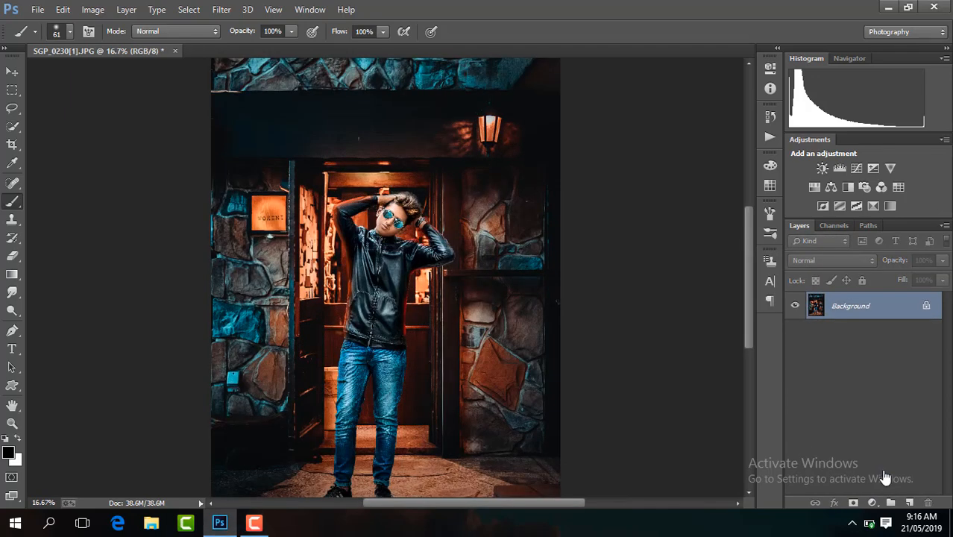
pyautogui.hotkey('ctrl', 'j')
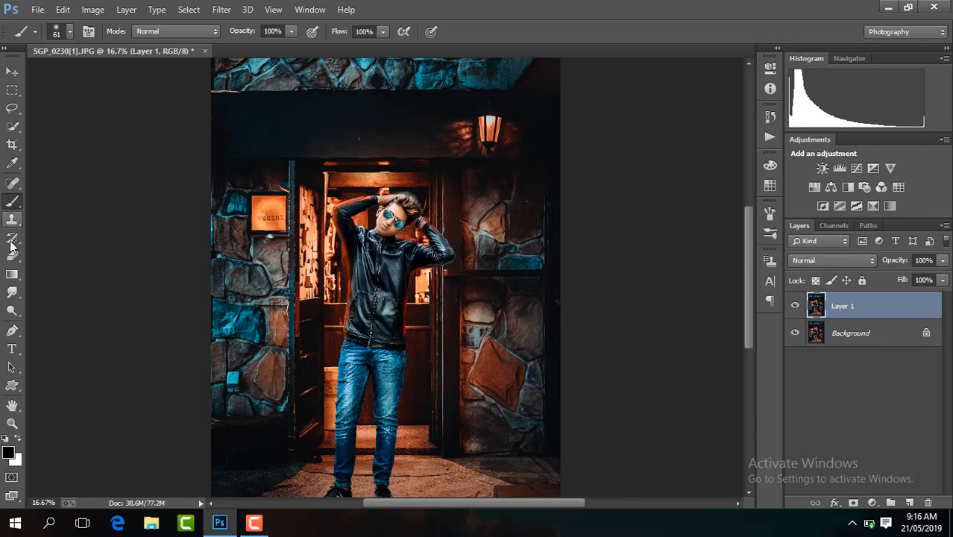
# - Examine the retouched face, hair and raised arm up close and review the whole image
pyautogui.hotkey('ctrl', '+')
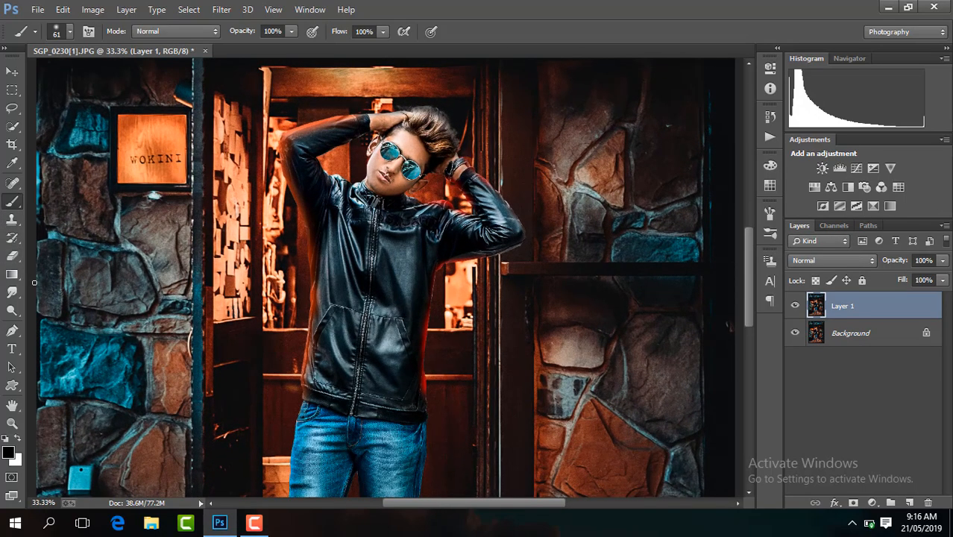
pyautogui.hotkey('ctrl', '+')
pyautogui.scroll(5, 746, 264)
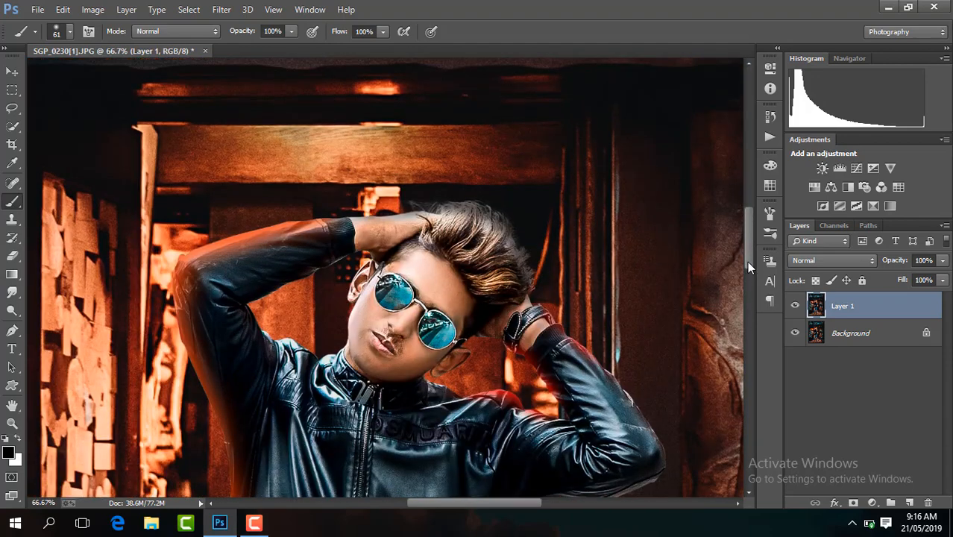
pyautogui.hotkey('ctrl', '+')
pyautogui.hotkey('ctrl', '+')
pyautogui.moveTo(479, 505); pyautogui.dragTo(500, 506)
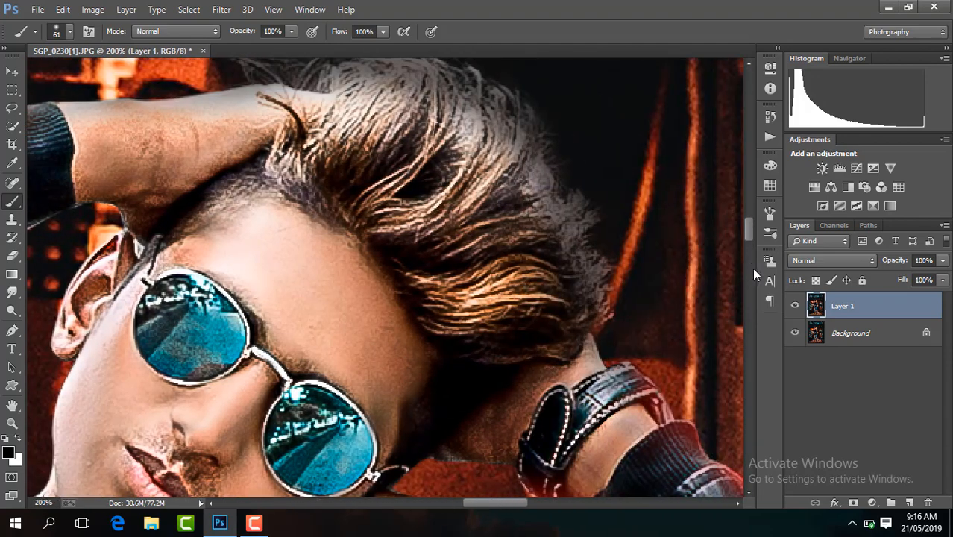
pyautogui.moveTo(752, 239); pyautogui.dragTo(751, 235)
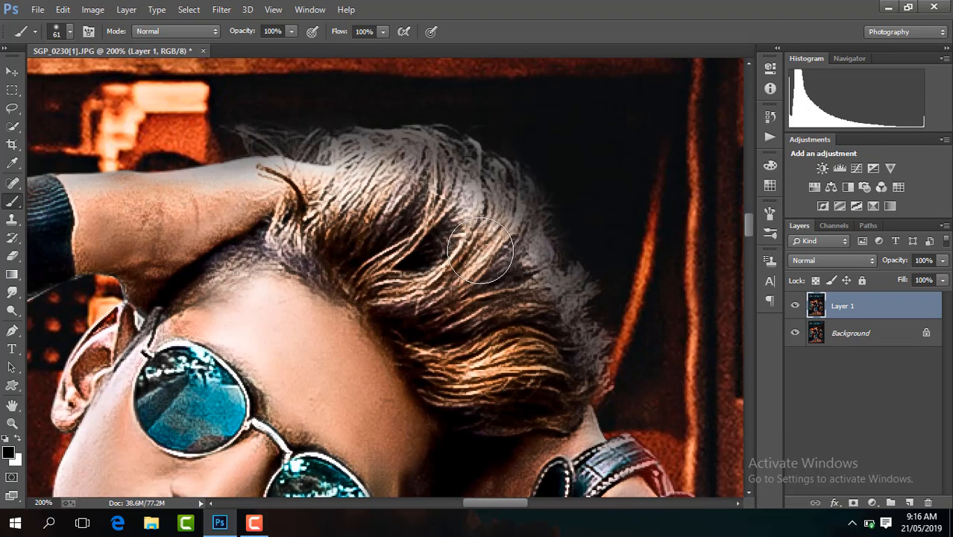
pyautogui.hotkey('ctrl', '-')
pyautogui.hotkey('ctrl', '-')
pyautogui.hotkey('ctrl', '-')
pyautogui.hotkey('ctrl', '-')
pyautogui.hotkey('ctrl', '-')
pyautogui.hotkey('ctrl', '-')
pyautogui.hotkey('ctrl', '-')
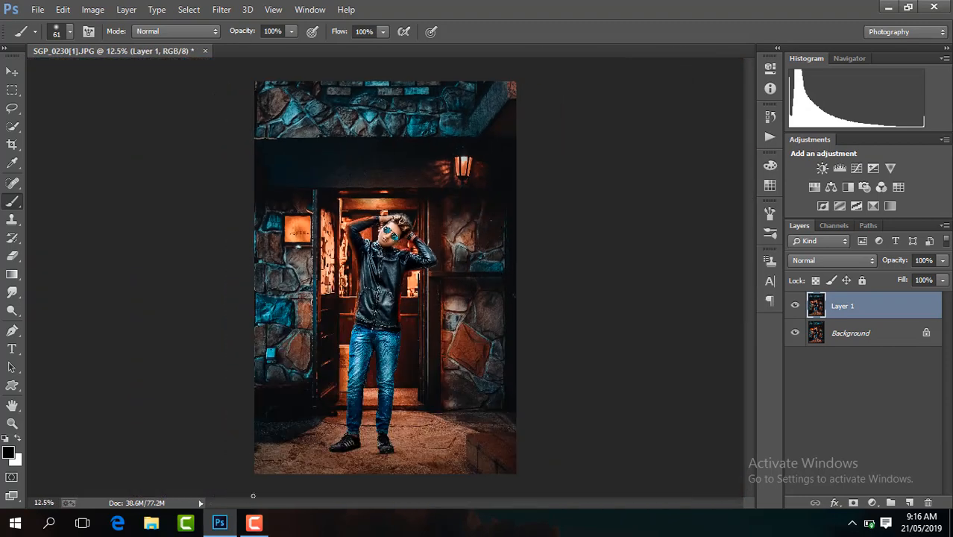
pyautogui.click(254, 522)
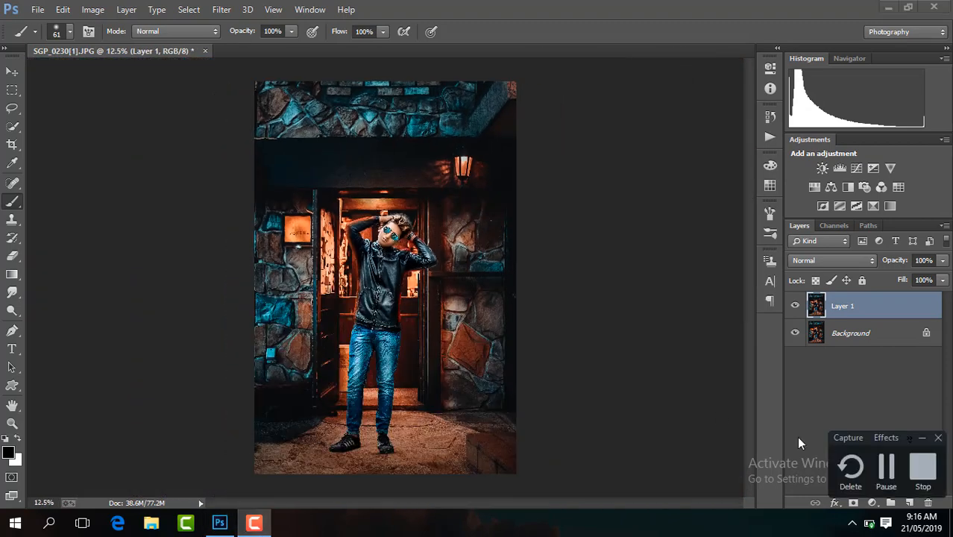
pyautogui.click(885, 470)
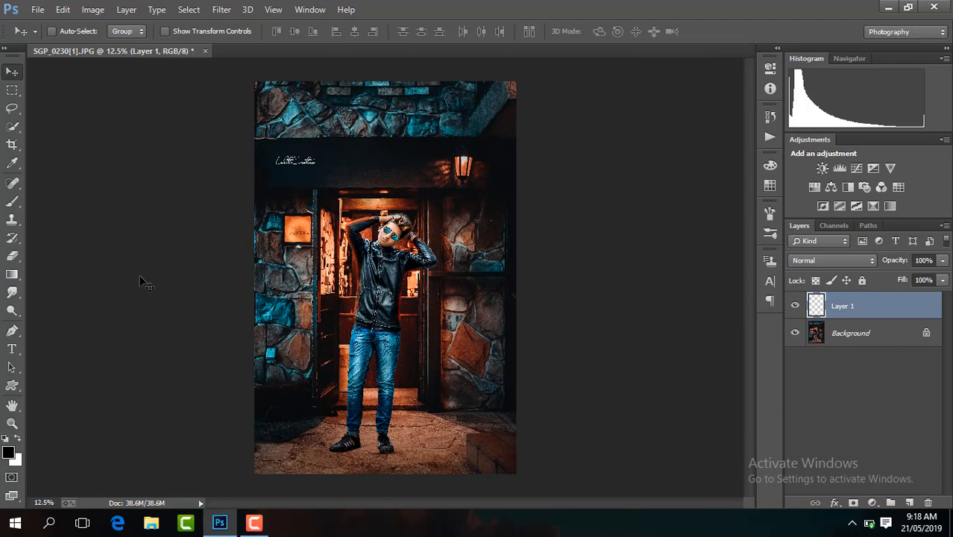
# - Set the foreground colour to red (ff0000) and paint a soft spot on the empty Layer 1 in the doorway beside the man
pyautogui.click(9, 454)
pyautogui.write('ff0000')
pyautogui.click(852, 227)
pyautogui.click(12, 201)
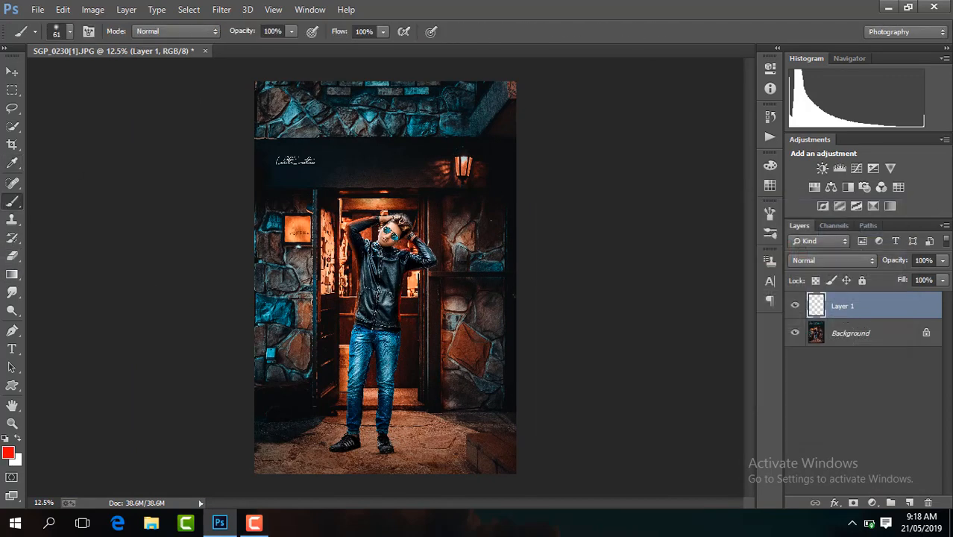
# - Scale the red spot up into a large soft glow spanning the doorway and the man's side
pyautogui.click(12, 71)
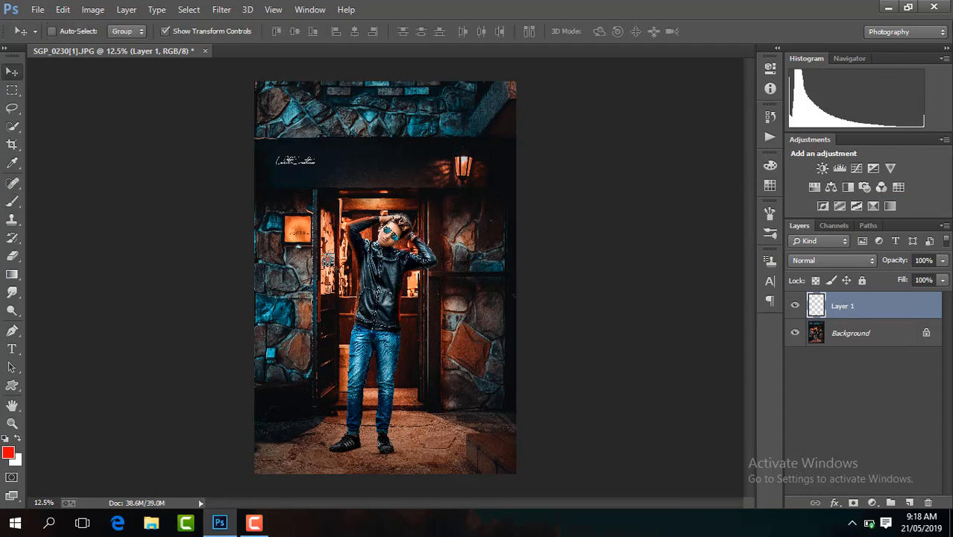
pyautogui.moveTo(335, 268); pyautogui.dragTo(432, 363)
pyautogui.press('Return')
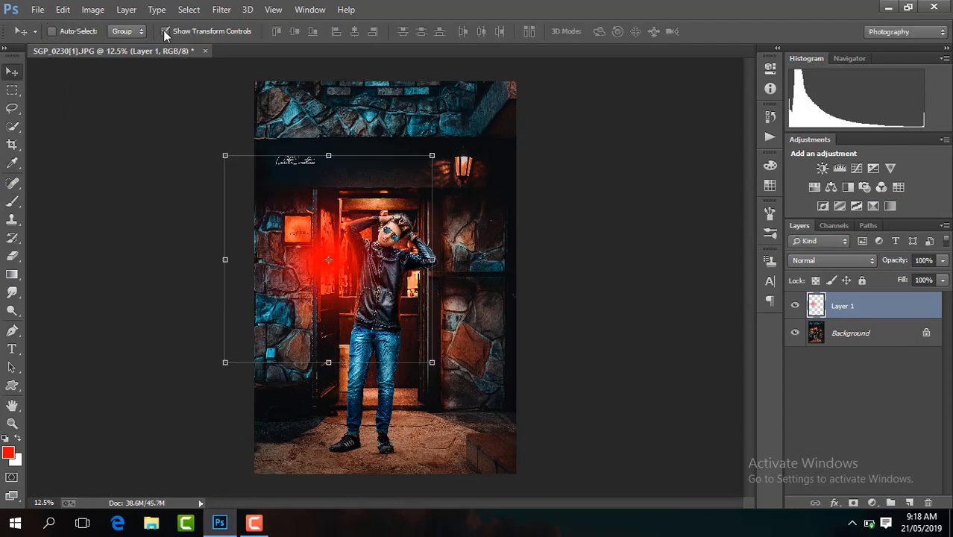
# - Adjust the glow's hue to +9 and saturation to +19, and set its layer's blend mode to Screen
pyautogui.click(92, 9)
pyautogui.moveTo(146, 45)
pyautogui.click(330, 121)
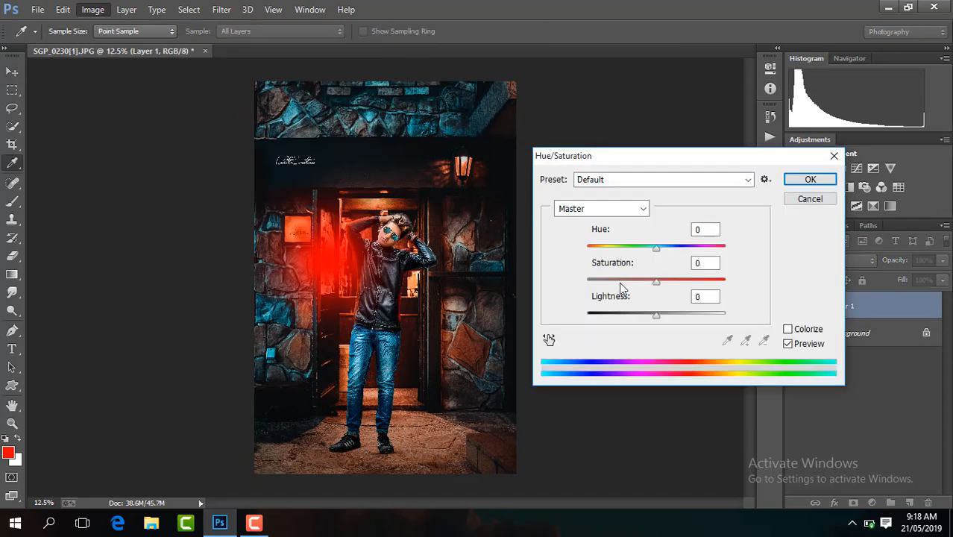
pyautogui.moveTo(657, 247); pyautogui.dragTo(663, 247)
pyautogui.moveTo(656, 280); pyautogui.dragTo(671, 286)
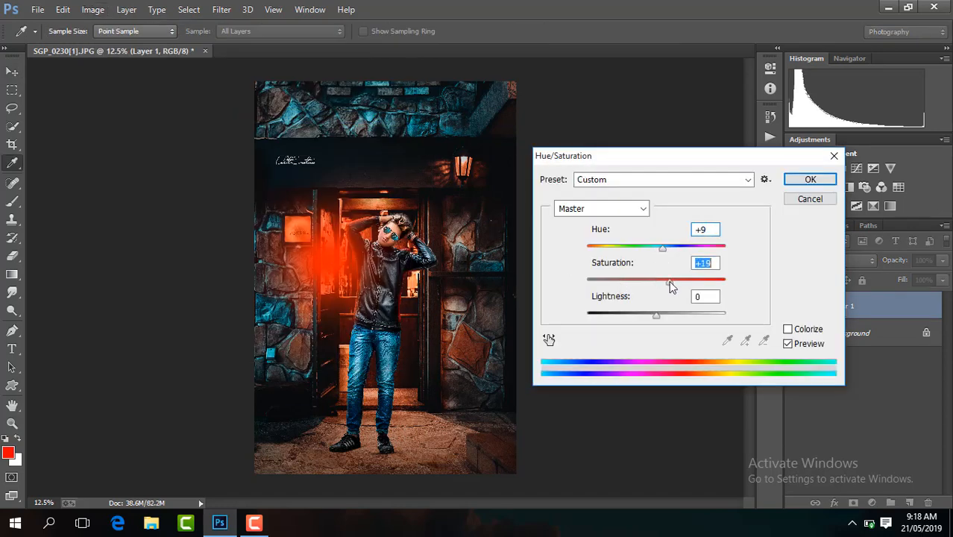
pyautogui.click(810, 179)
pyautogui.click(860, 261)
pyautogui.click(820, 113)
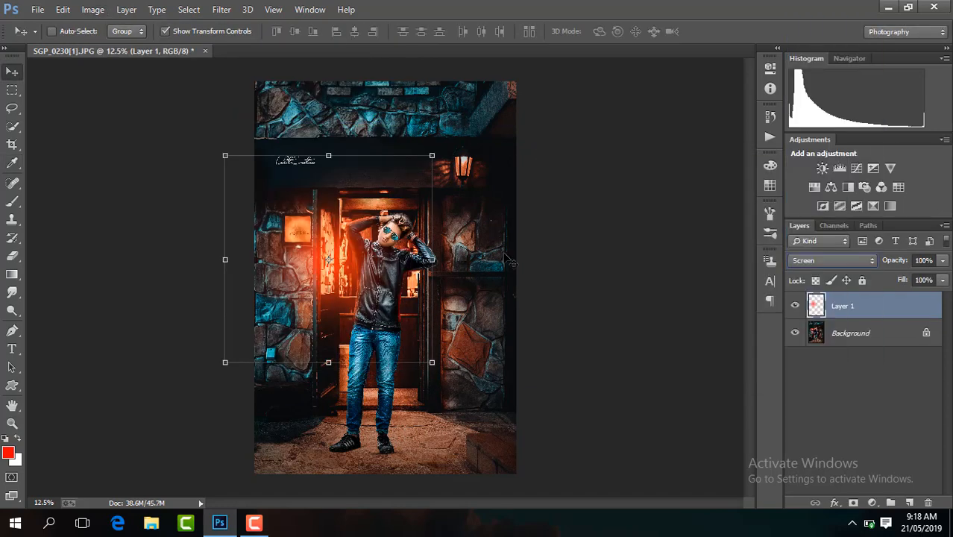
# - Shift the glow slightly closer to the man and reduce its layer opacity to 57%
pyautogui.moveTo(511, 263); pyautogui.dragTo(528, 272)
pyautogui.click(943, 260)
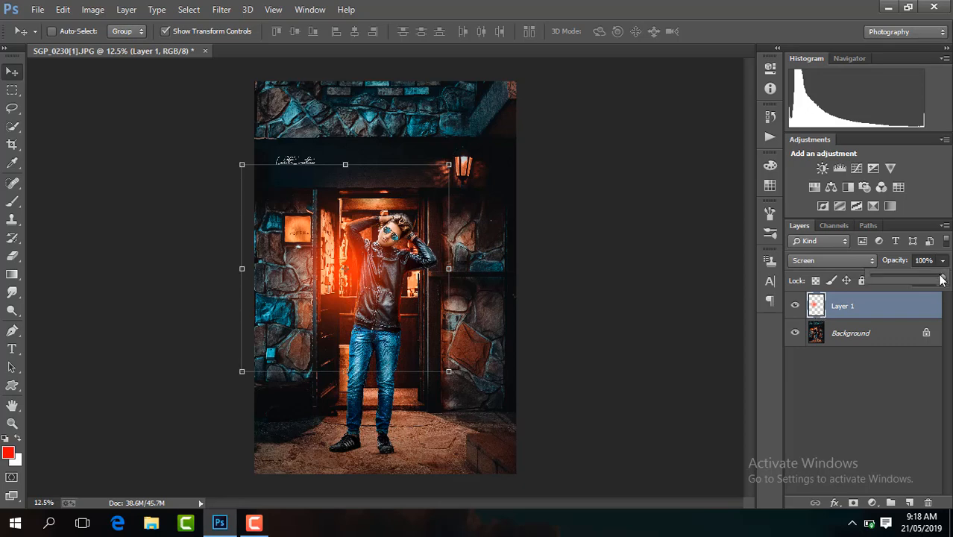
pyautogui.moveTo(942, 276); pyautogui.dragTo(911, 275)
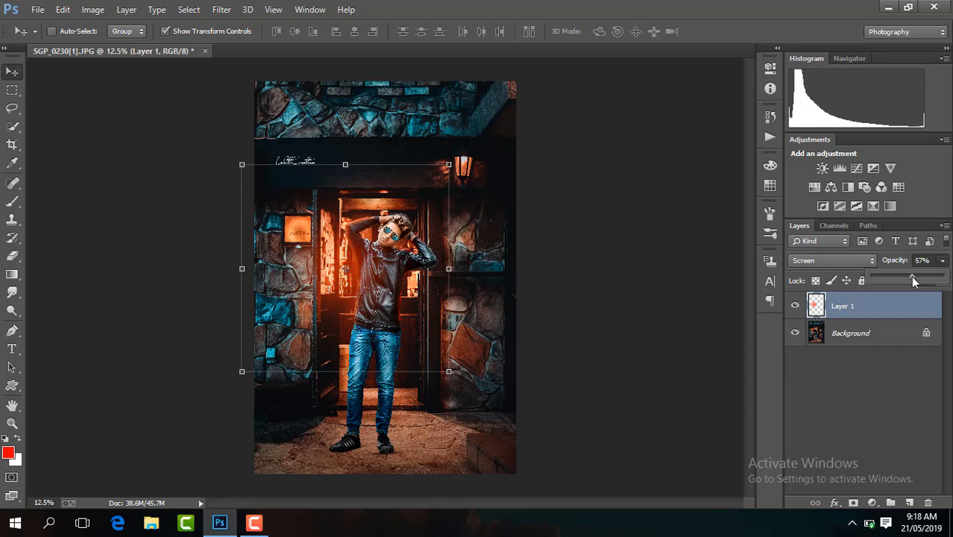
# - Shrink the glow to about three quarters of its size and reposition it slightly lower behind the man's side
pyautogui.hotkey('ctrl', '+')
pyautogui.moveTo(471, 245); pyautogui.dragTo(485, 294)
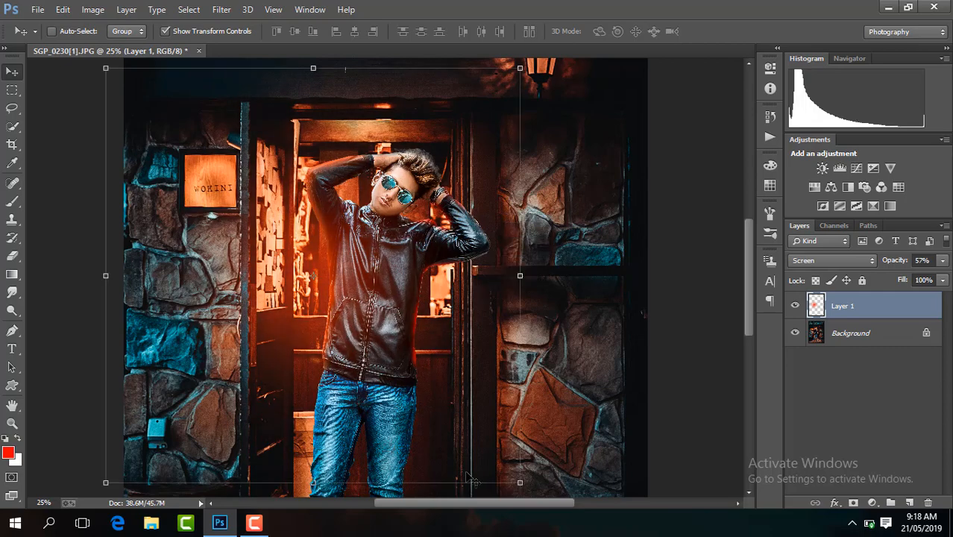
pyautogui.moveTo(520, 482); pyautogui.dragTo(461, 434)
pyautogui.click(626, 31)
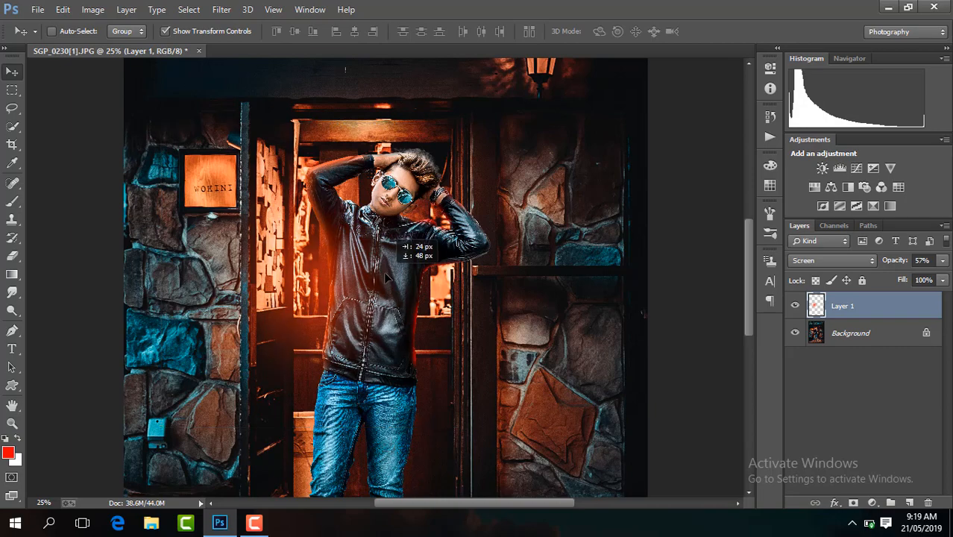
# - Reduce the glow layer's opacity to 47% and flatten the image
pyautogui.click(942, 260)
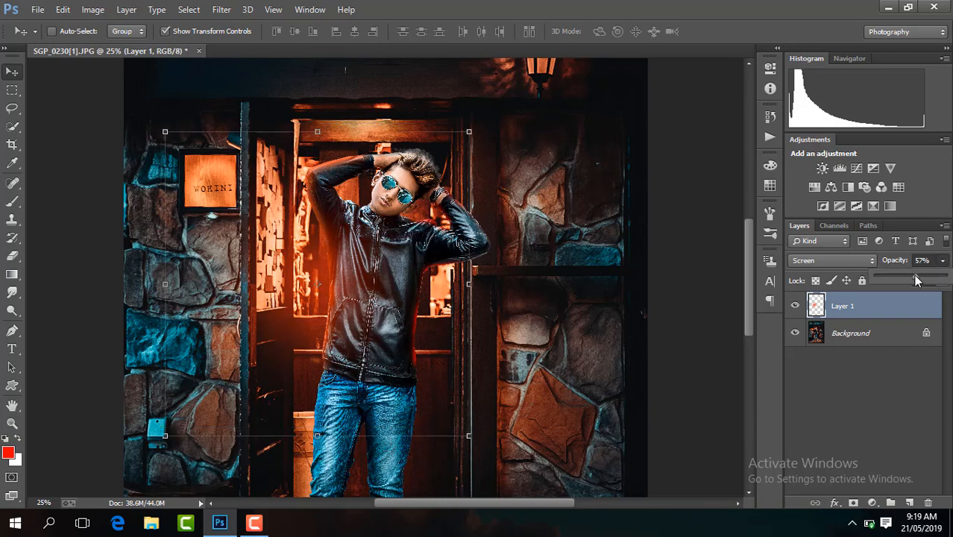
pyautogui.moveTo(907, 279); pyautogui.dragTo(909, 280)
pyautogui.hotkey('ctrl', '-')
pyautogui.hotkey('ctrl', '-')
pyautogui.hotkey('ctrl', '-')
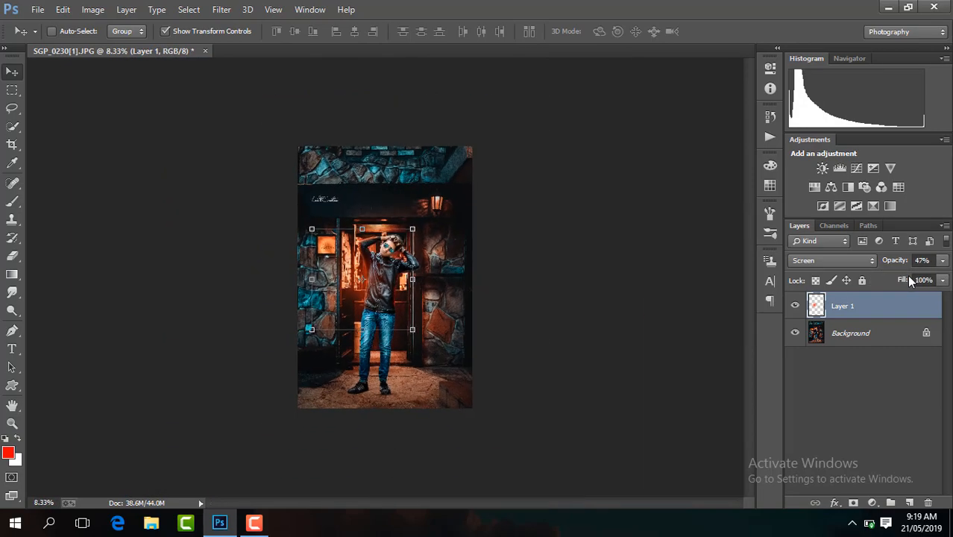
pyautogui.rightClick(854, 307)
pyautogui.click(647, 415)
# - Save the image as the JPEG SGP_0230[1] in the Adobe folder on the E: drive, with quality 12 (Maximum)
pyautogui.click(37, 9)
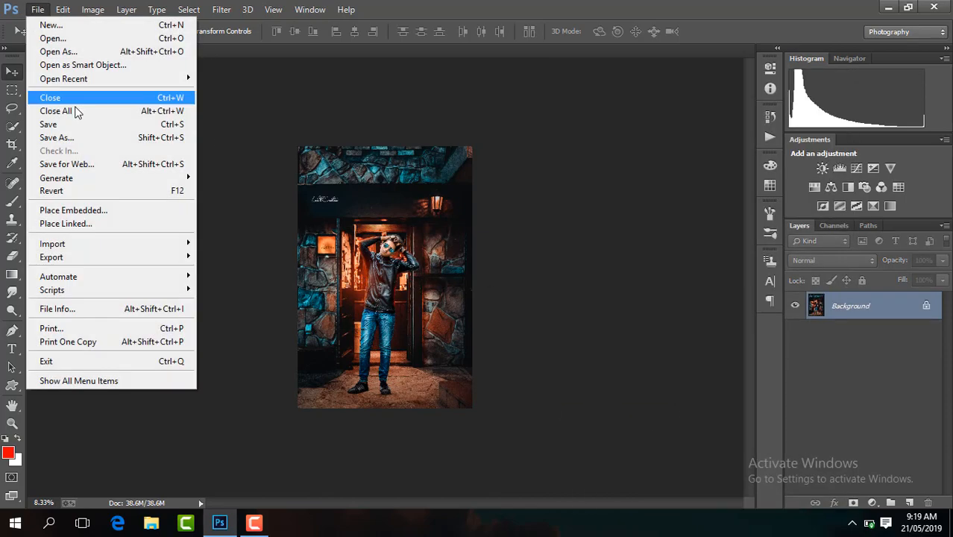
pyautogui.click(82, 145)
pyautogui.click(56, 278)
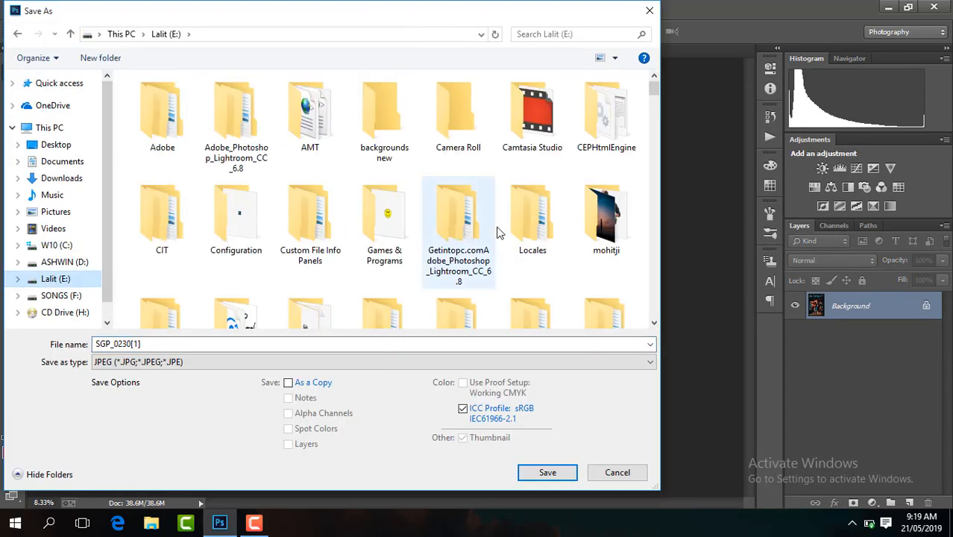
pyautogui.doubleClick(163, 120)
pyautogui.press('Return')
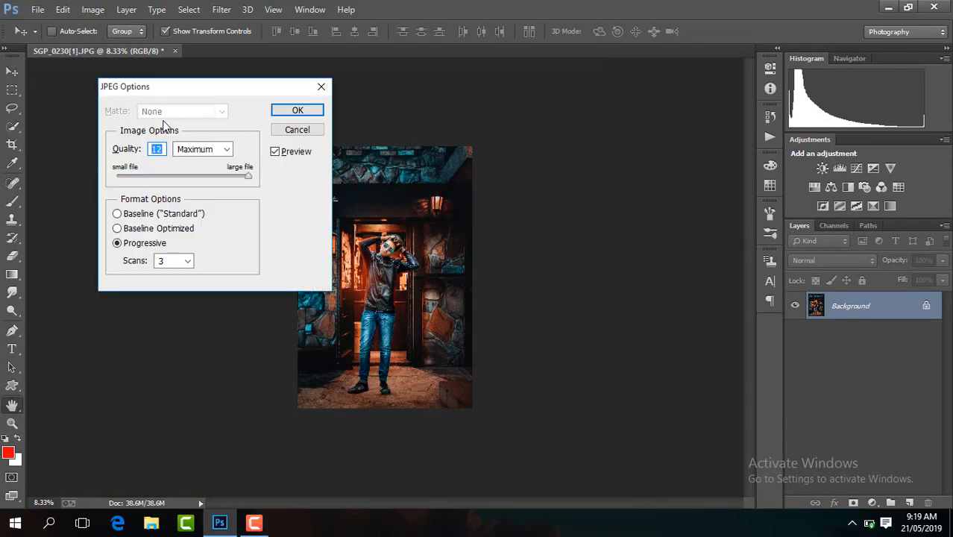
pyautogui.press('Return')
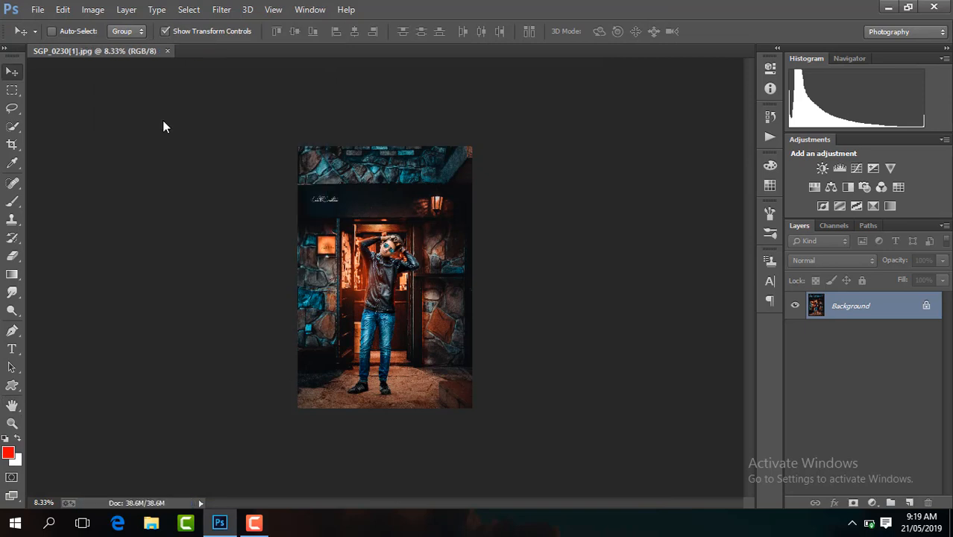